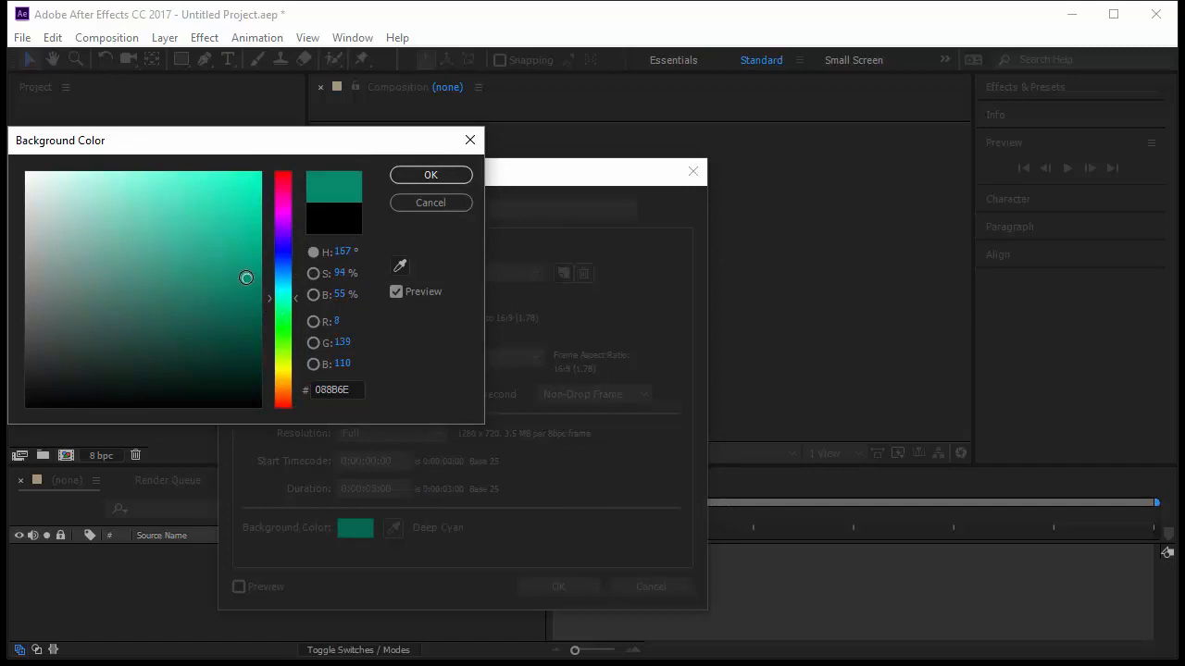
Apply background colour 088B6E and create the 1280 x 720 Phone composition with a three-second duration, enlarging its viewing area.
left_click(437, 178)
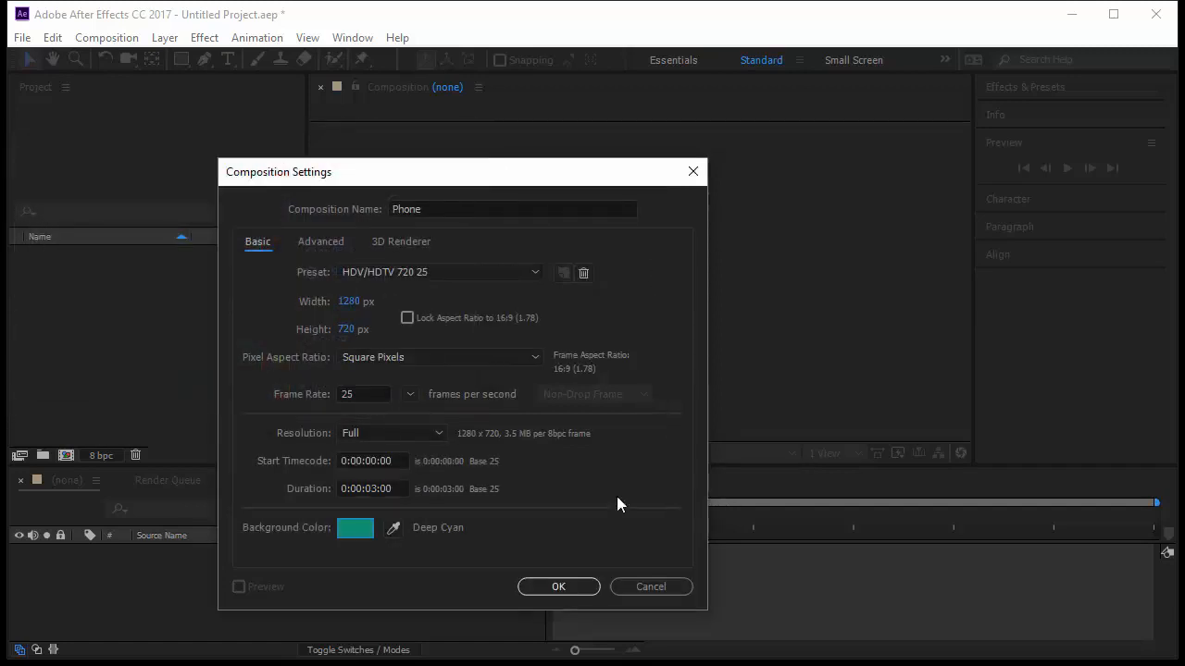
left_click(571, 586)
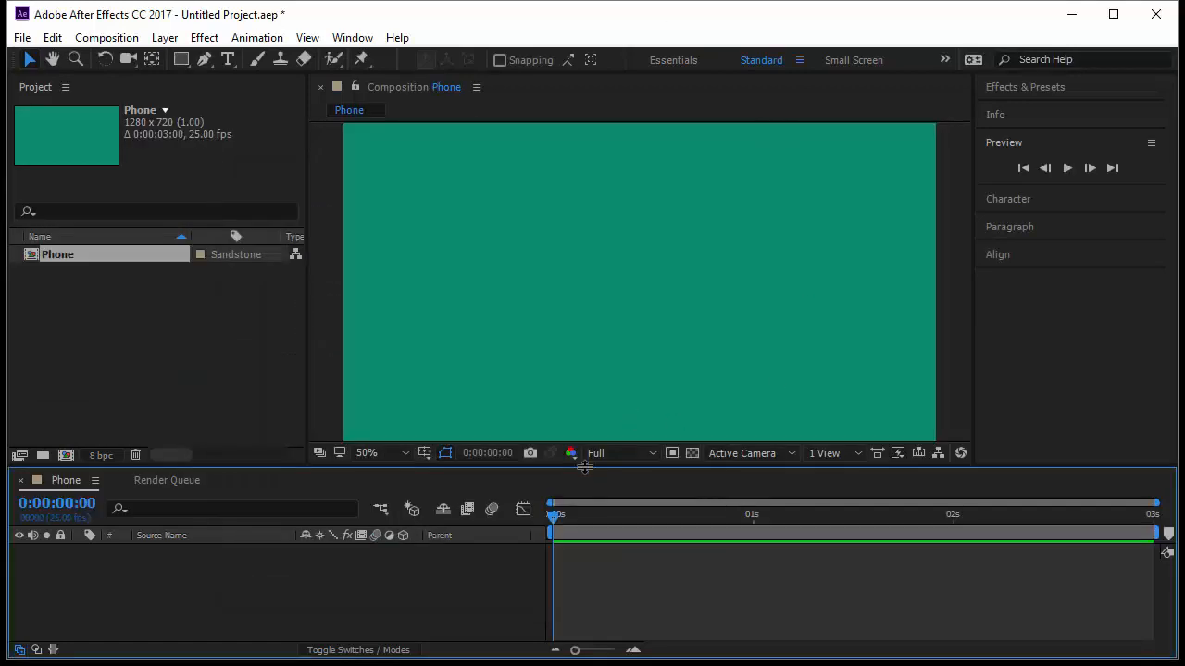
left_click_drag(583, 476, 630, 502)
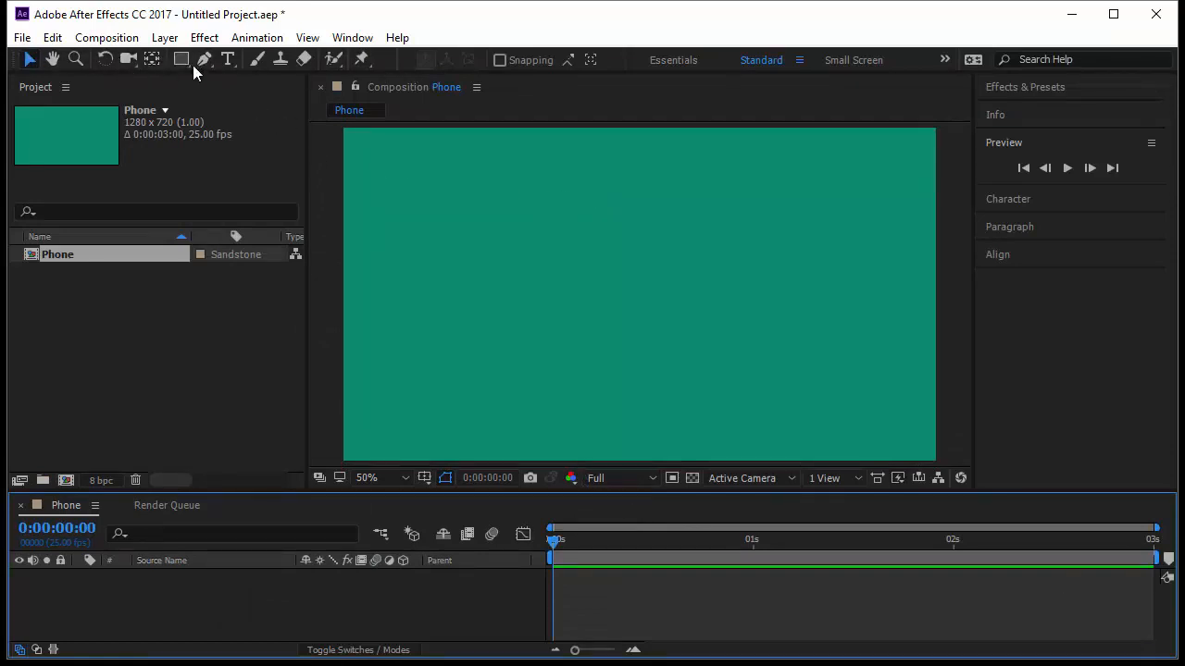
Draw a tall rounded rectangle as the phone body near the centre of the composition, with strongly rounded corners.
left_click_drag(180, 61, 236, 81)
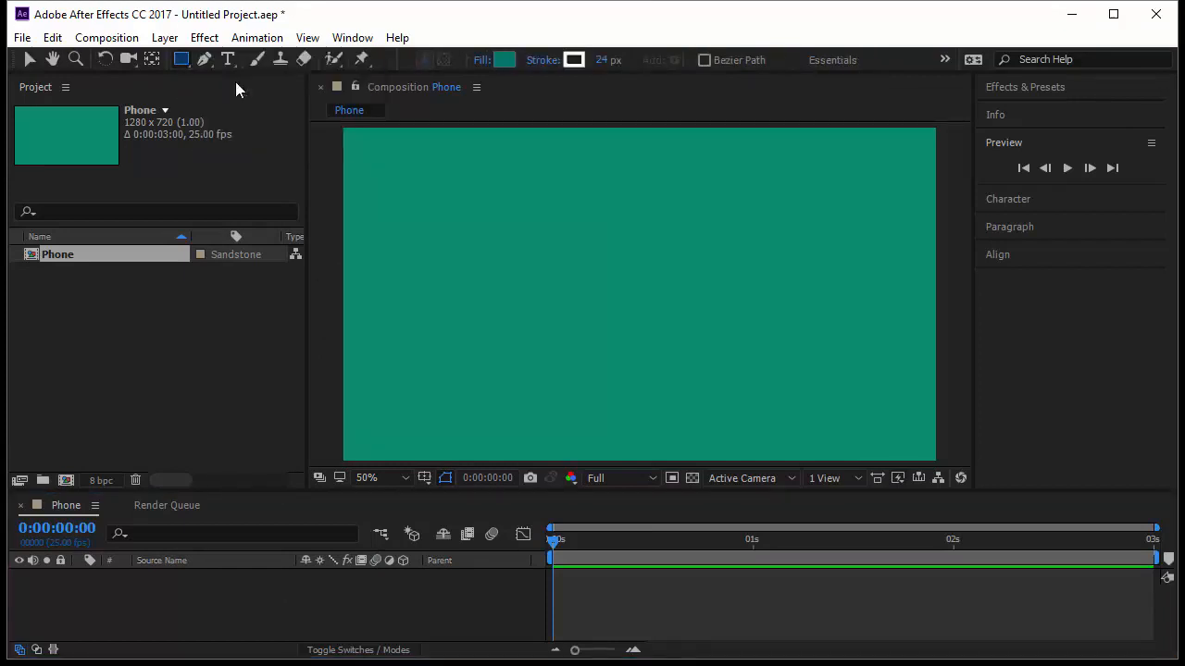
left_click_drag(518, 169, 698, 429)
key("space")
key("Left")
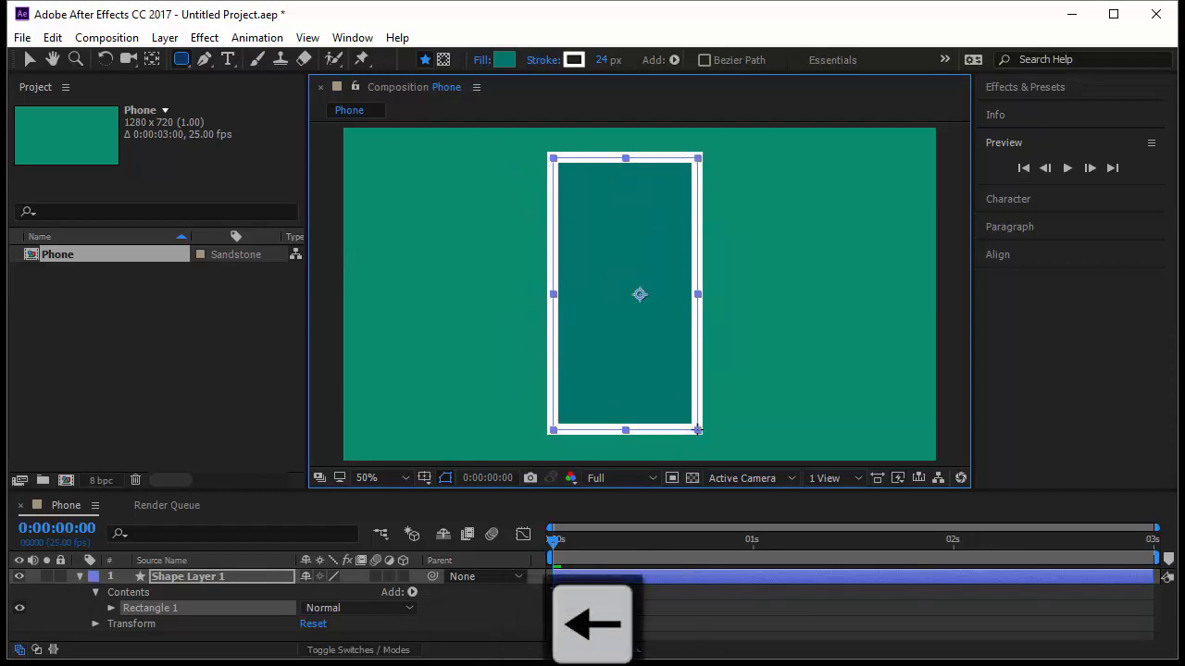
key("Up")
key("Up")
key("Up")
key("Up")
key("Up")
key("Up")
left_click_drag(697, 429, 700, 430)
key("Up")
key("Up")
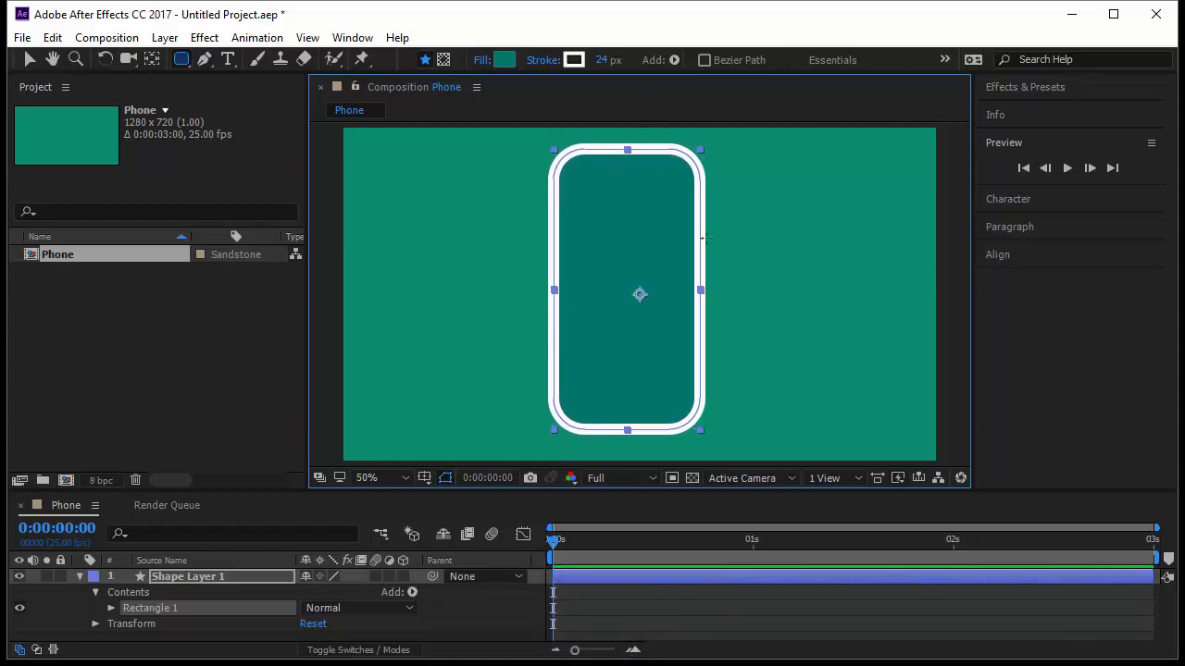
Set the phone body's stroke width to 0 px and its fill colour to light grey D4D4D4.
left_click(606, 60)
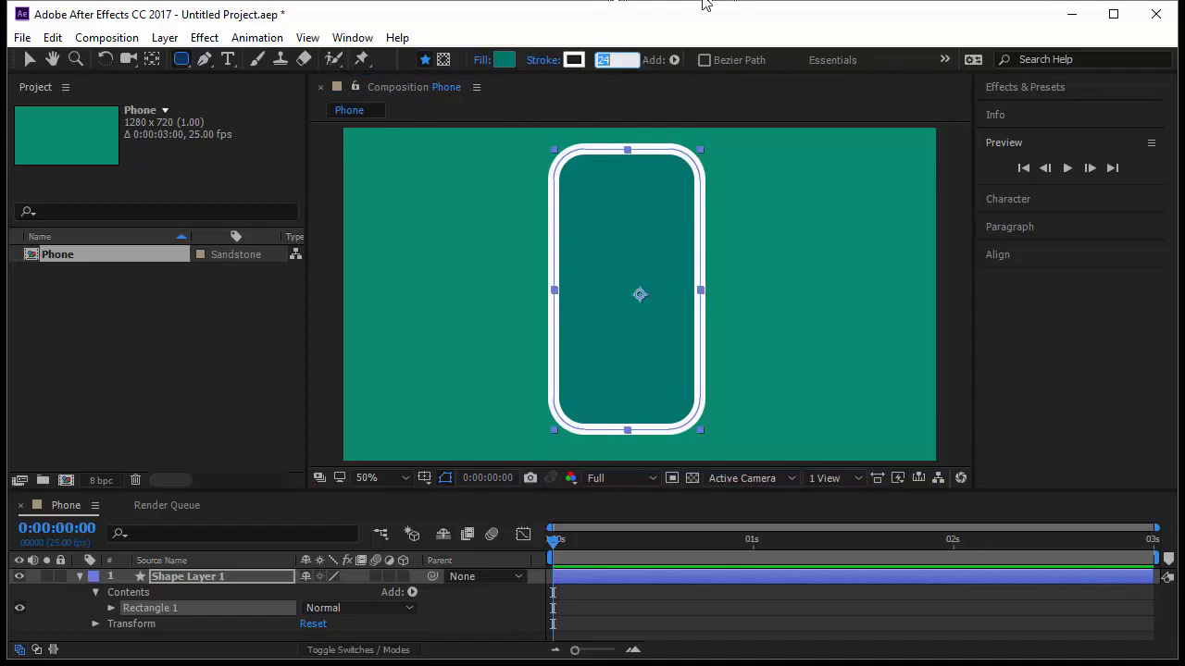
type("0")
key("Return")
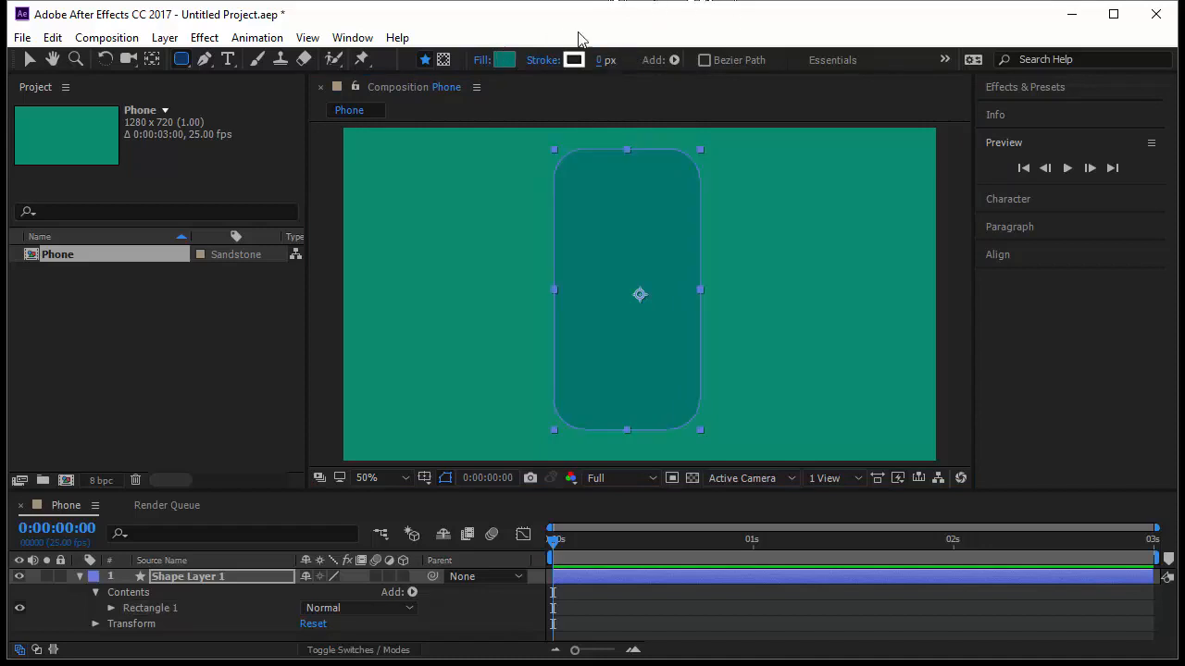
left_click(504, 61)
left_click_drag(153, 205, 2, 213)
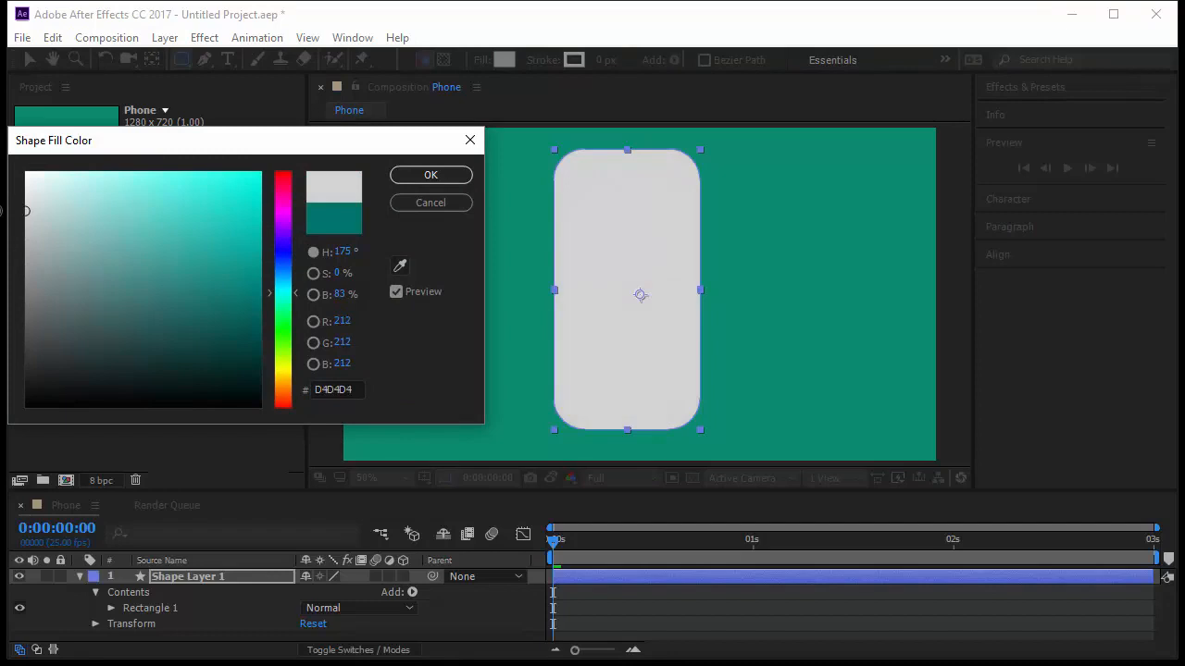
left_click(428, 176)
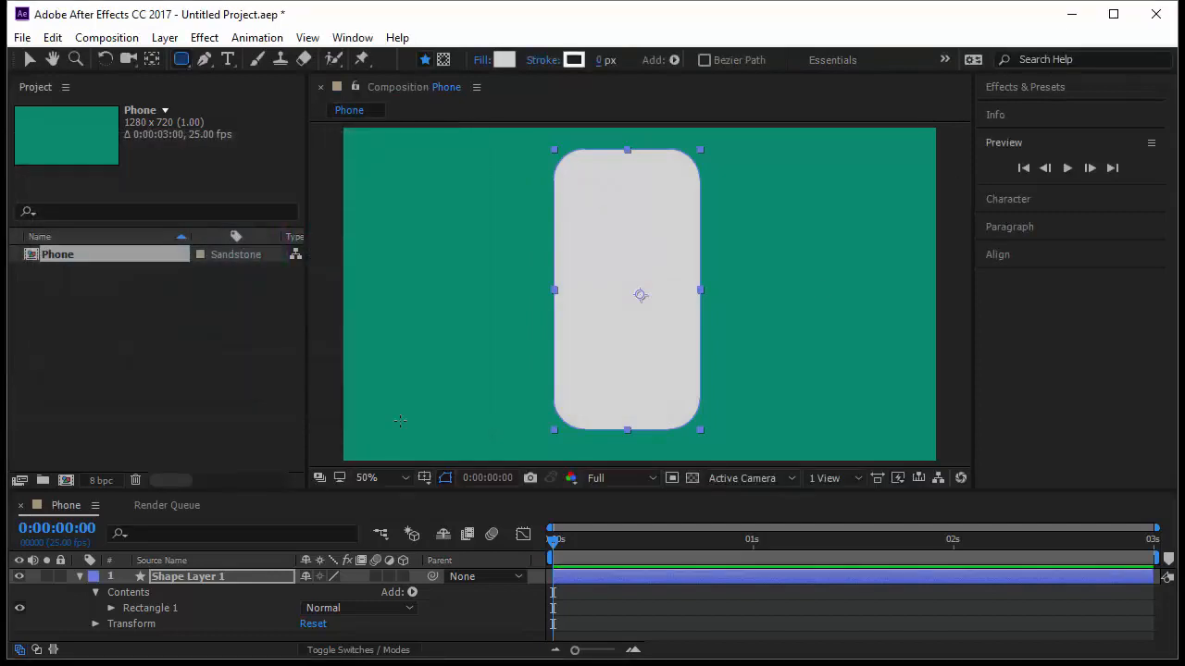
Add the Drop Shadow and Bevel and Emboss layer styles to the phone body layer, then deselect it.
left_click(250, 579)
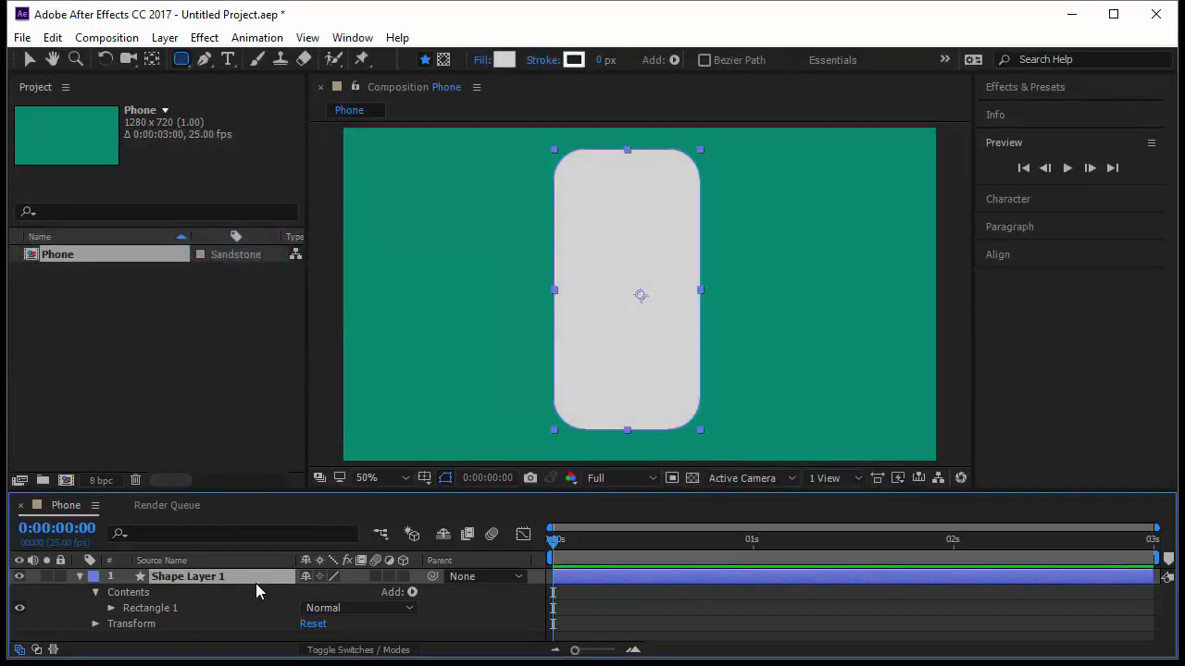
right_click(252, 581)
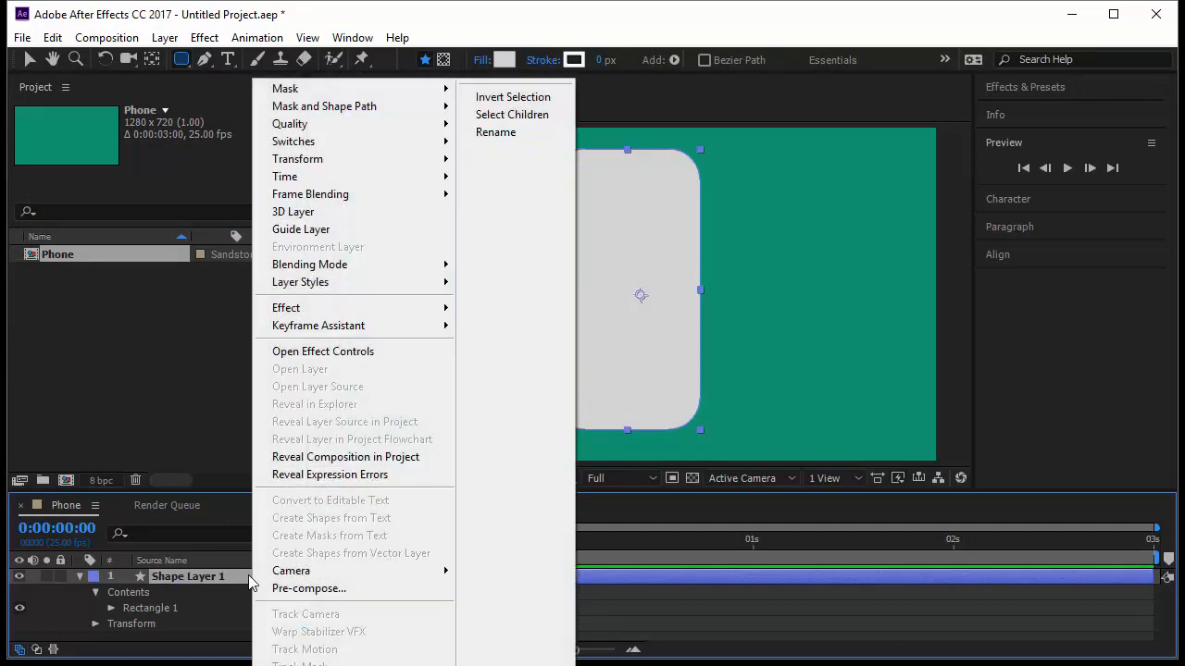
mouse_move(370, 283)
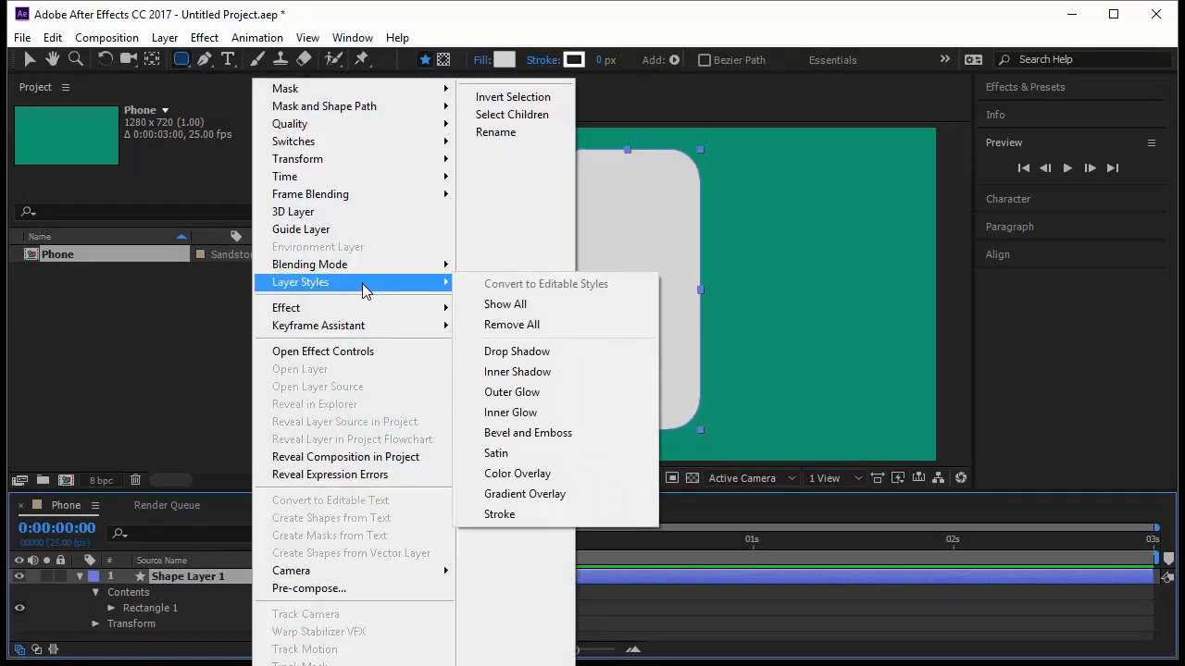
left_click(542, 359)
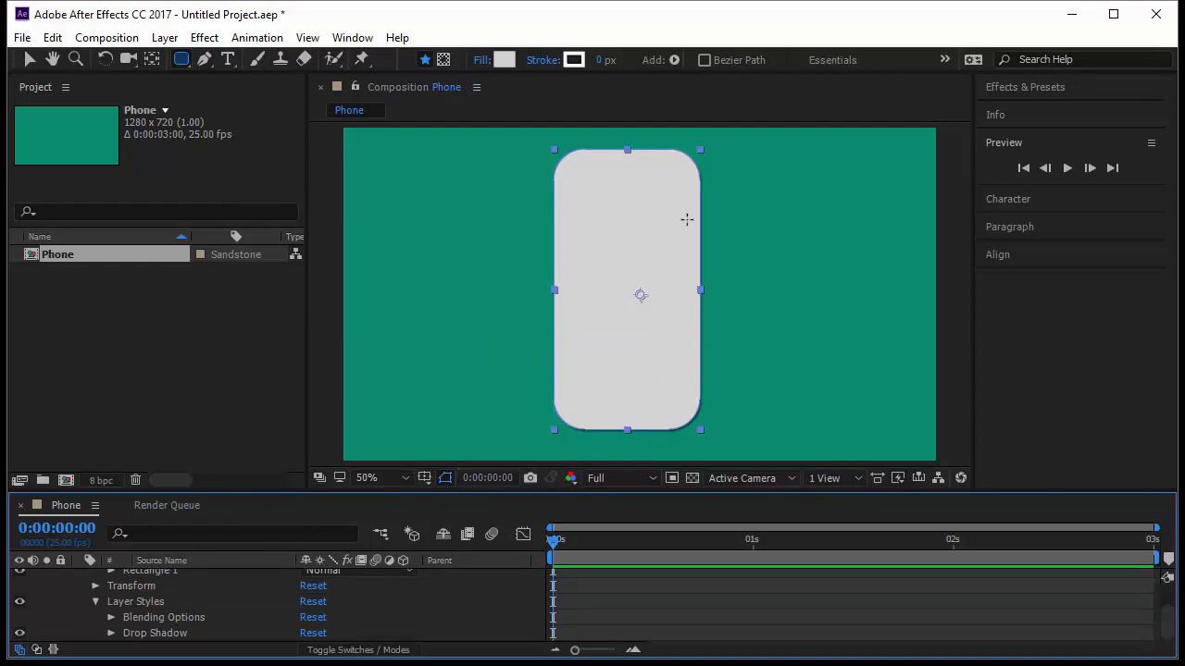
scroll(212, 588, "up", 2)
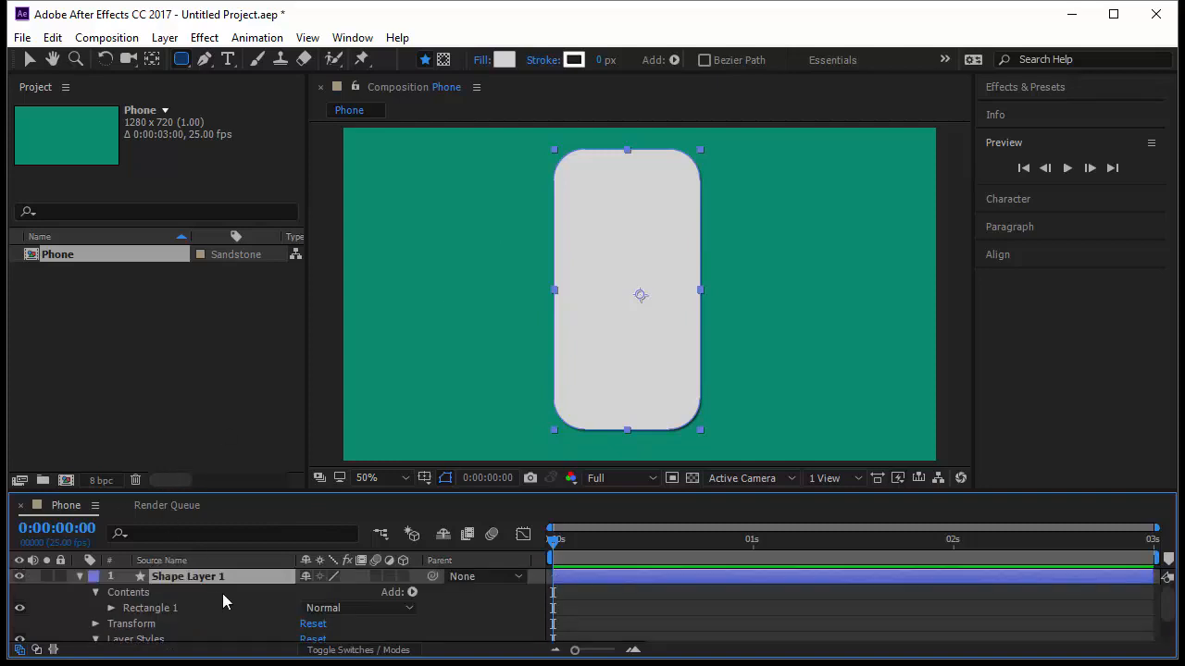
right_click(213, 573)
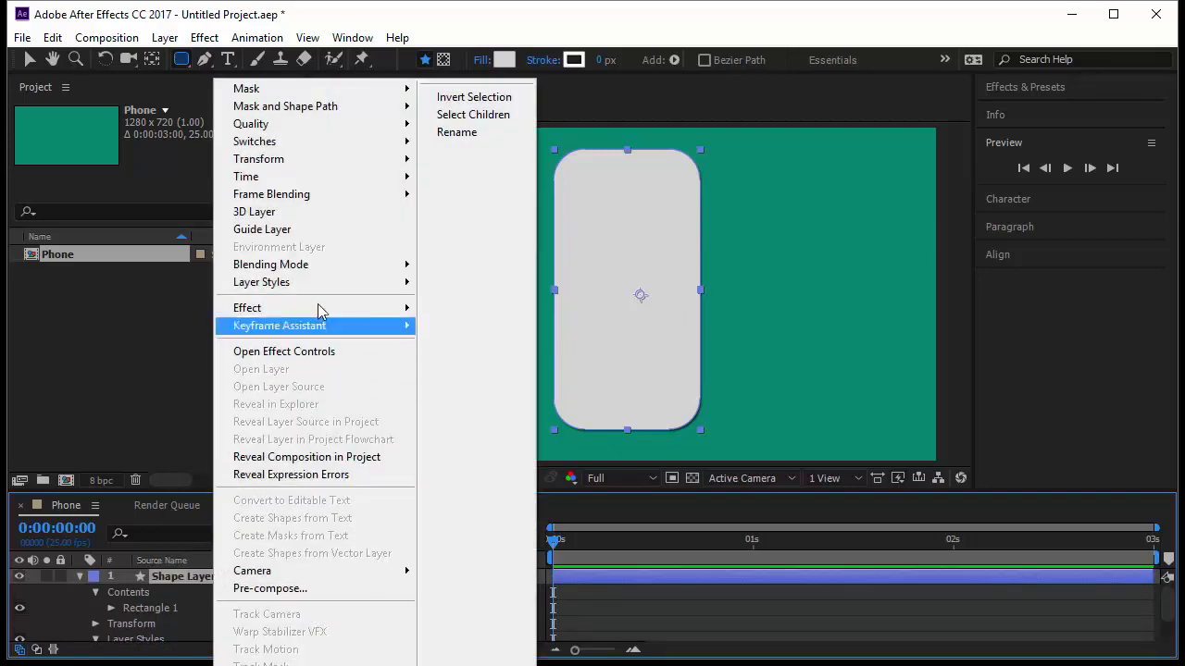
mouse_move(319, 283)
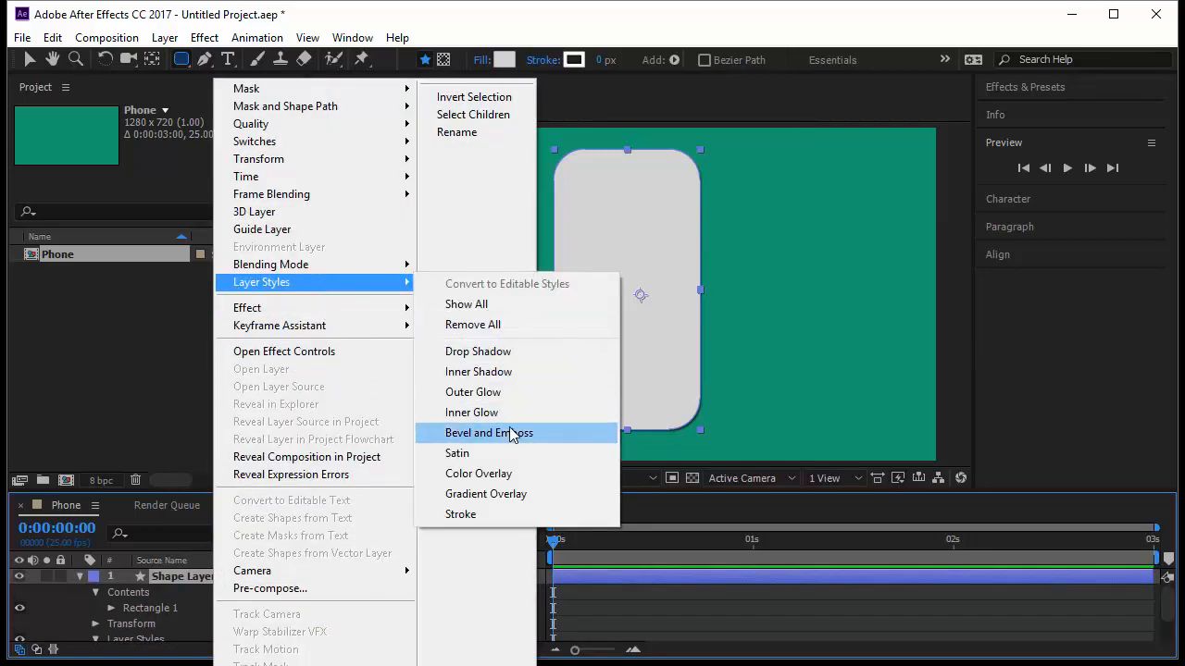
left_click(500, 432)
left_click(675, 595)
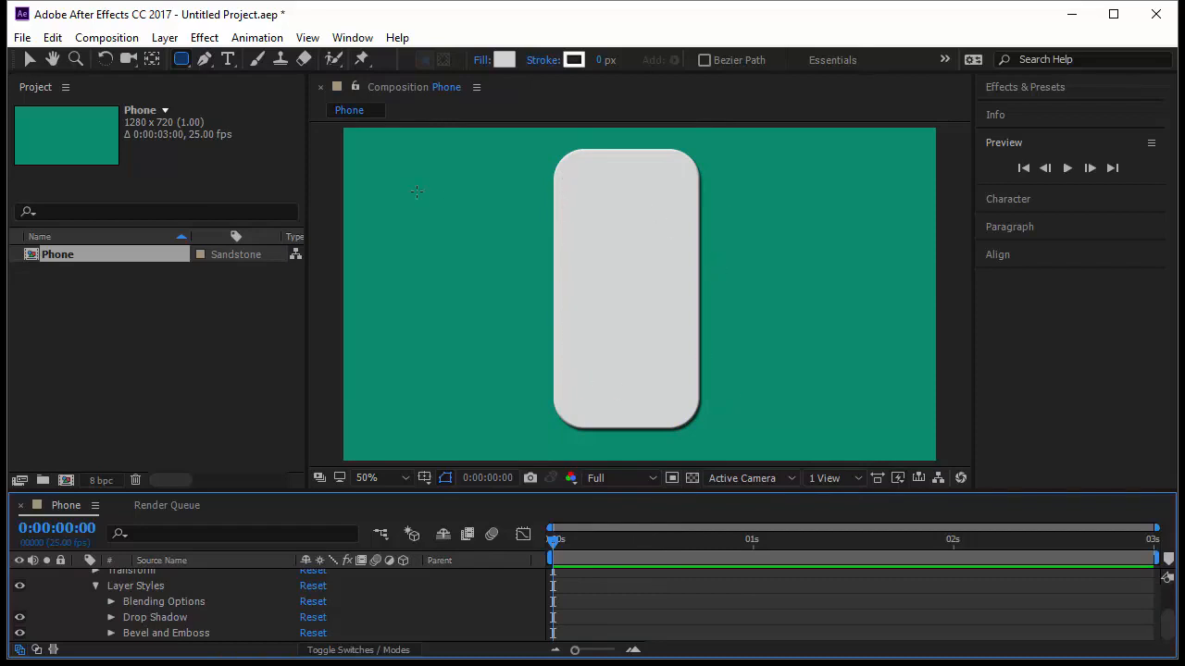
Draw a square-cornered rectangle as the screen inside the phone body on a new shape layer, centred between its sides.
left_click_drag(181, 59, 222, 82)
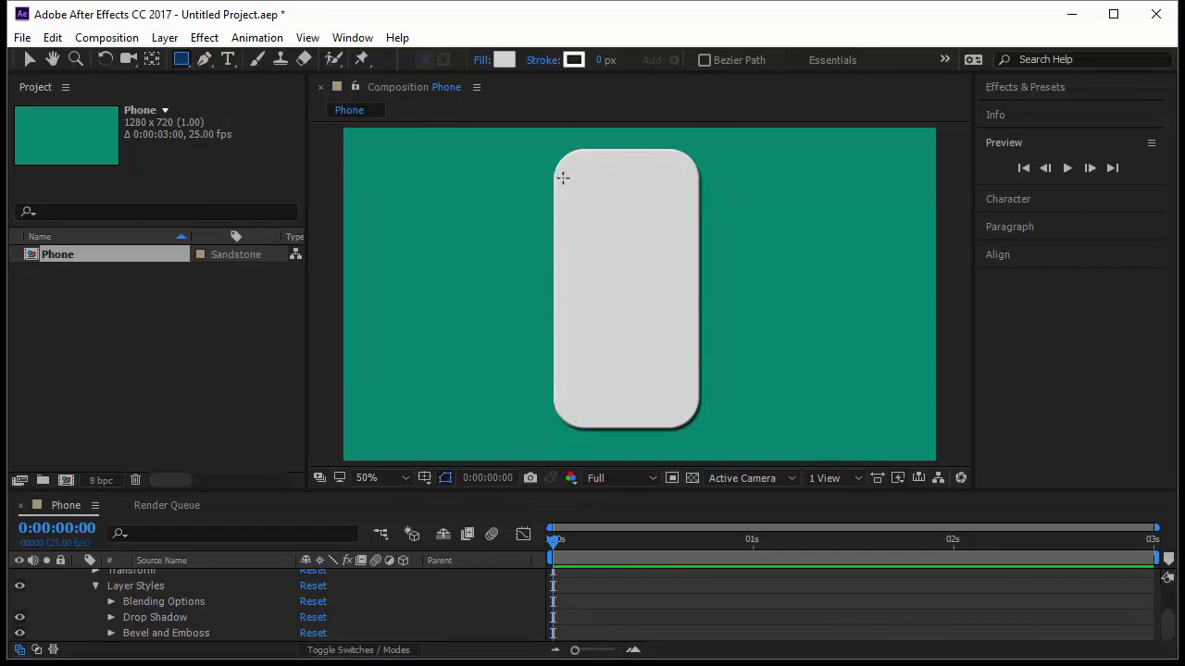
left_click_drag(563, 178, 691, 397)
key("space")
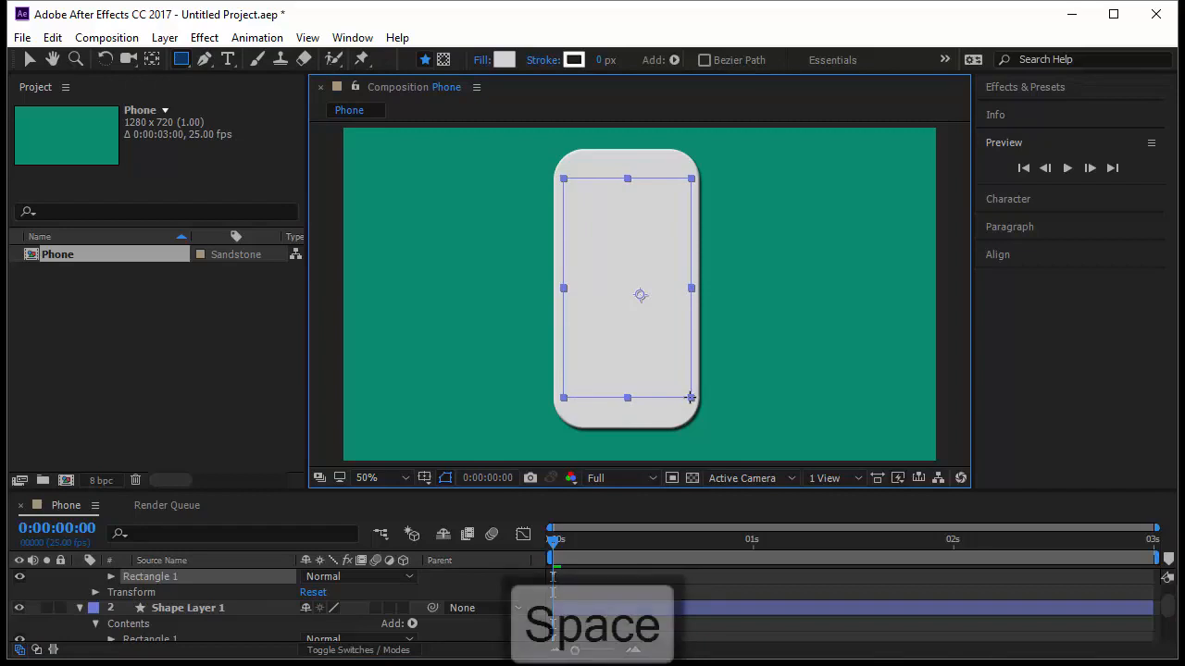
left_click_drag(691, 397, 690, 398)
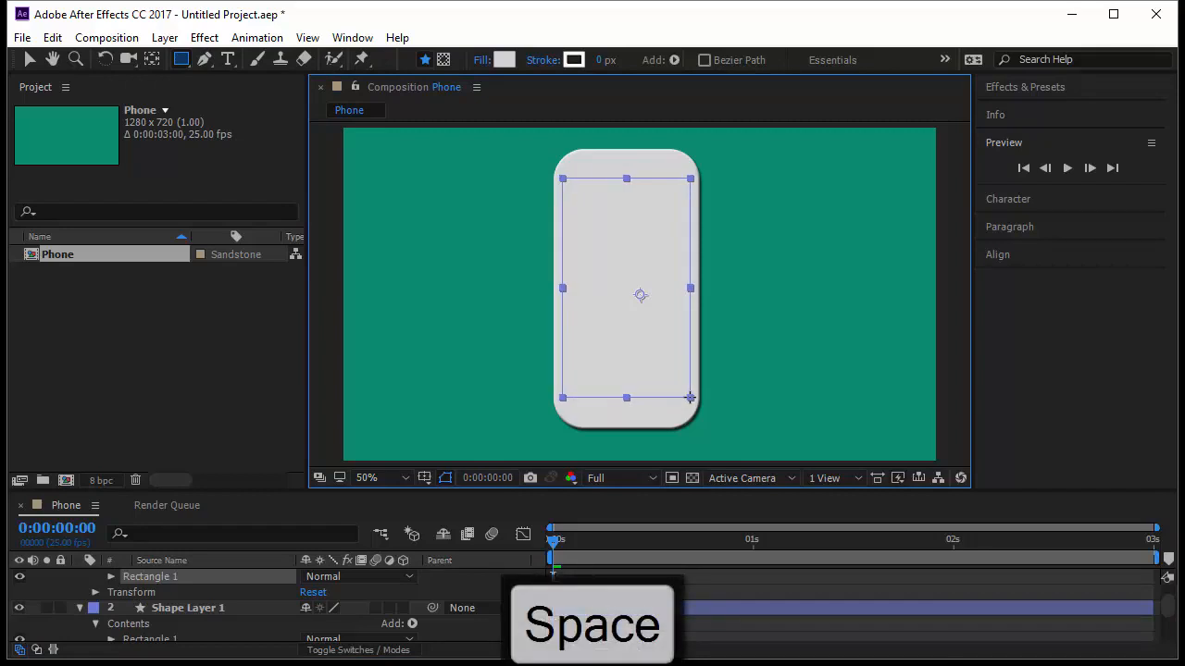
Fill the screen rectangle with dark grey 666666 and deselect it.
left_click(503, 60)
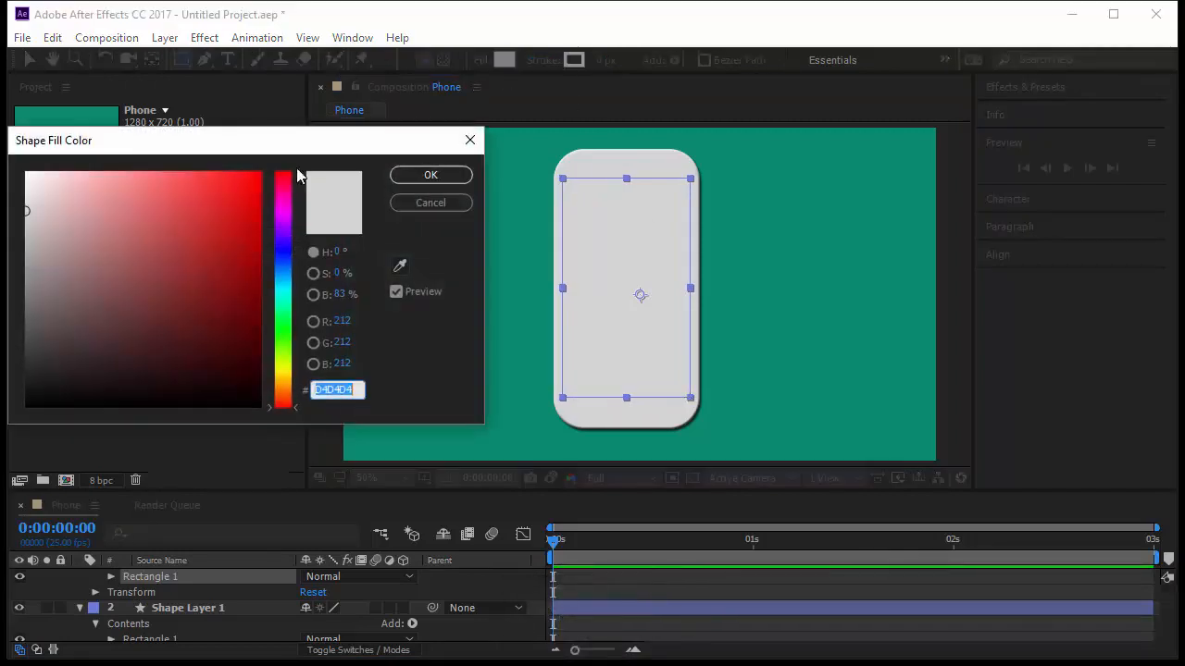
left_click_drag(21, 253, 20, 312)
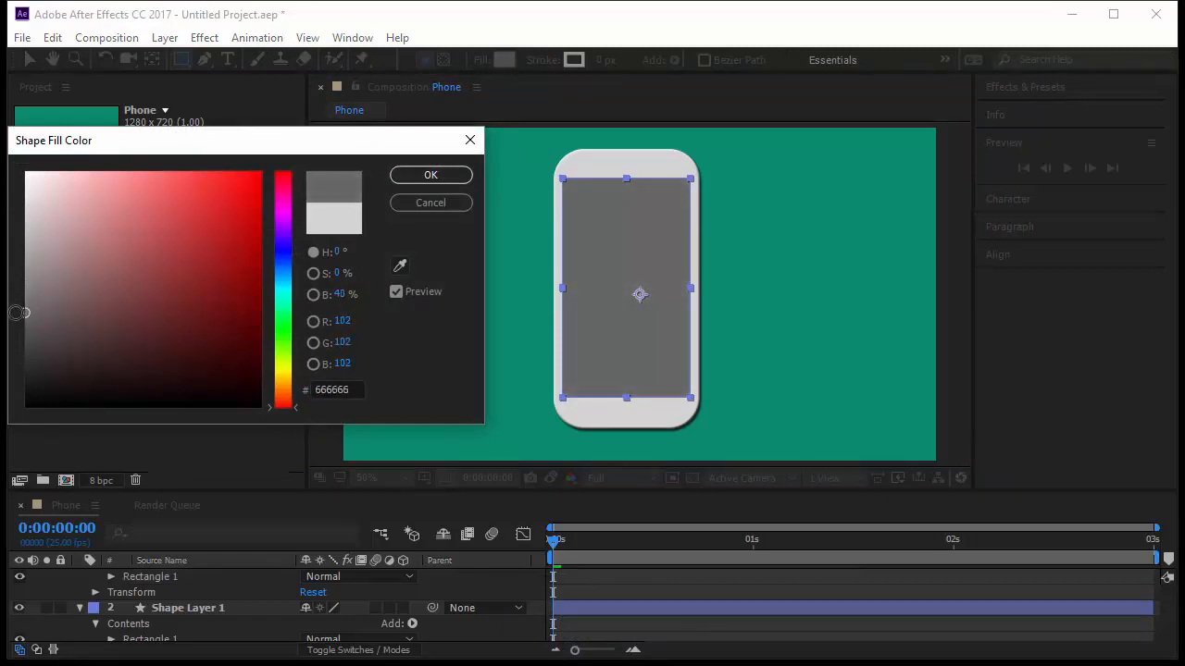
left_click(404, 175)
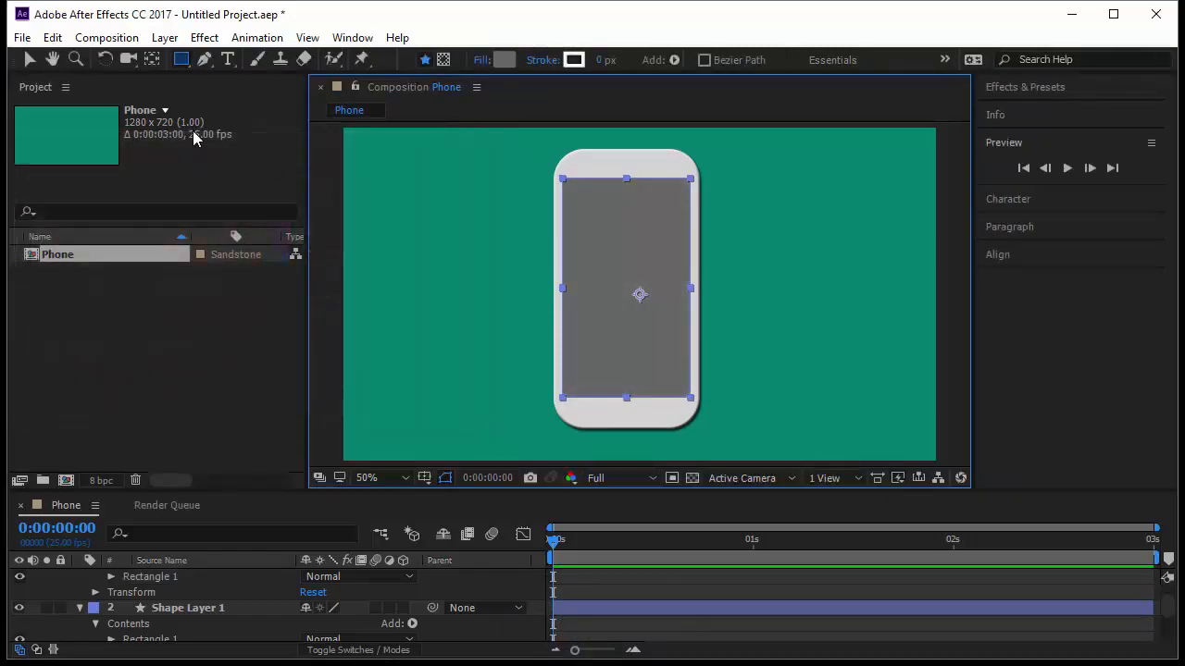
left_click(30, 61)
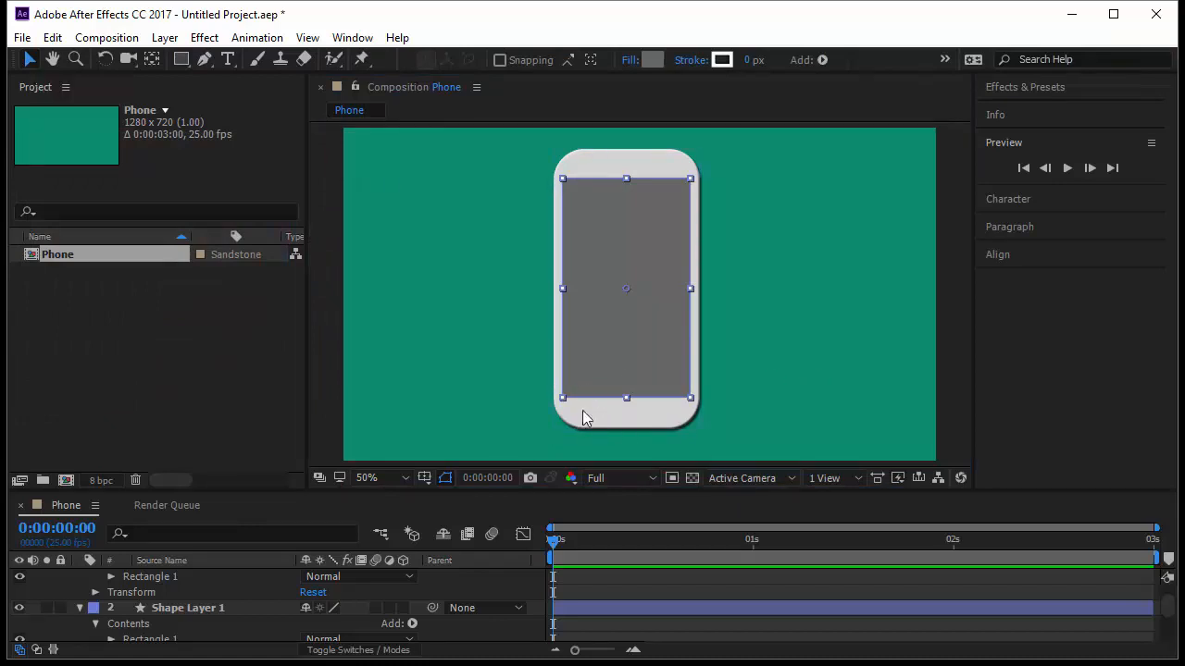
left_click(443, 382)
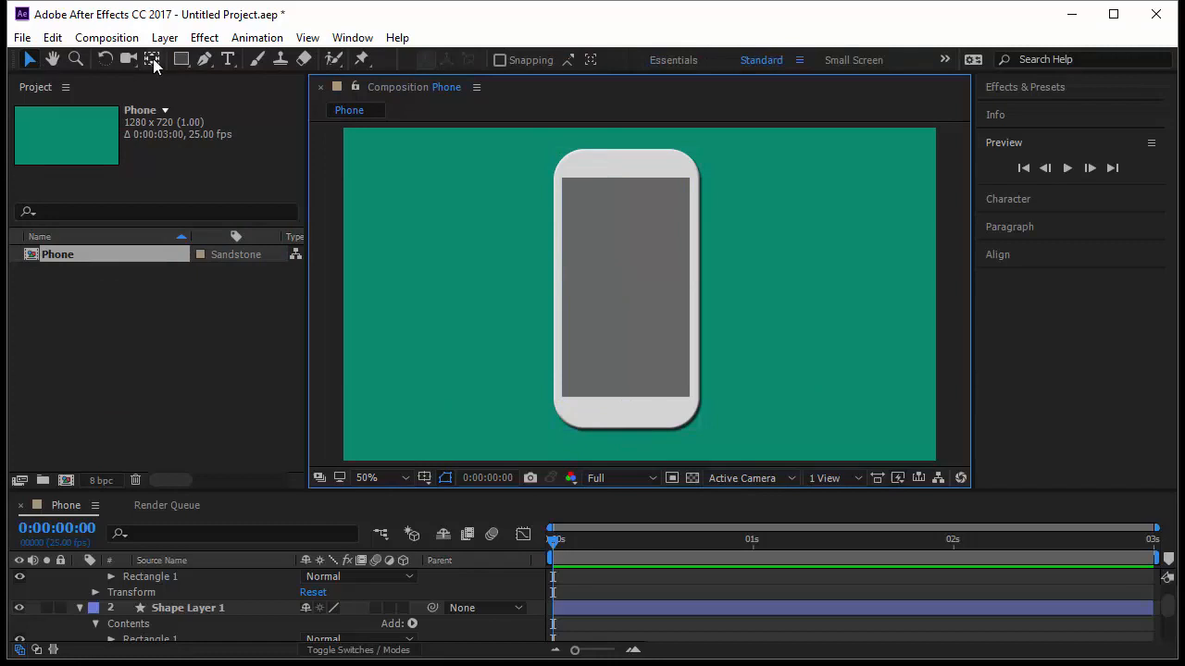
Draw a circular home button with the Ellipse tool, centred below the screen on the phone body.
left_click(76, 57)
left_click_drag(521, 356, 725, 458)
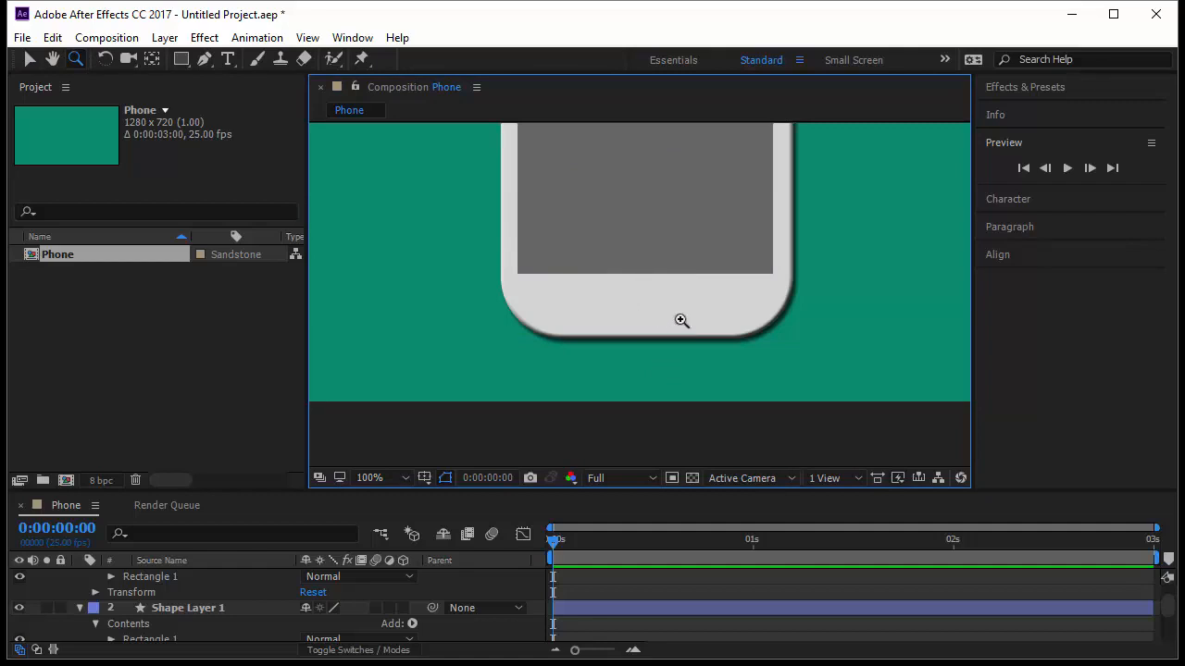
left_click_drag(181, 59, 221, 93)
left_click_drag(609, 289, 676, 314)
key("space")
Set the home button's fill colour to grey A2A2A2, stop the running preview and deselect the shape.
left_click(499, 61)
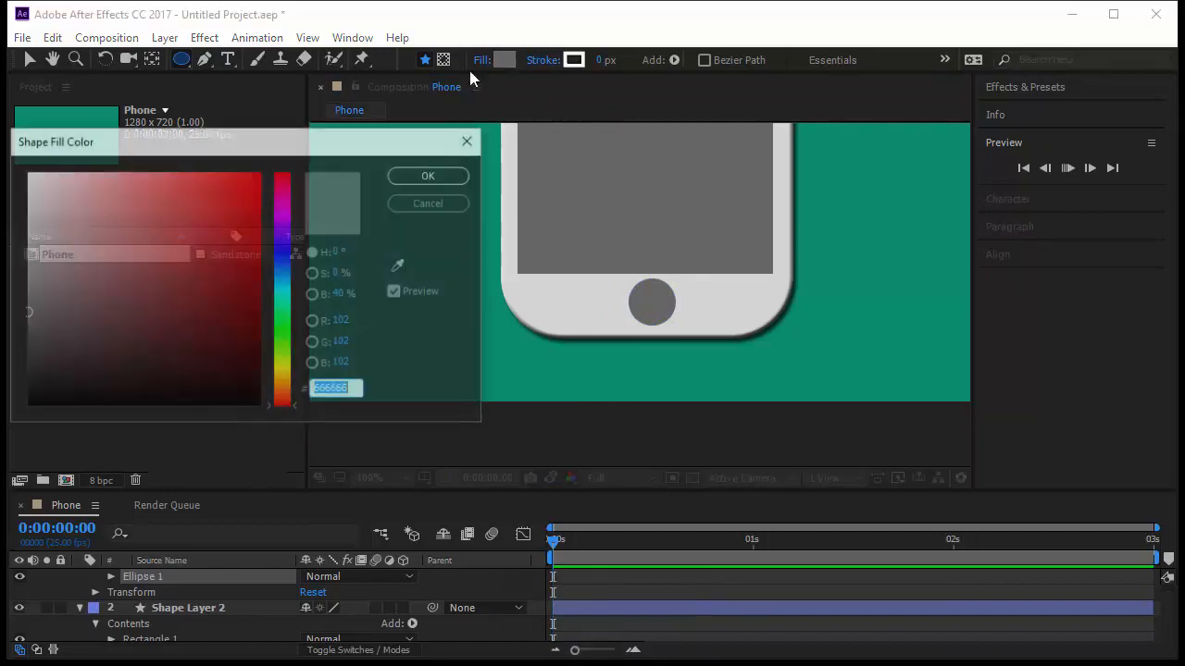
mouse_move(24, 258)
left_mouse_down()
mouse_move(25, 241)
mouse_move(21, 257)
left_mouse_up()
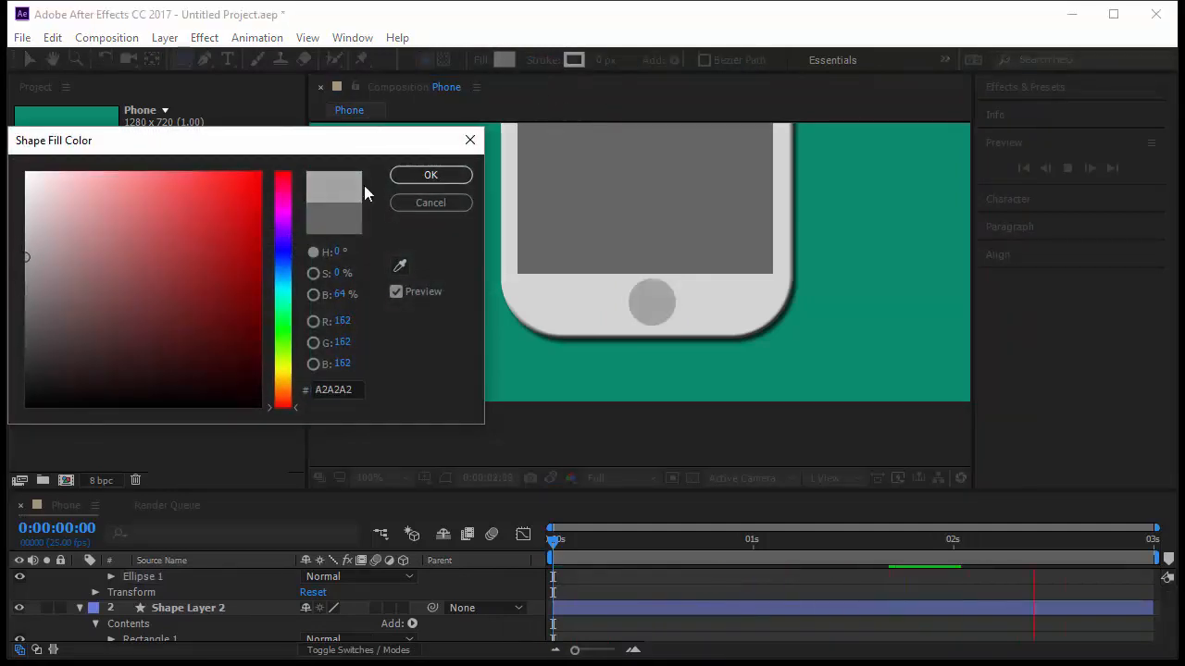
left_click(452, 175)
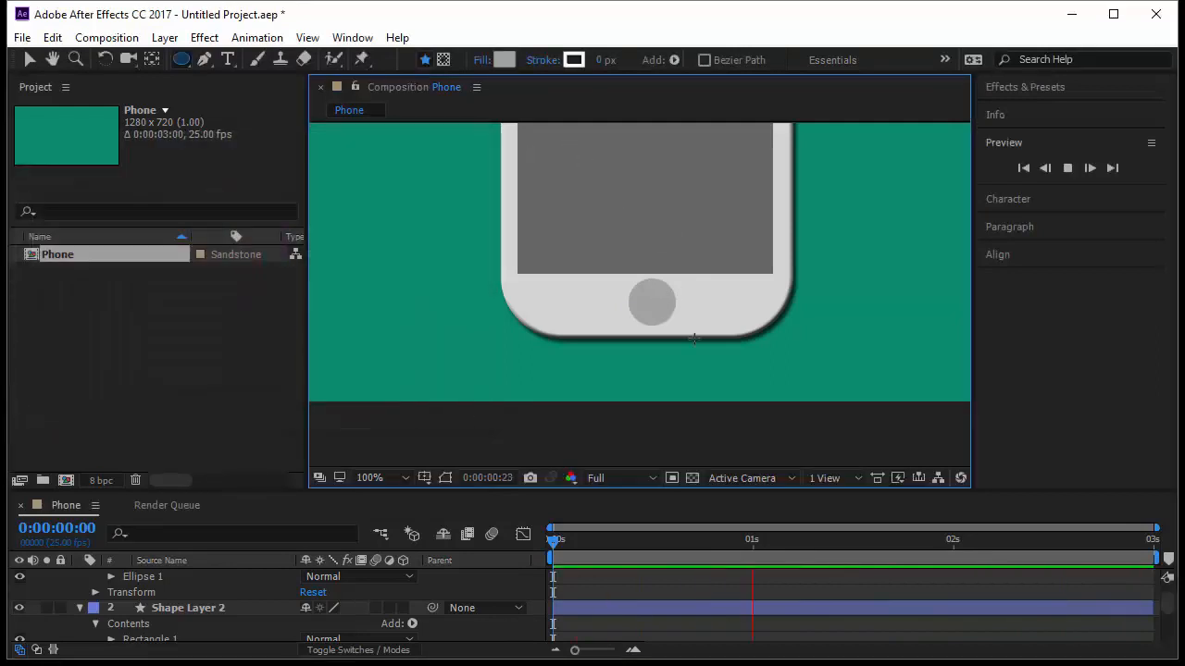
key("space")
left_click(583, 575)
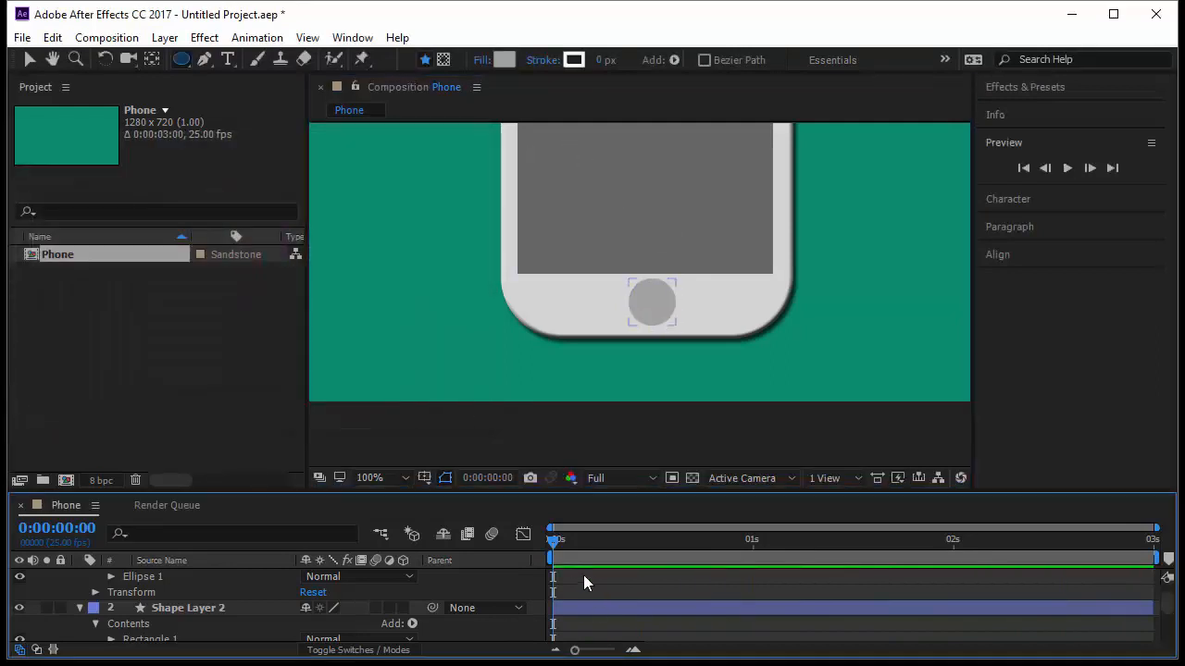
Give the home button circle a 1 px black stroke (000000).
left_click(28, 61)
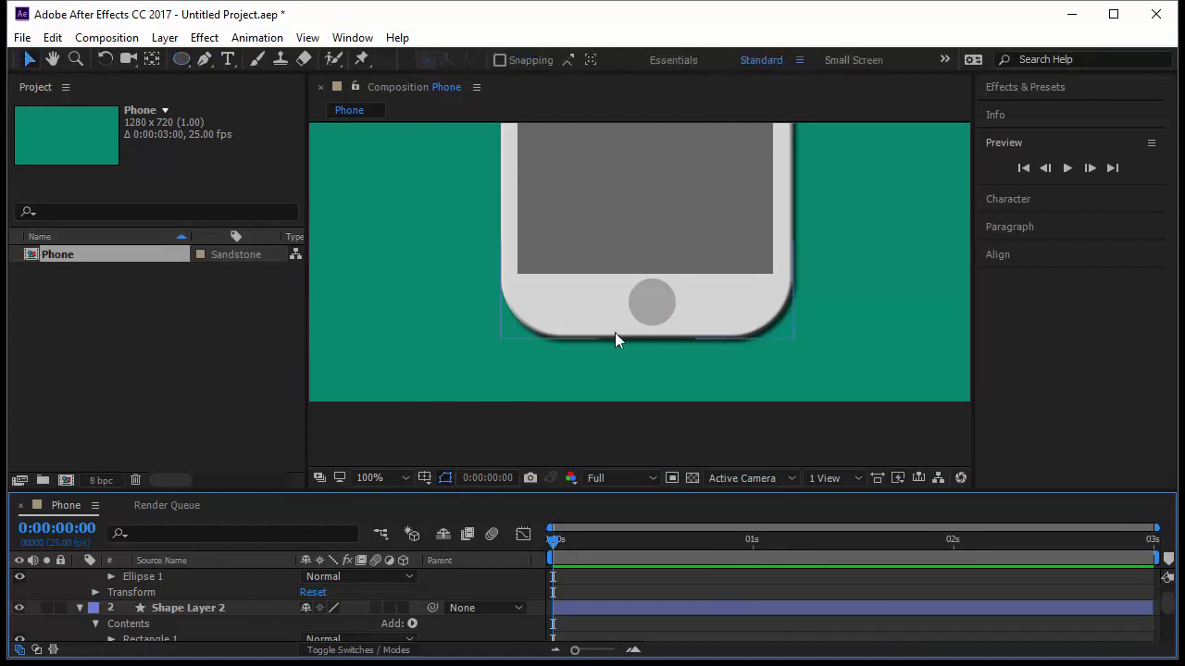
left_click(667, 307)
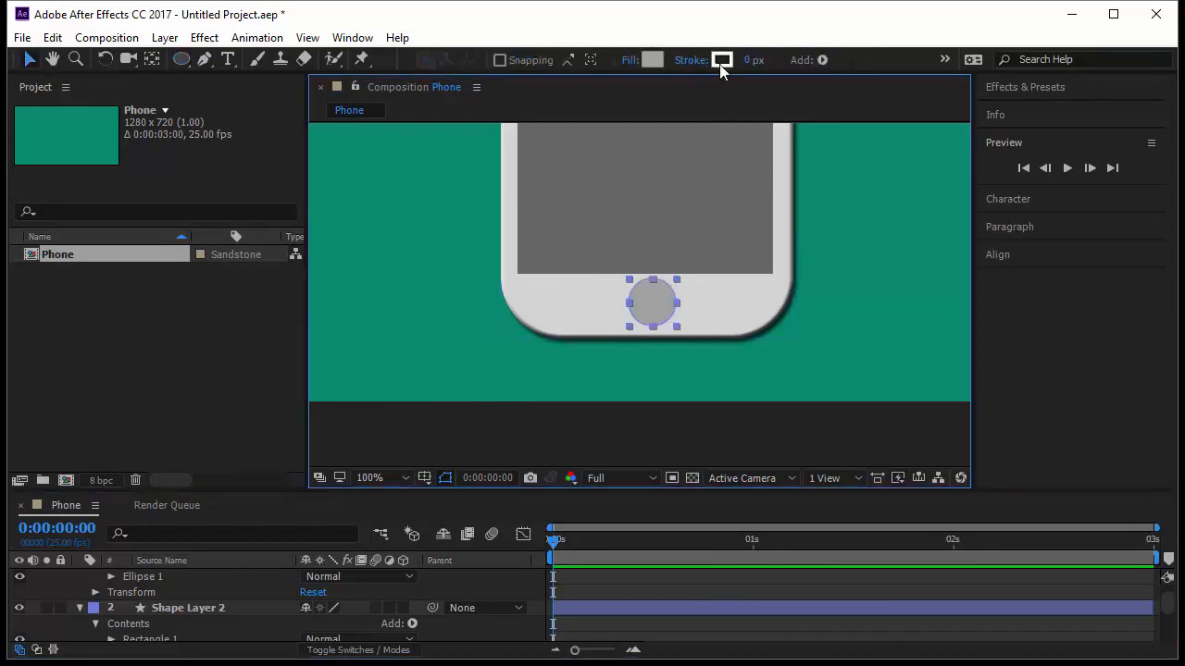
left_click(749, 60)
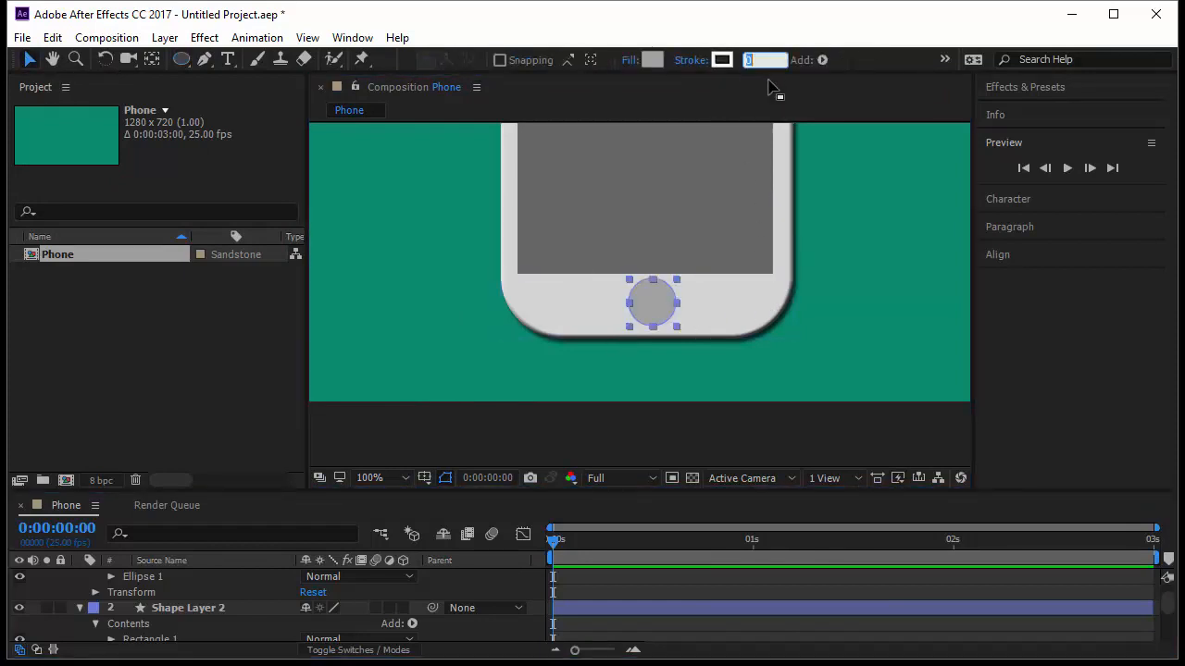
left_click(722, 59)
left_click_drag(154, 272, 3, 441)
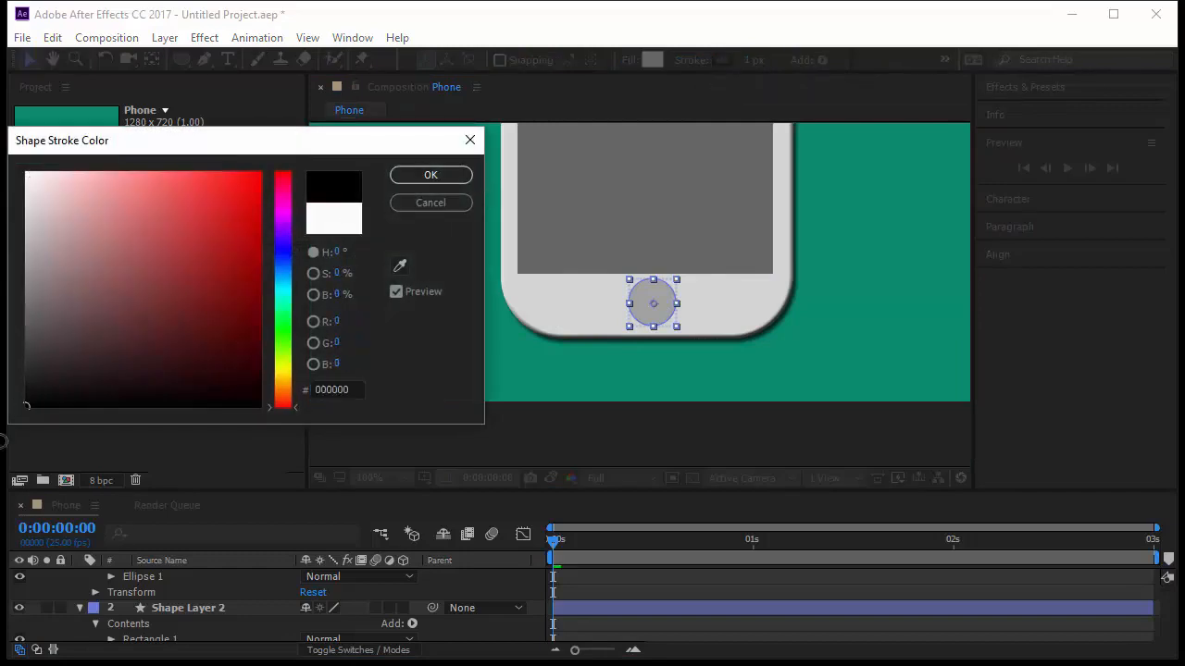
left_click(418, 179)
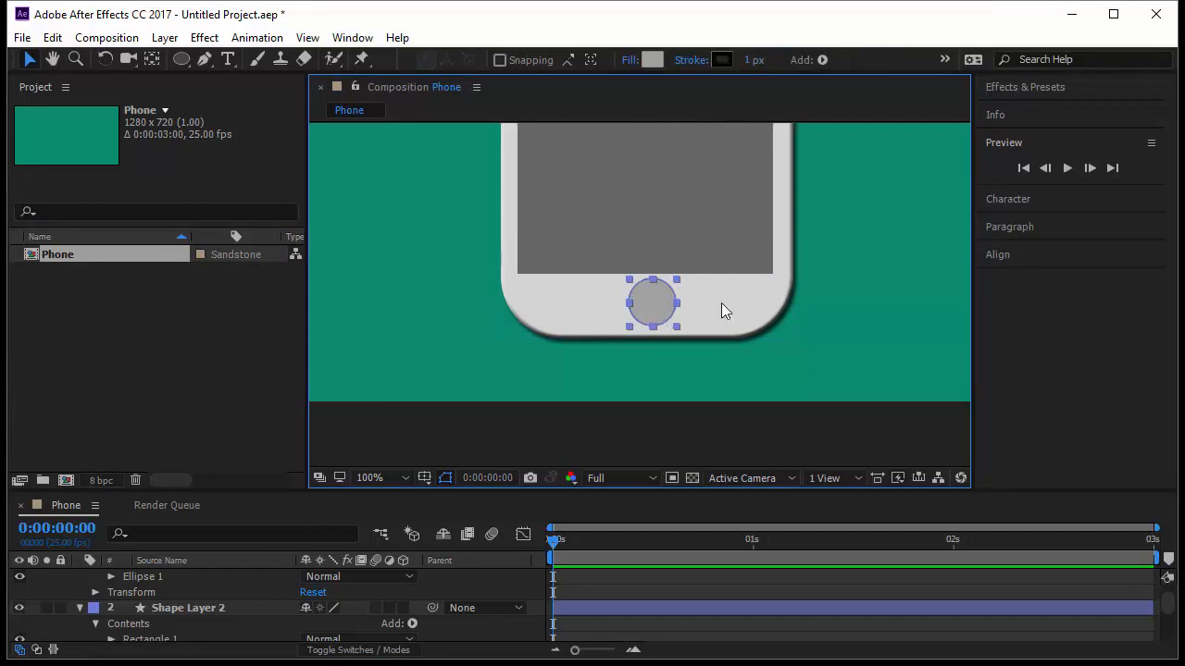
Apply a Drop Shadow layer style to the home button's shape layer and deselect it.
scroll(137, 601, "up", 1)
left_click(176, 576)
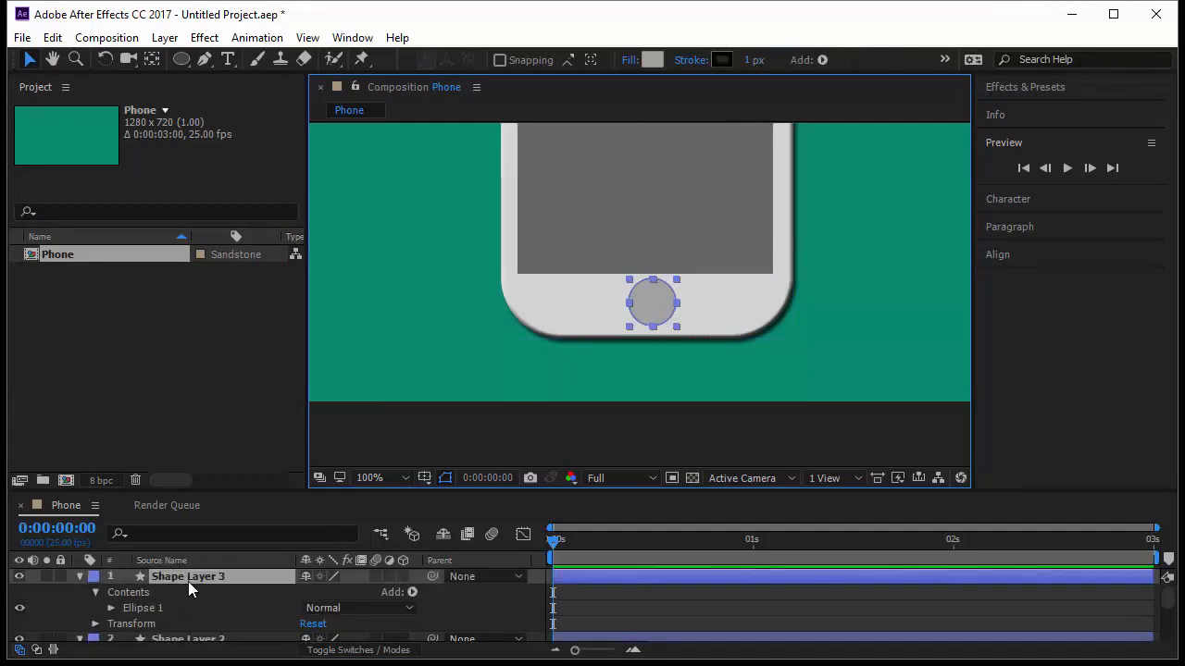
right_click(188, 581)
mouse_move(287, 283)
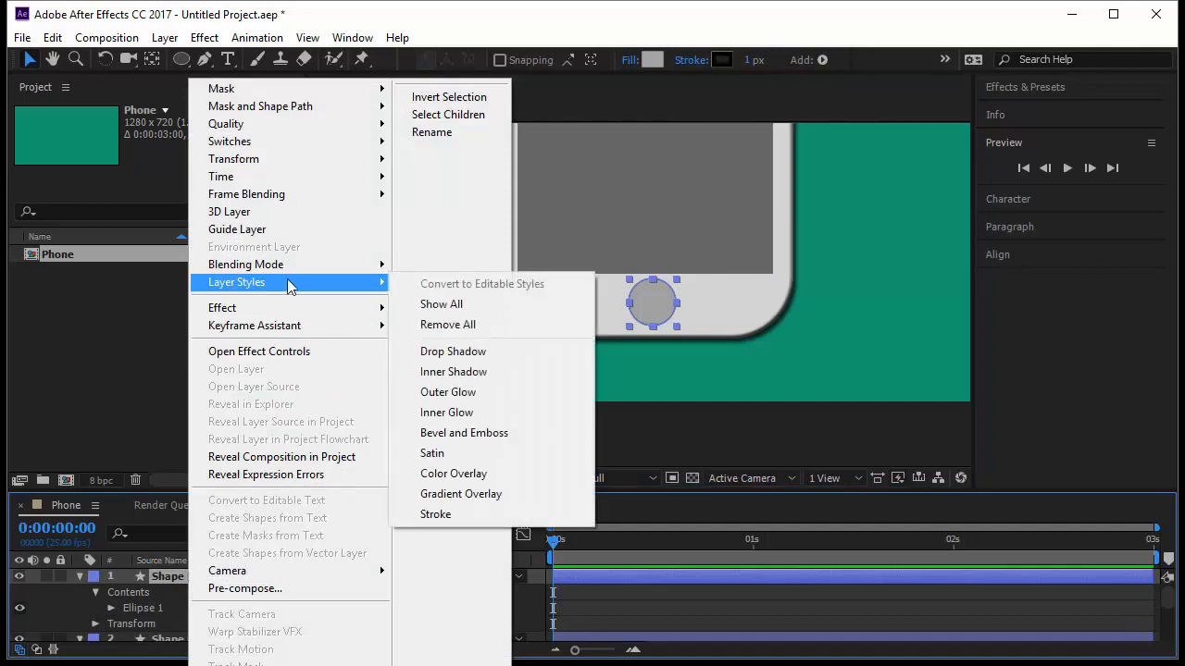
left_click(490, 353)
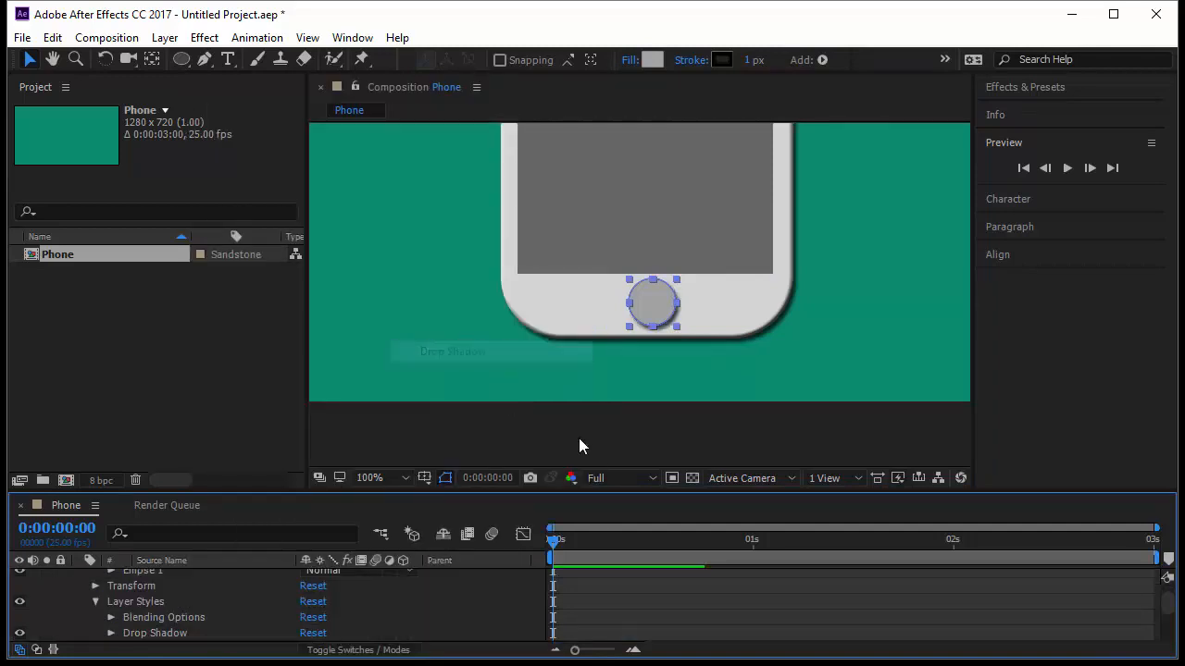
left_click(630, 436)
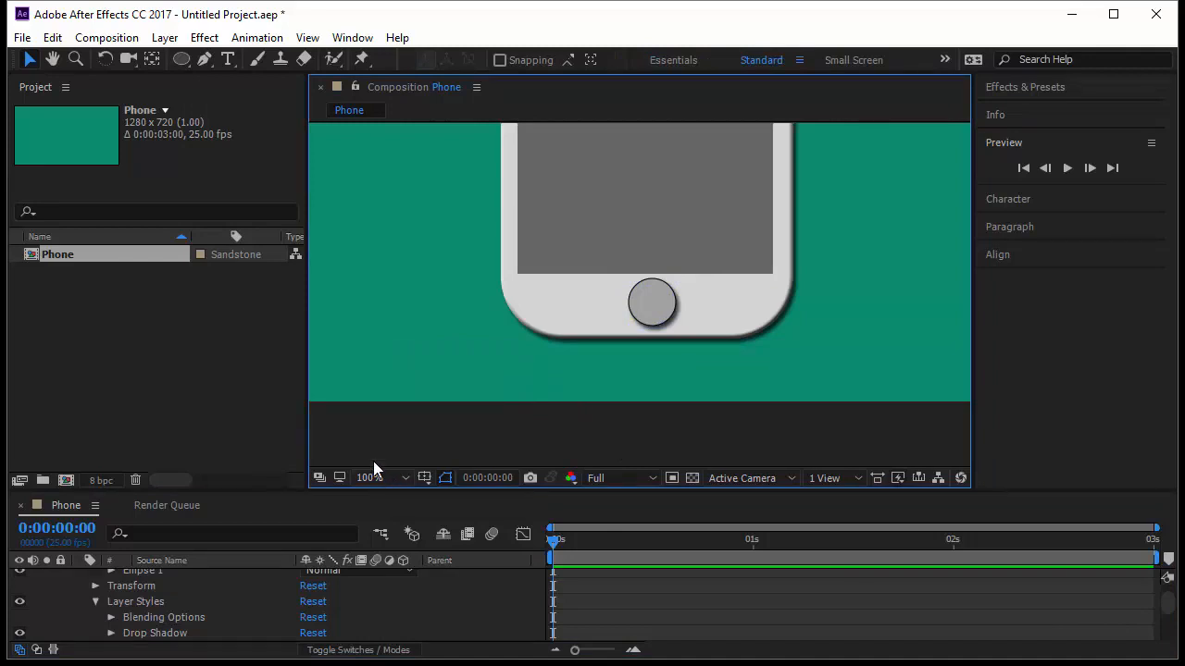
Draw a banner rectangle across the upper part of the phone screen on a new shape layer and deselect it.
key("alt+slash")
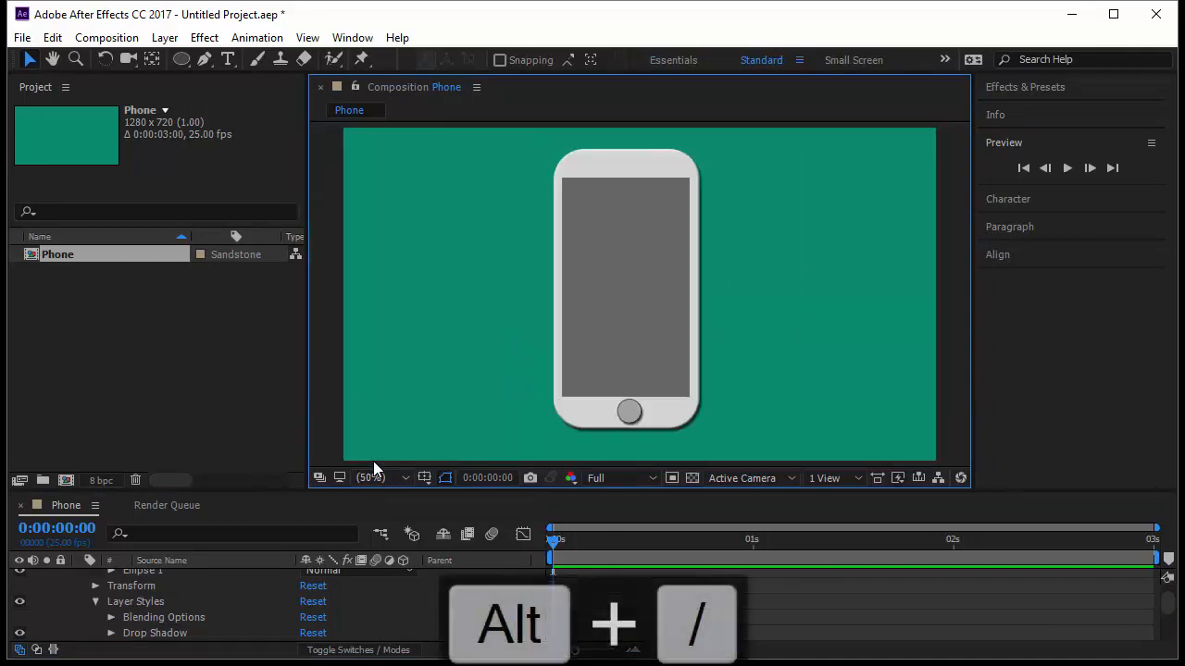
left_click(373, 471)
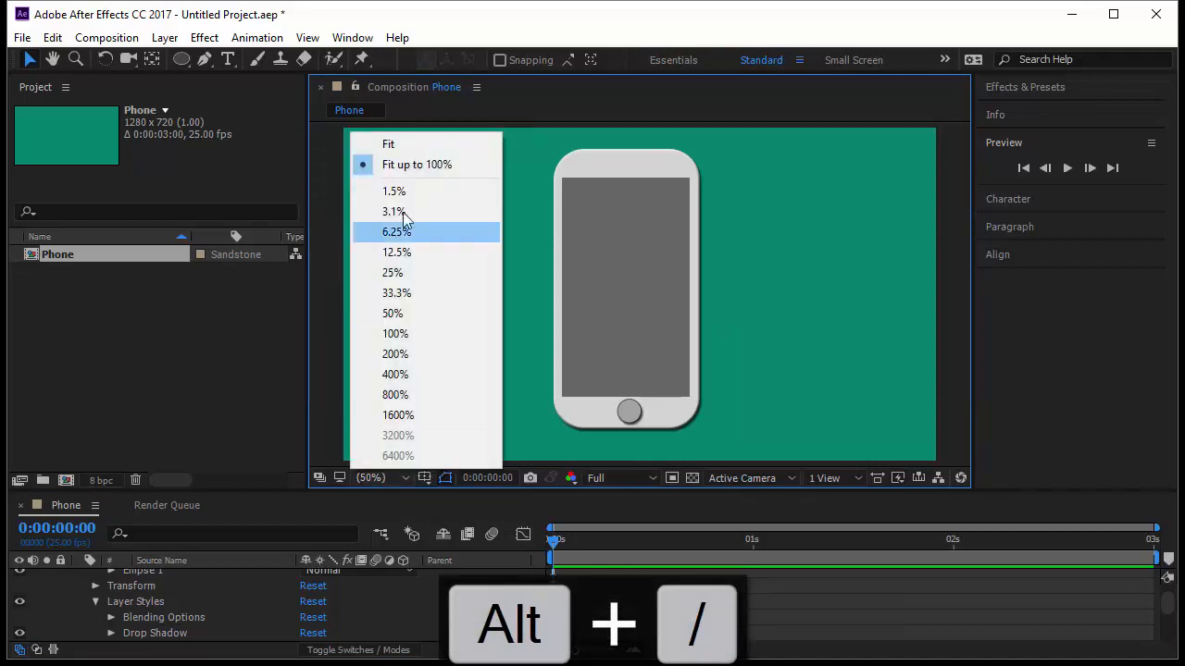
left_click(401, 164)
left_click(366, 477)
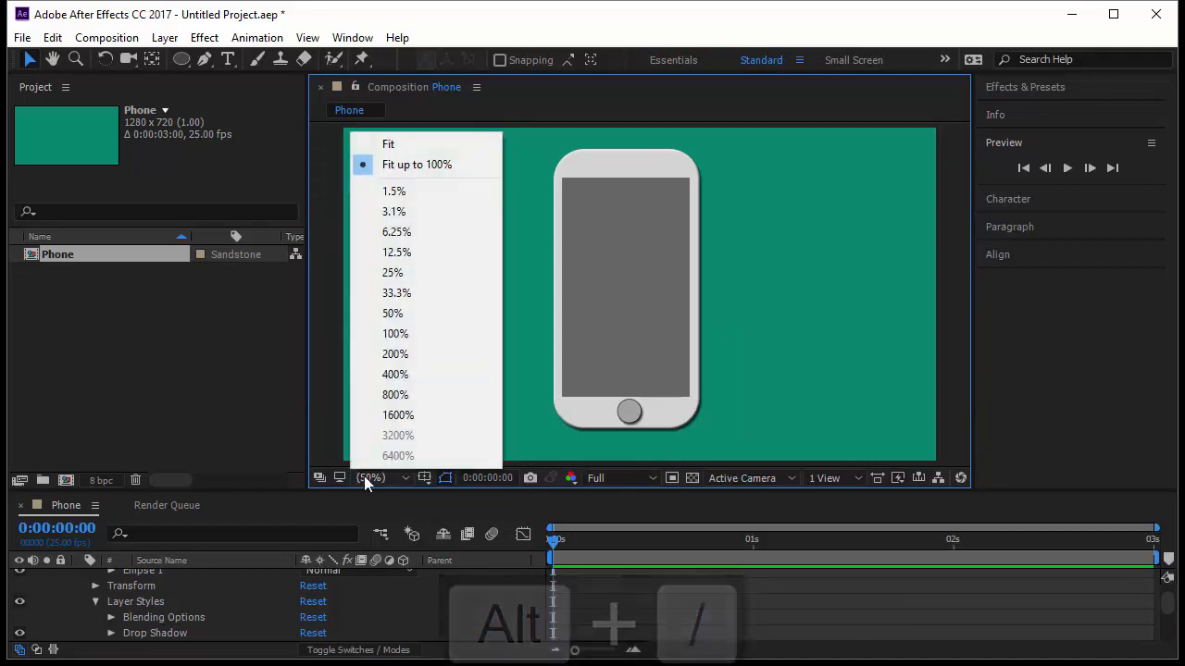
left_click(448, 166)
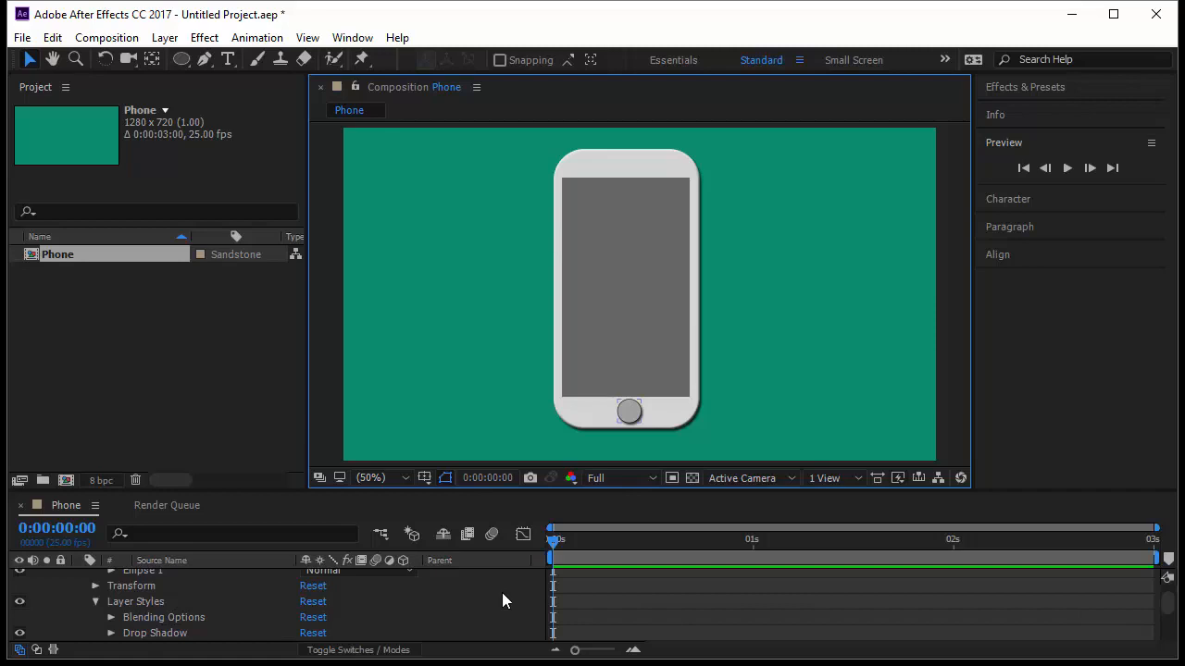
left_click(181, 60)
left_click_drag(182, 62, 233, 57)
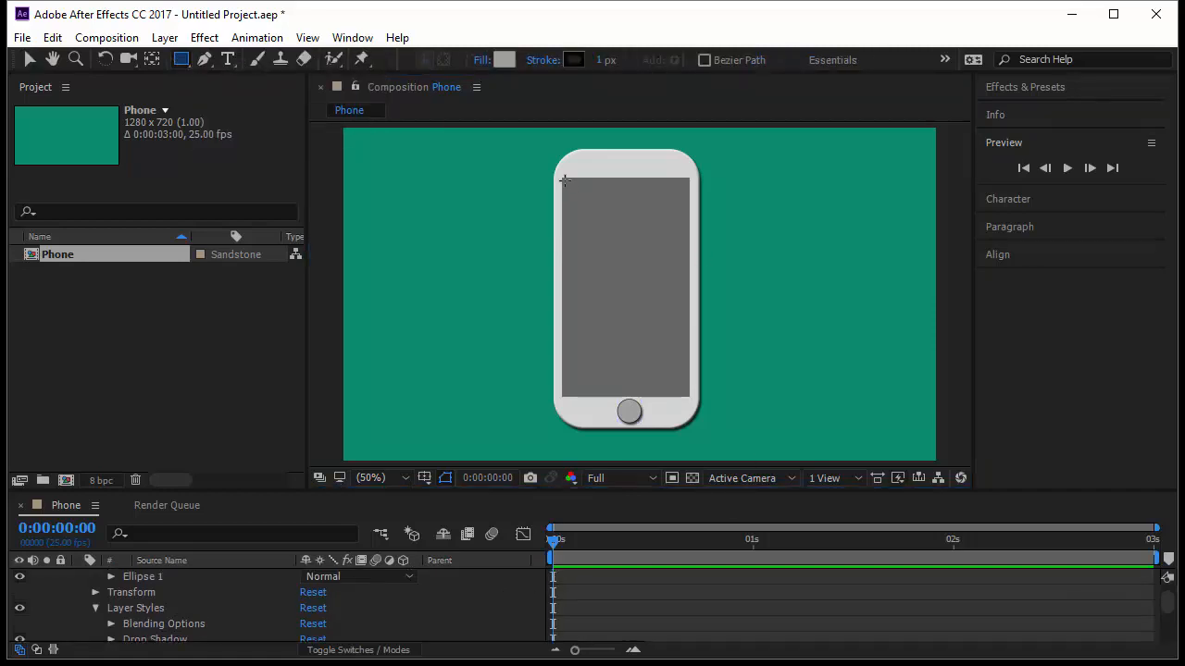
mouse_move(565, 180)
left_mouse_down()
mouse_move(575, 239)
mouse_move(685, 238)
left_mouse_up()
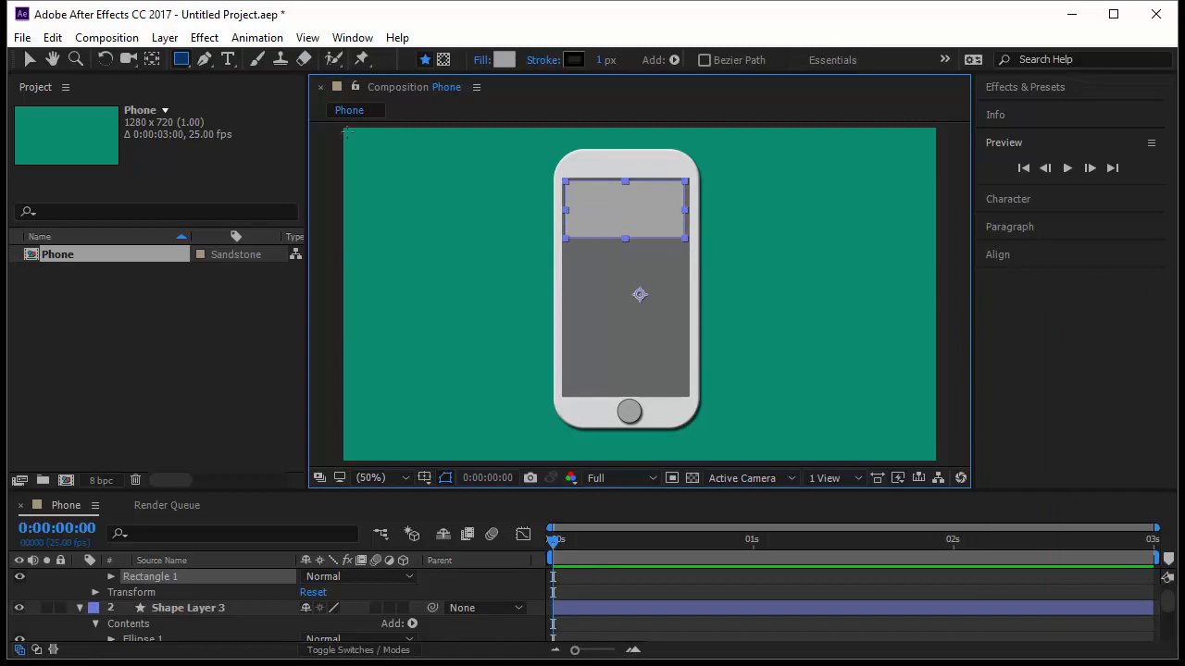
left_click(29, 59)
left_click(802, 304)
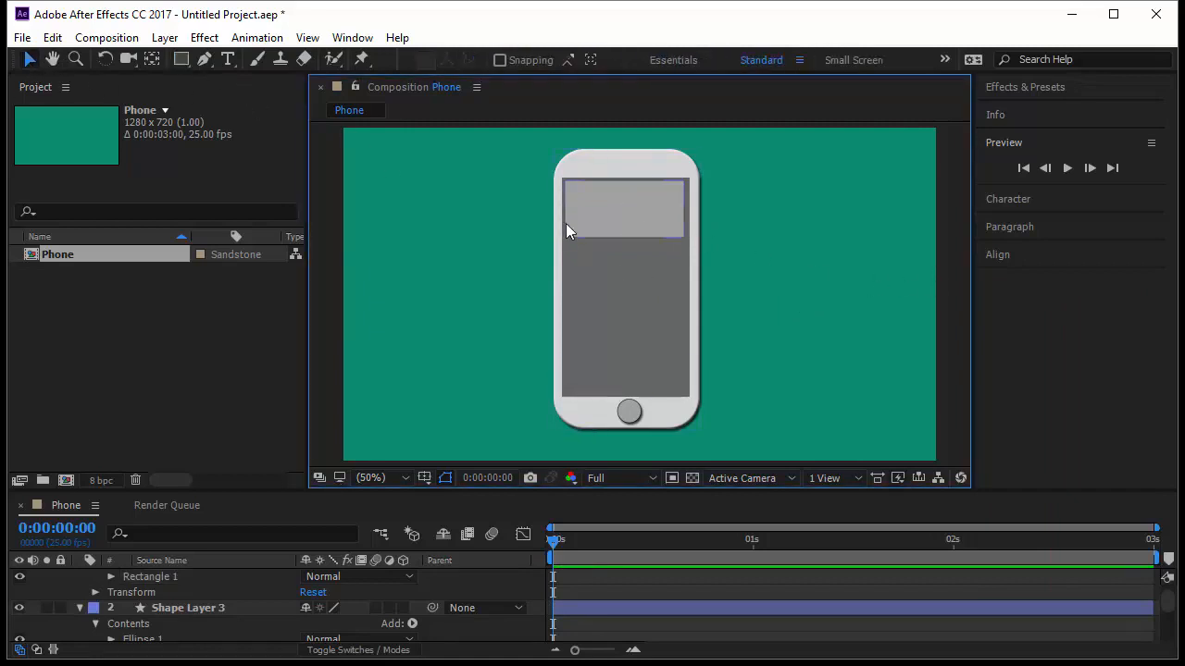
Add a text layer reading "sale" over the banner rectangle and format it in All Caps.
left_click(229, 59)
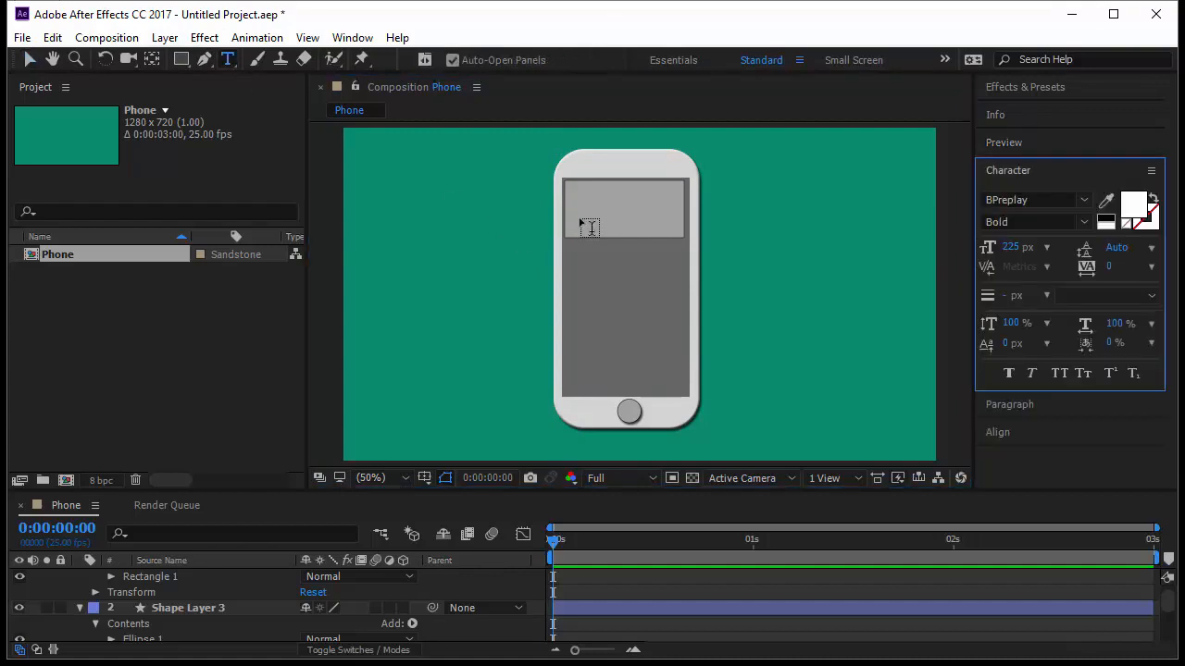
left_click(648, 225)
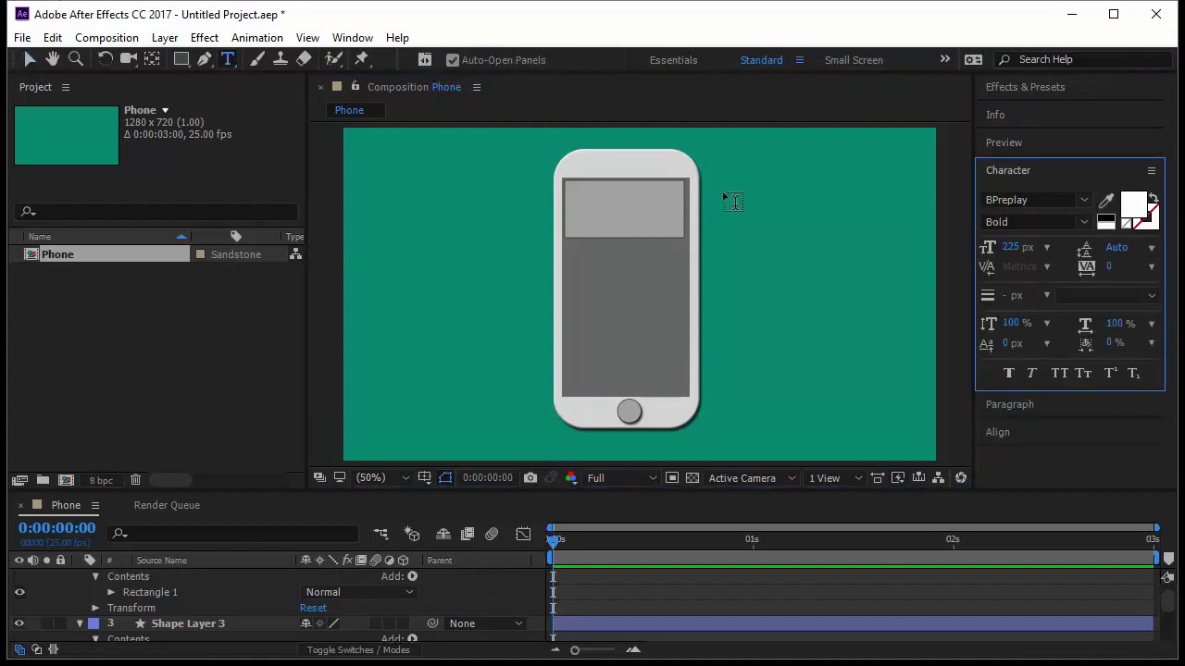
type("Sa")
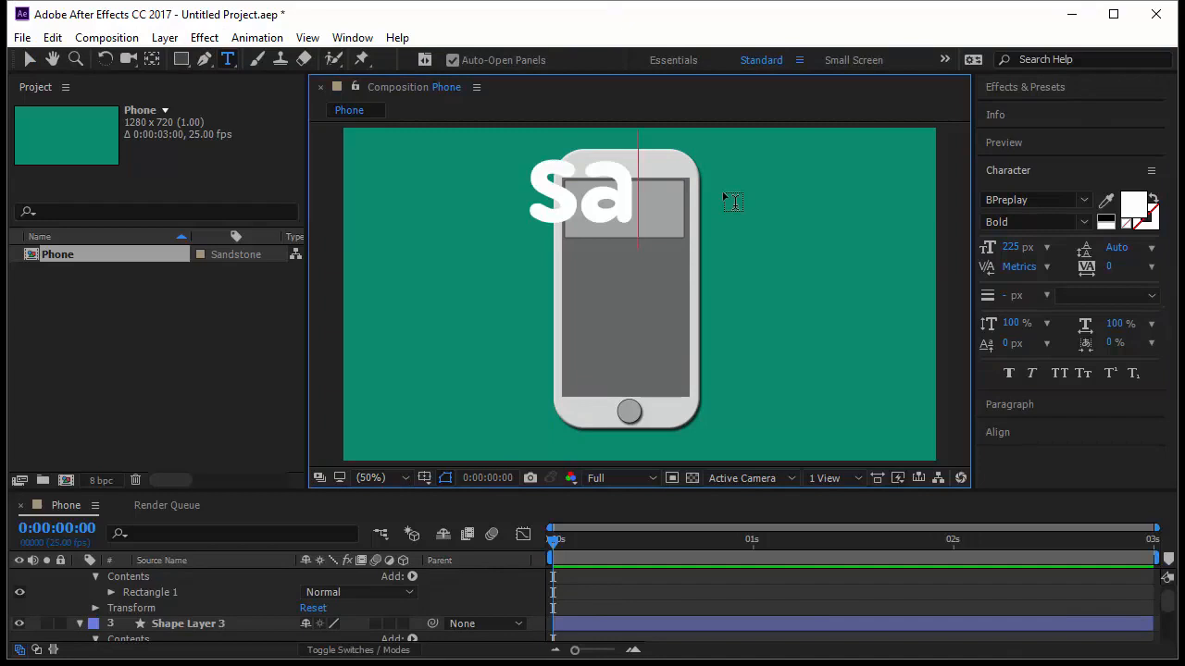
type("le")
left_click(28, 59)
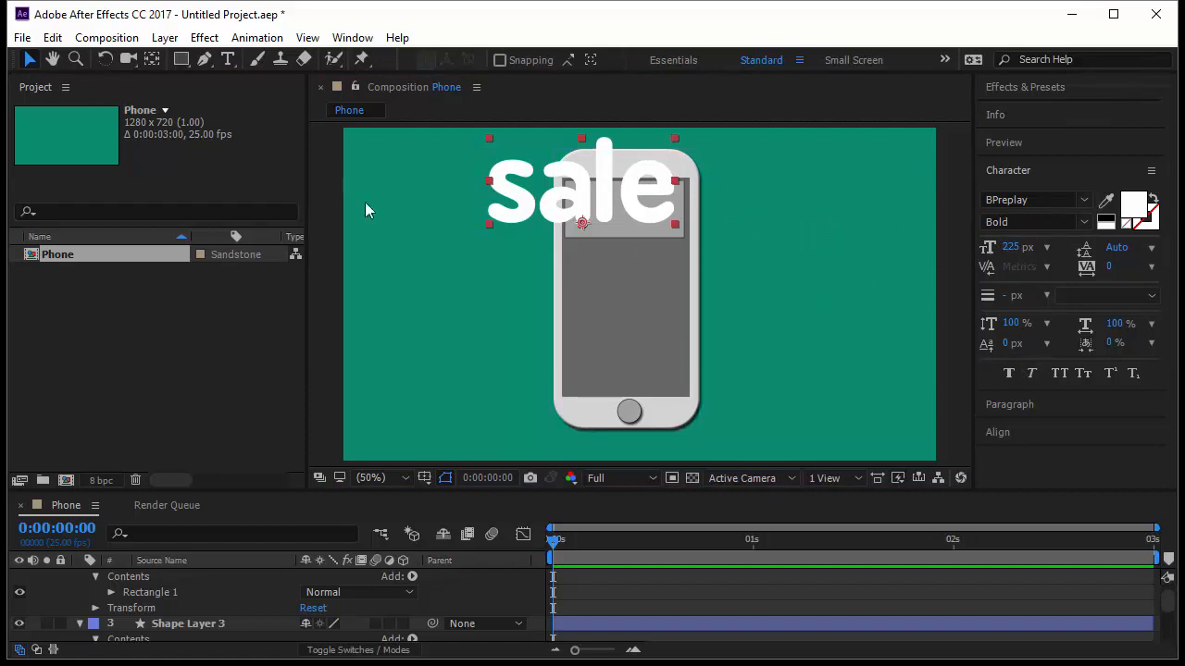
left_click(1060, 375)
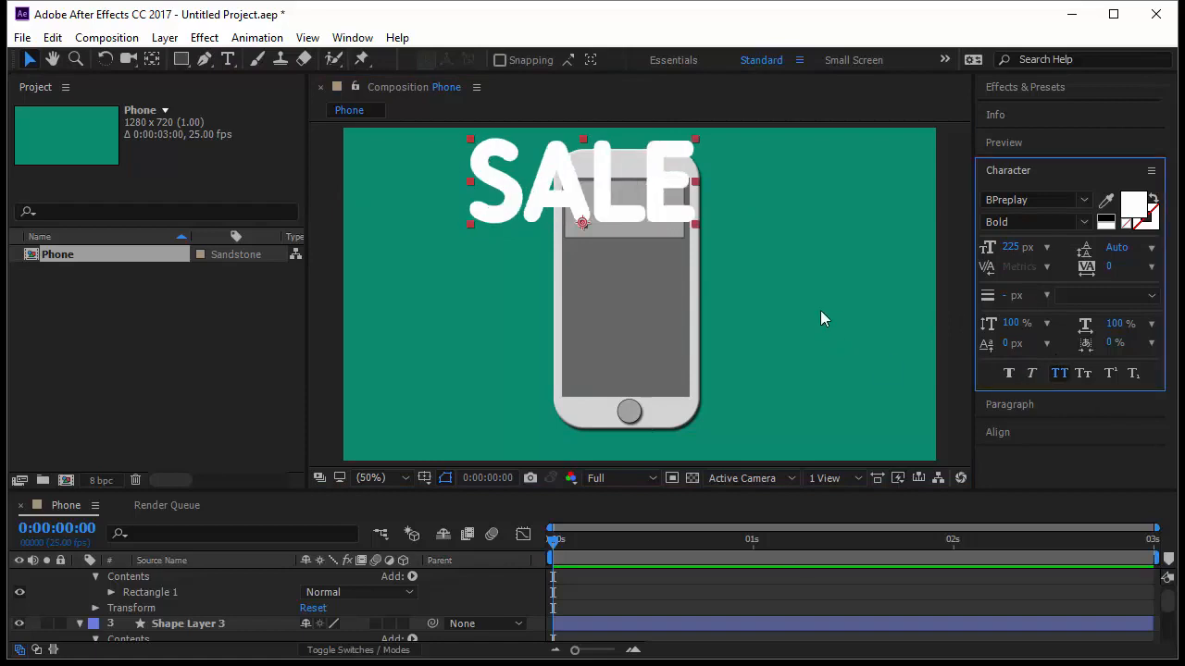
Set the SALE text to the Regular style at 103 px and centre it on the banner rectangle.
left_click(1078, 222)
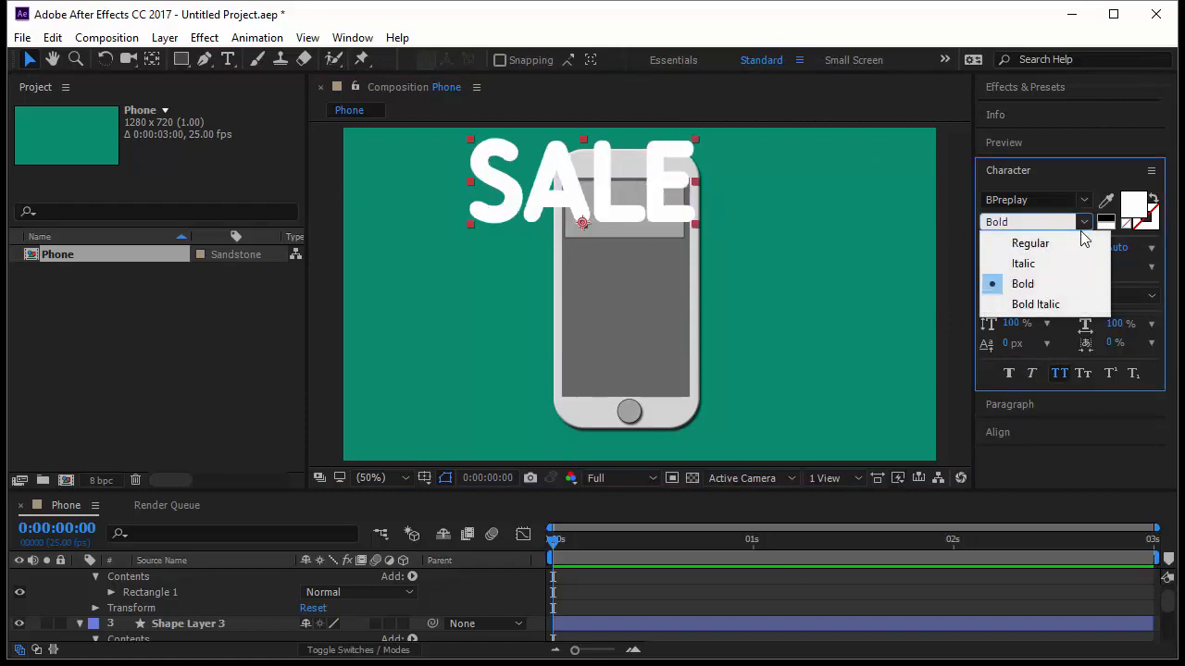
left_click(1069, 241)
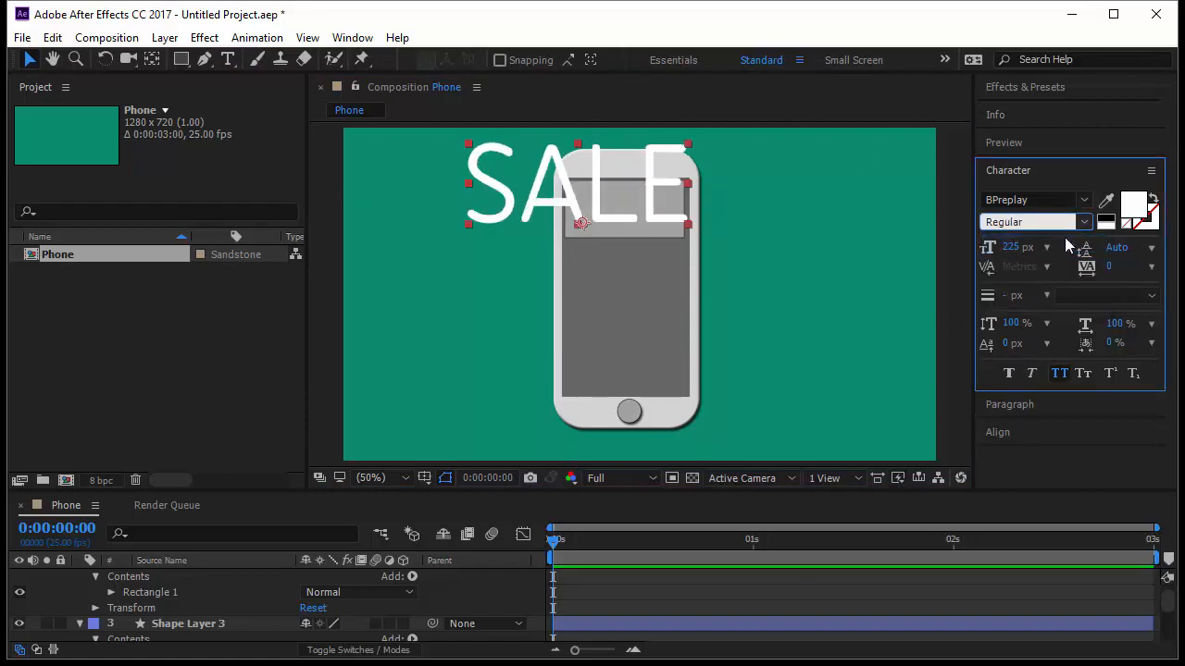
left_click(1011, 247)
left_click_drag(1004, 247, 931, 278)
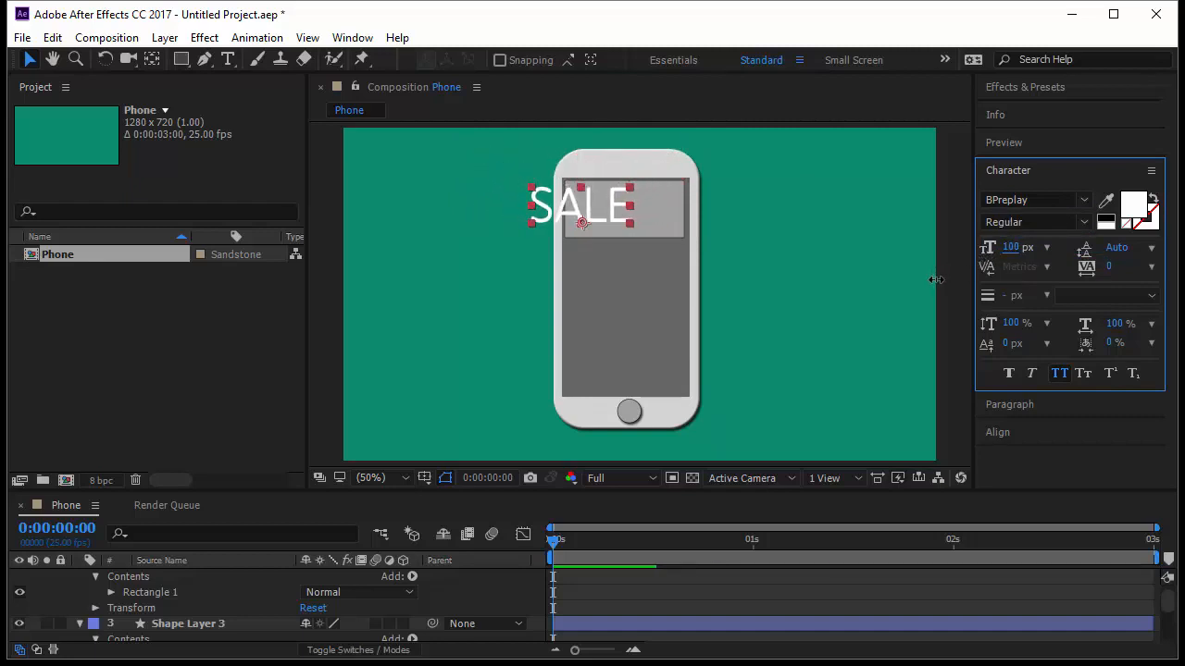
left_click_drag(589, 232, 623, 229)
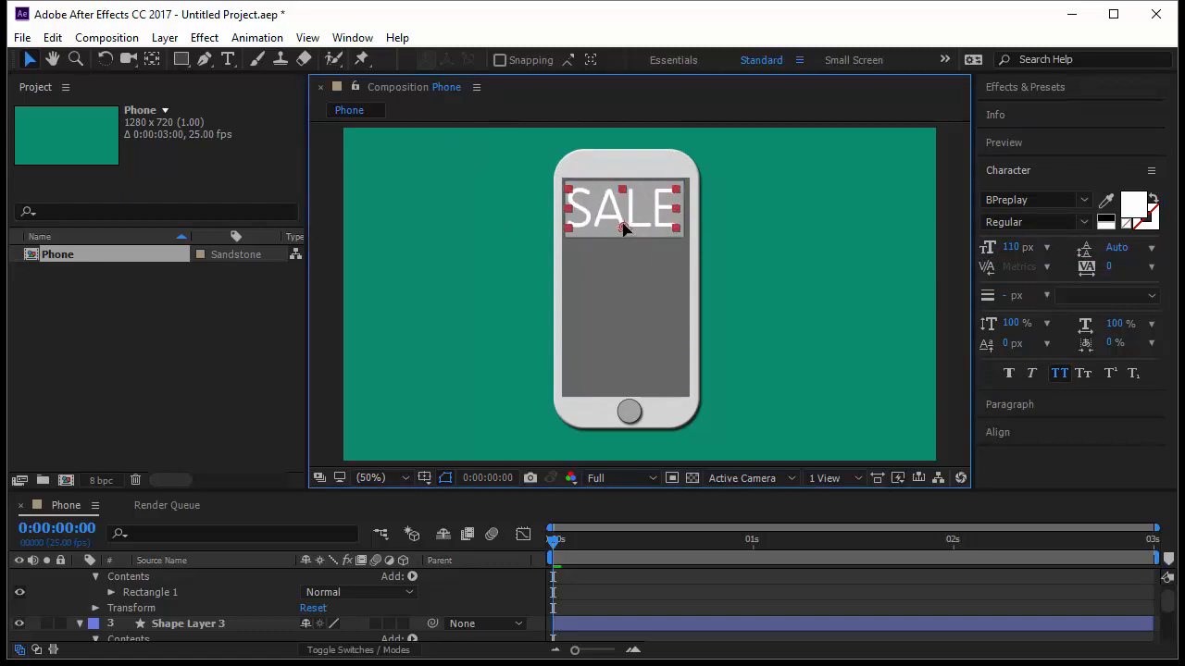
left_click_drag(1010, 249, 1002, 249)
left_click(626, 230)
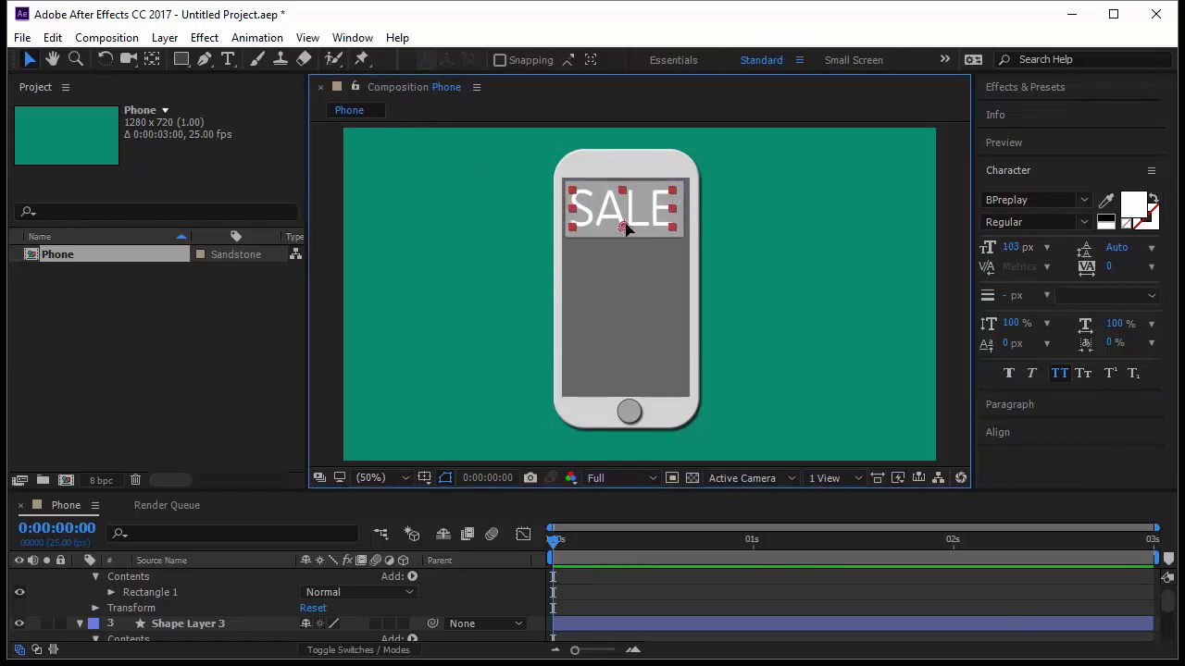
left_click_drag(625, 230, 627, 231)
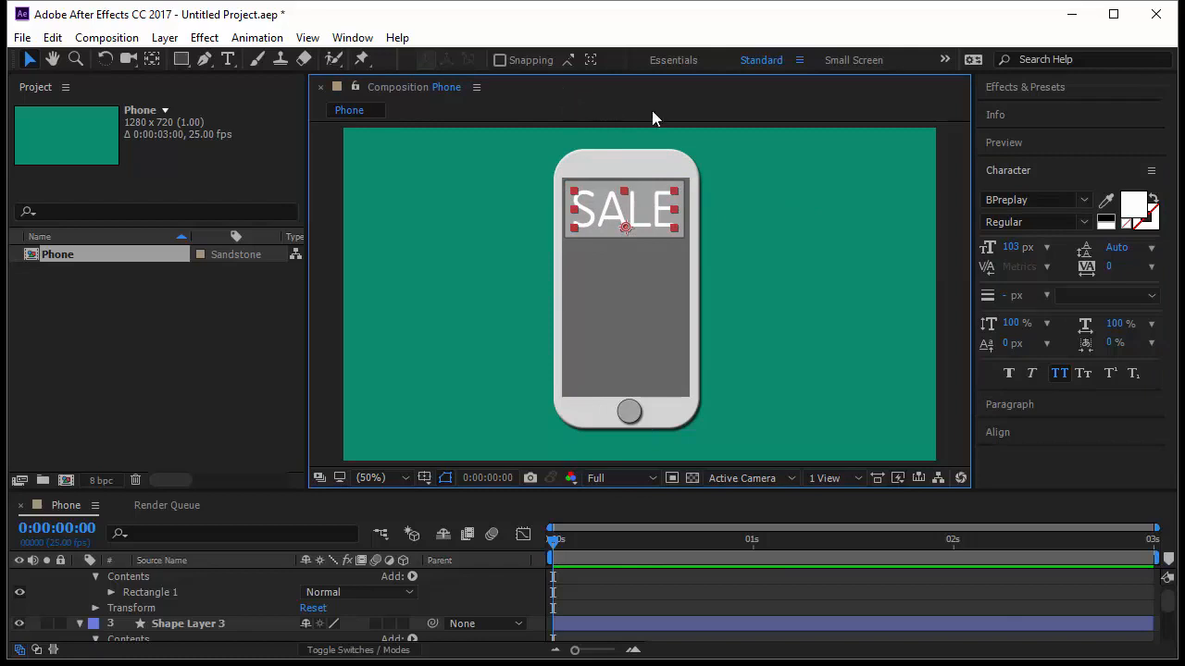
Change the SALE text's fill colour to light grey and deselect the text.
left_click(1133, 205)
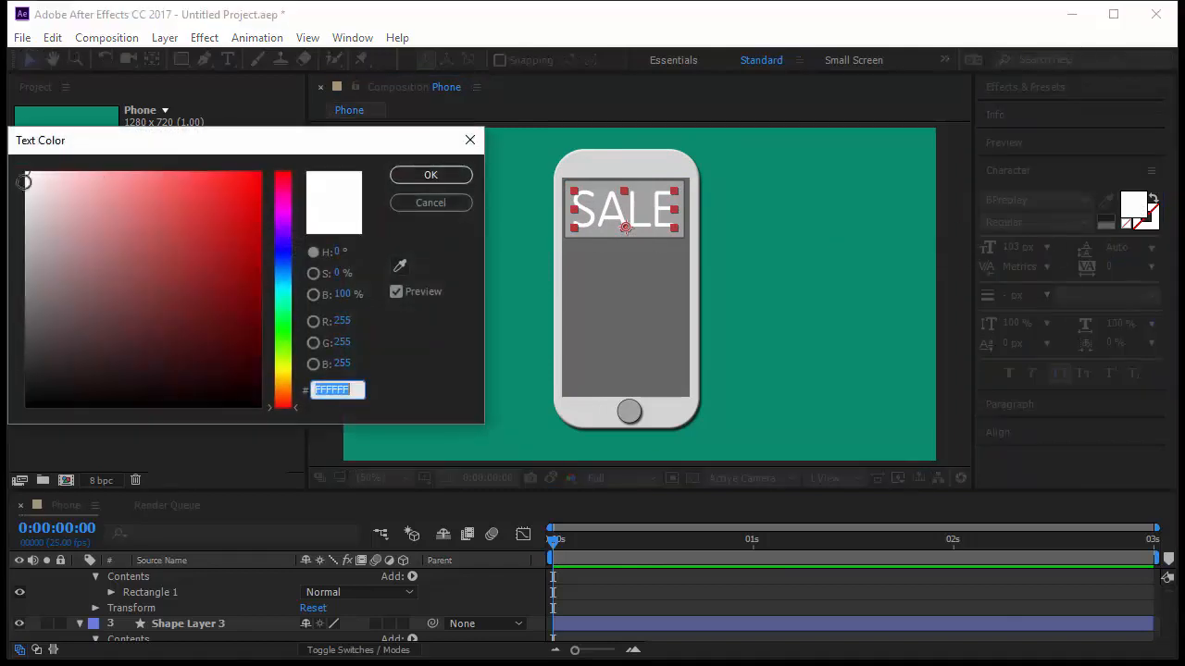
left_click_drag(38, 220, 17, 197)
left_click(431, 175)
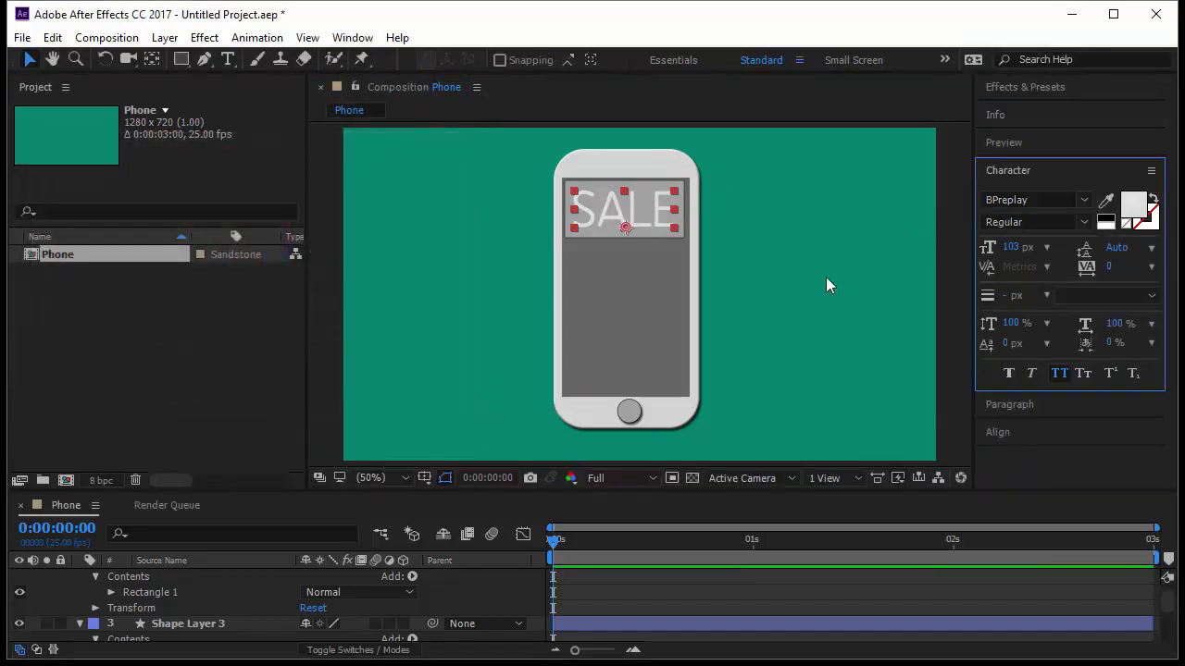
left_click(826, 279)
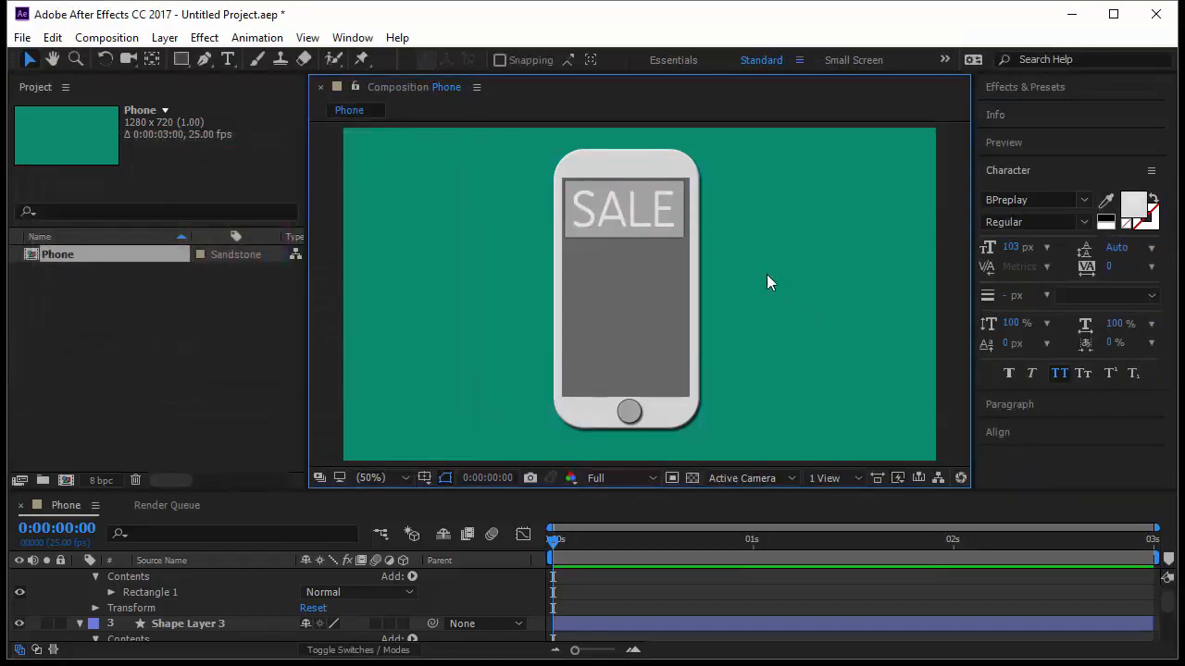
Fill the banner rectangle behind the SALE text with dark grey 484848.
left_click(678, 234)
left_click(654, 60)
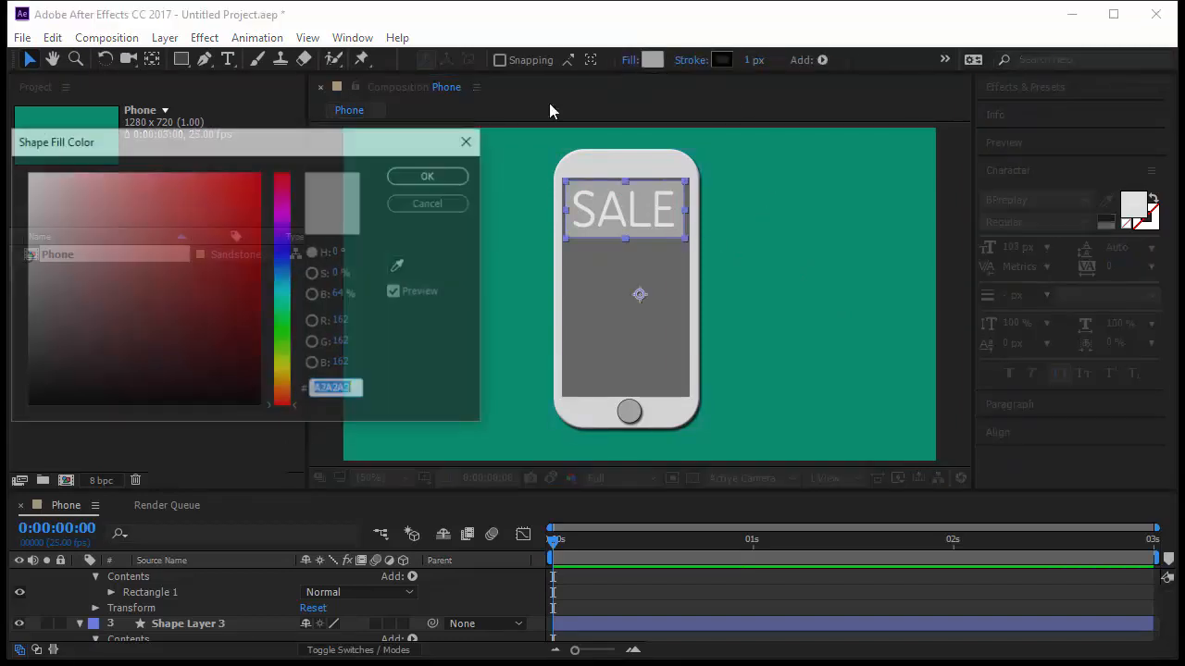
left_click_drag(29, 255, 20, 341)
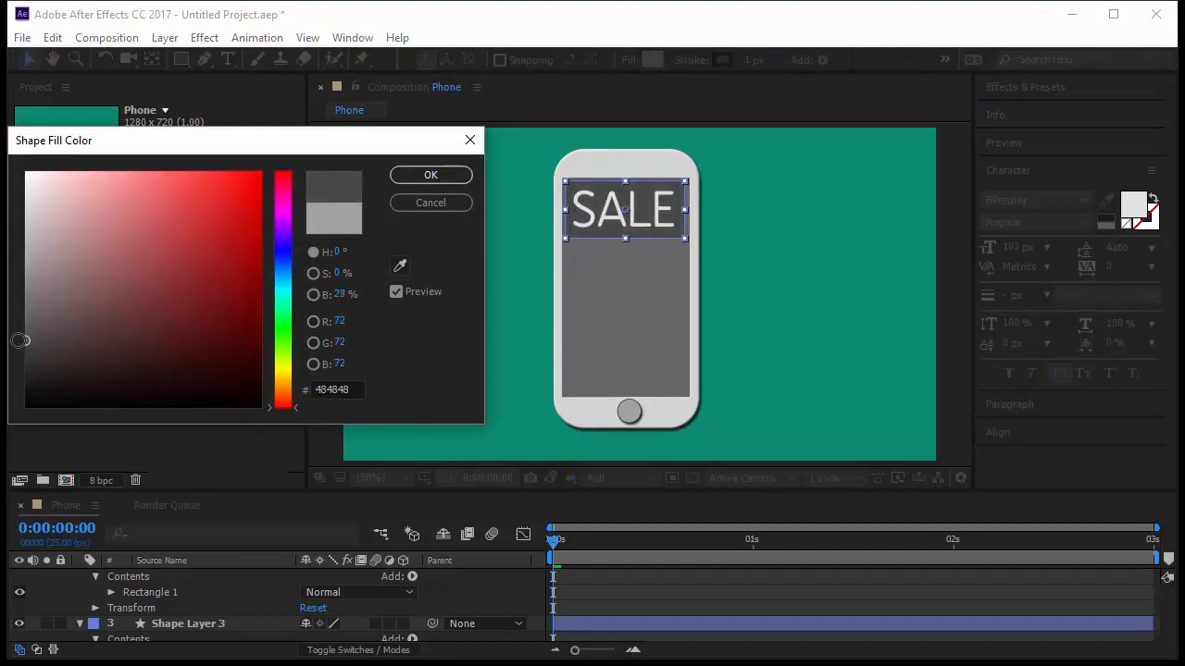
left_click(430, 175)
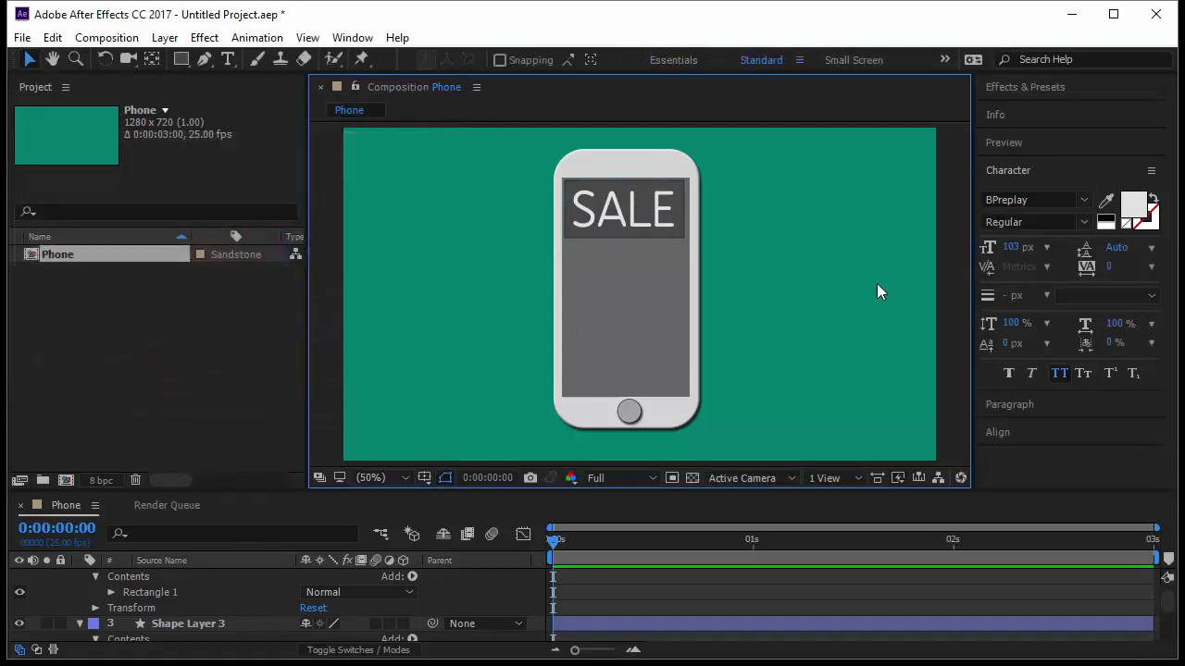
Add a text layer reading "BLACK" on the phone screen below the SALE banner.
left_click(593, 280)
left_click(229, 62)
left_click(569, 296)
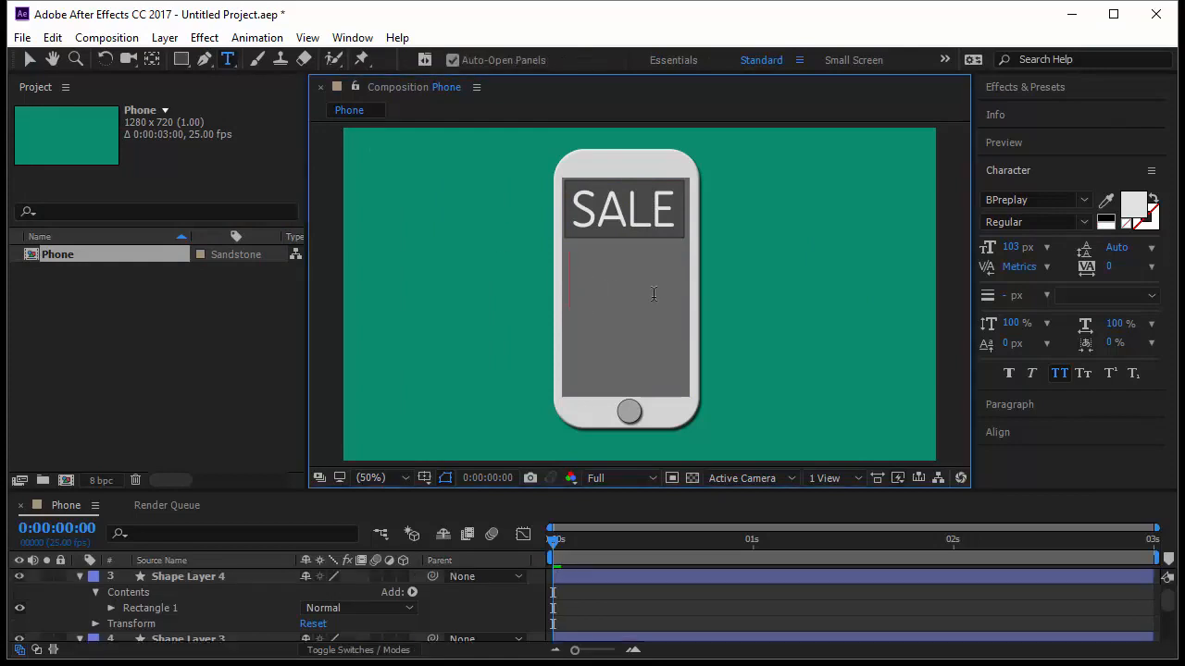
type("BLA")
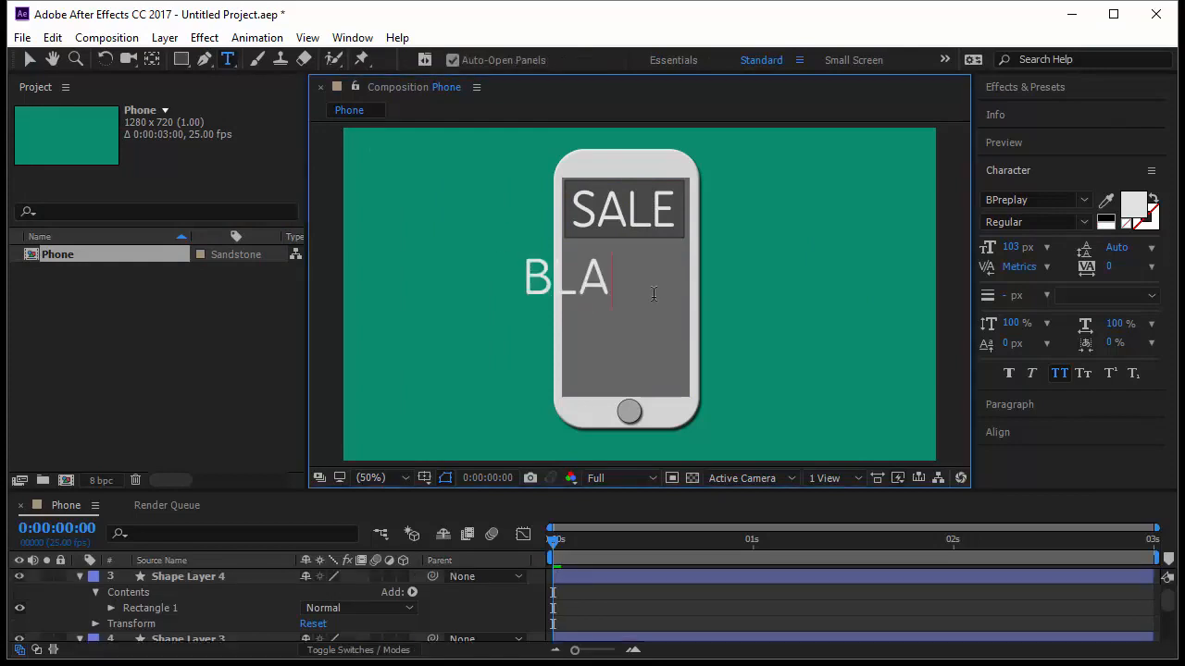
type("CK")
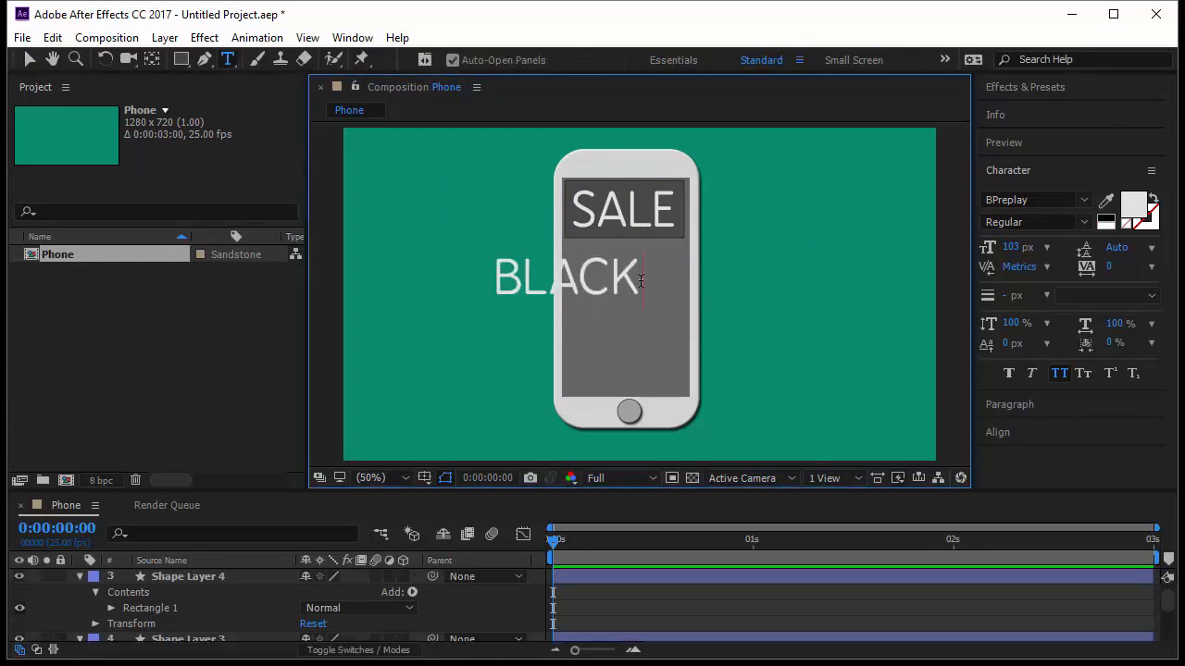
left_click(28, 60)
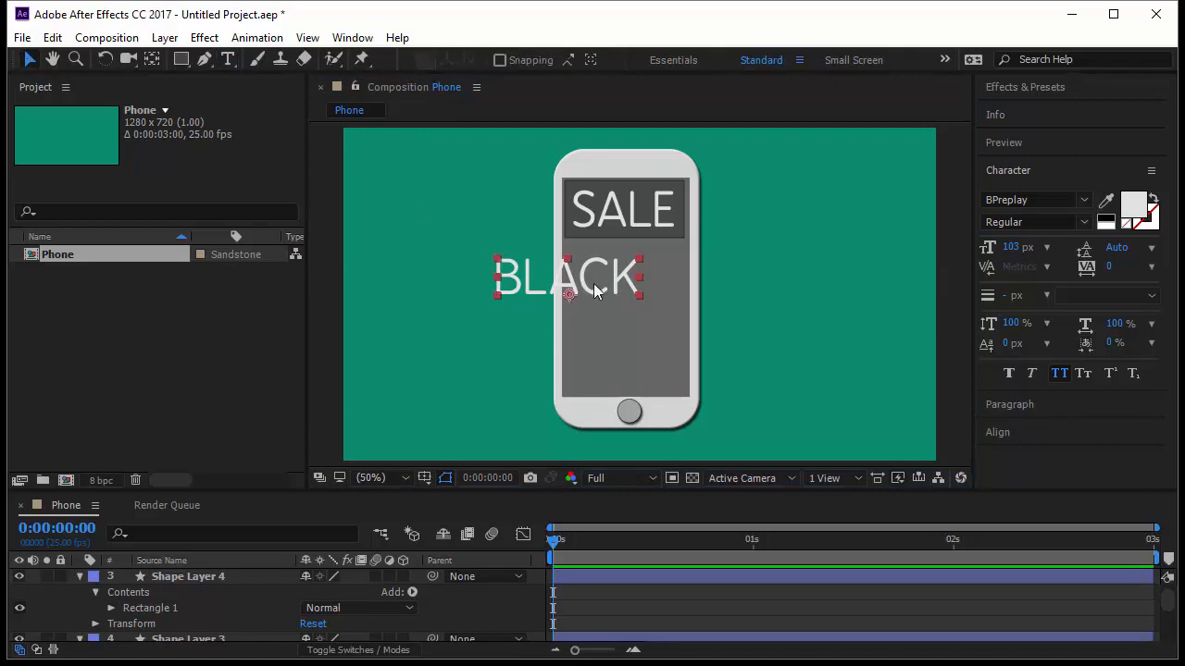
Set the BLACK text to 71 px and position it centred on the phone screen, a short distance below the SALE banner.
left_click_drag(587, 285, 638, 302)
left_click_drag(1009, 247, 991, 266)
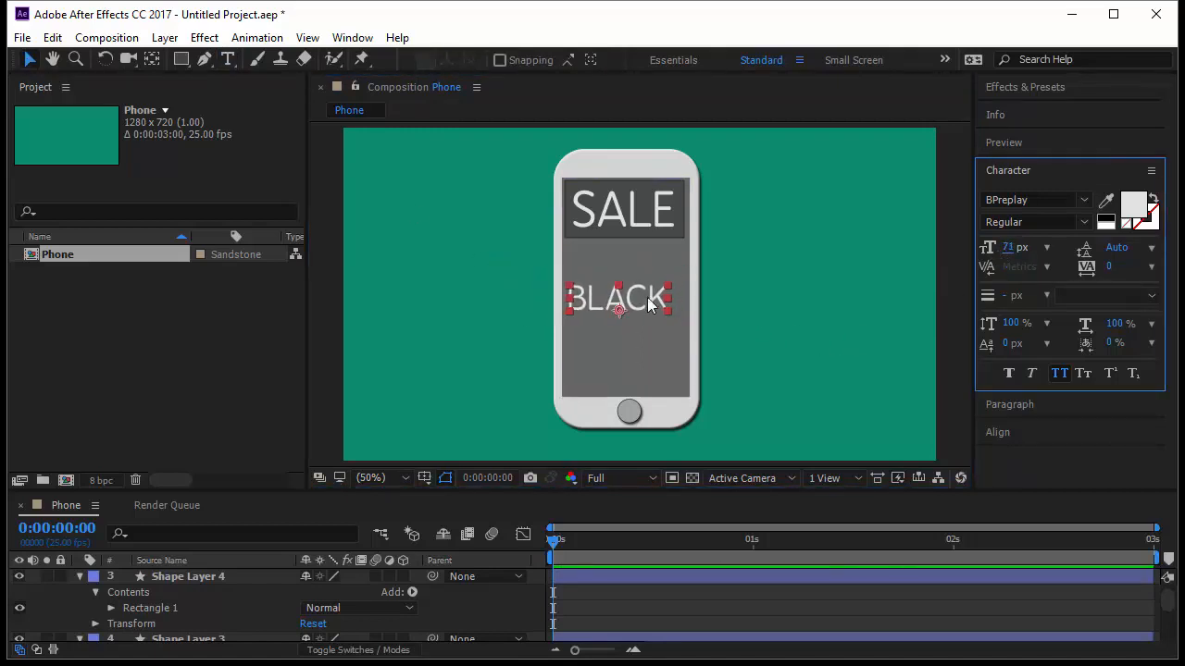
left_click_drag(648, 306, 655, 305)
key("Up")
key("Up")
key("Up")
key("Up")
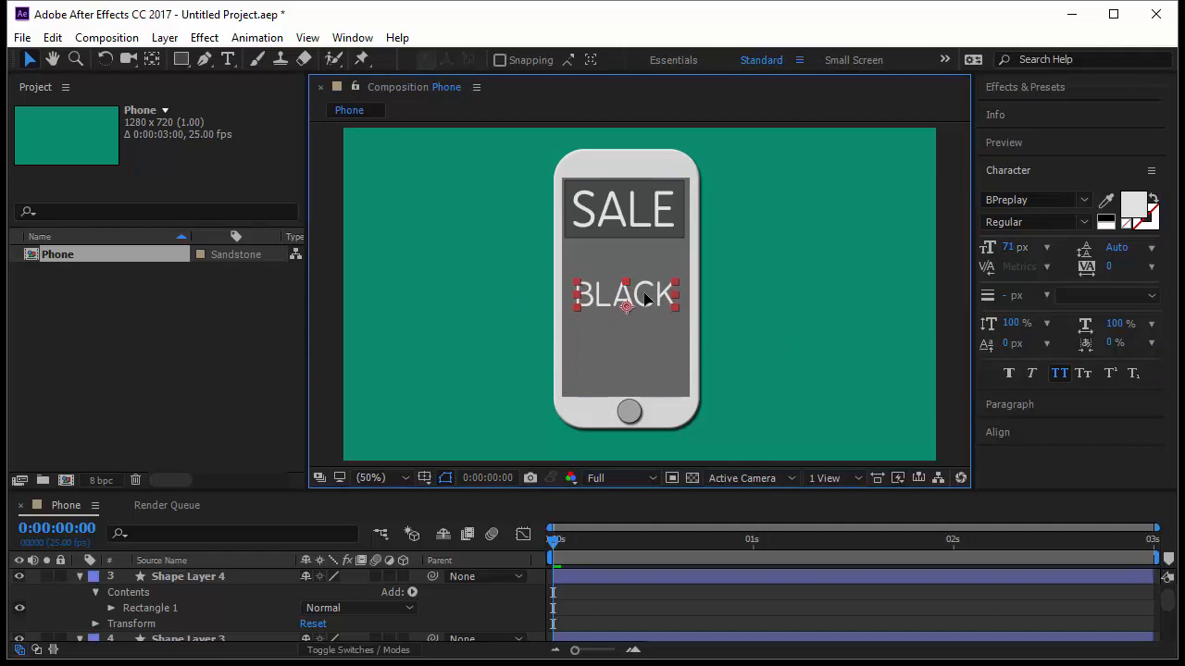
key("Up")
key("Up")
key("Up")
key("Up")
key("Up")
key("Up")
key("Up")
key("Up")
key("Up")
key("Up")
key("Up")
key("Up")
key("Up")
key("Up")
key("Up")
key("Up")
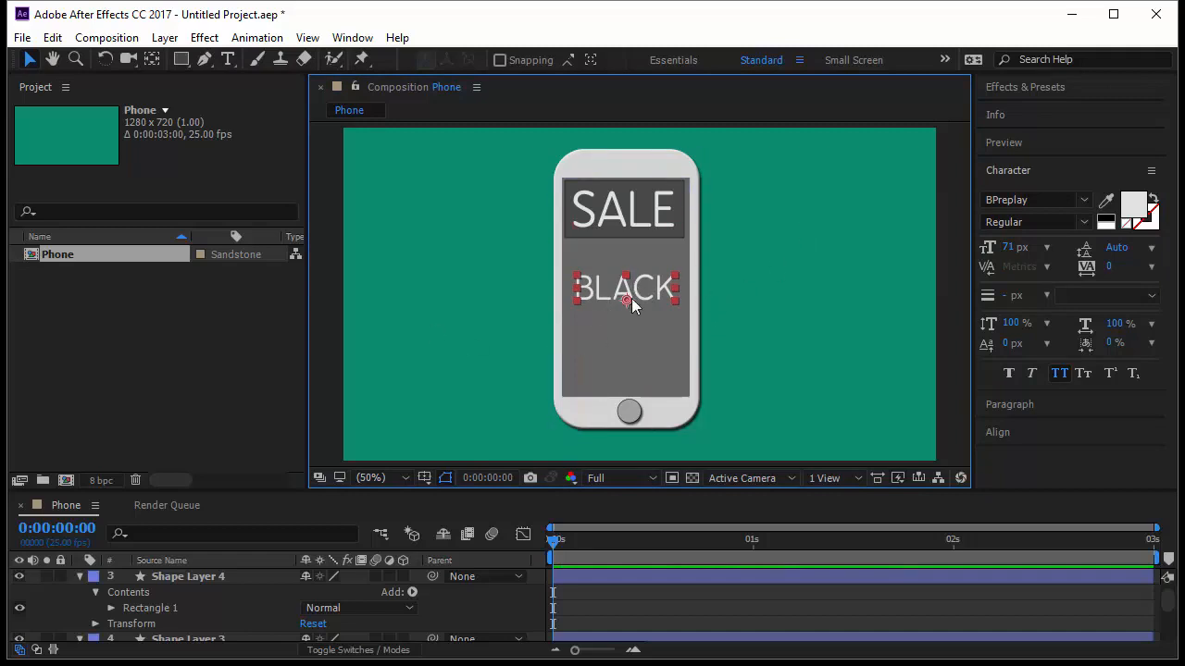
Duplicate the BLACK text, place the copy directly beneath it and change its wording to "FRIDAY".
key("ctrl+d")
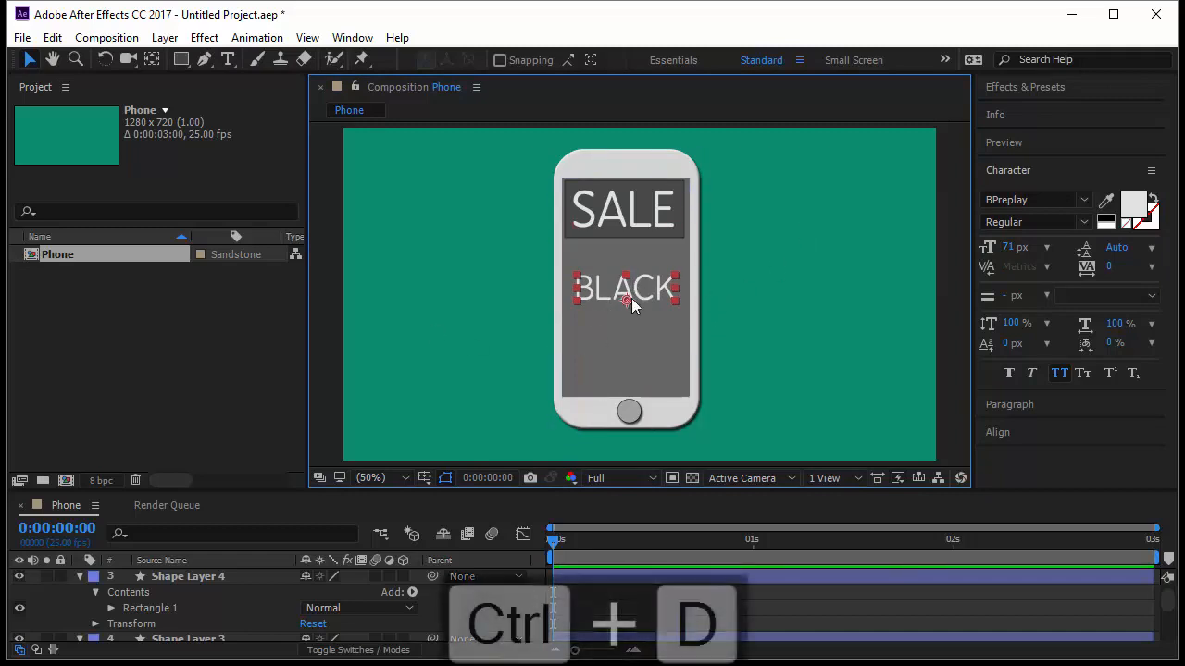
left_click_drag(644, 287, 645, 322)
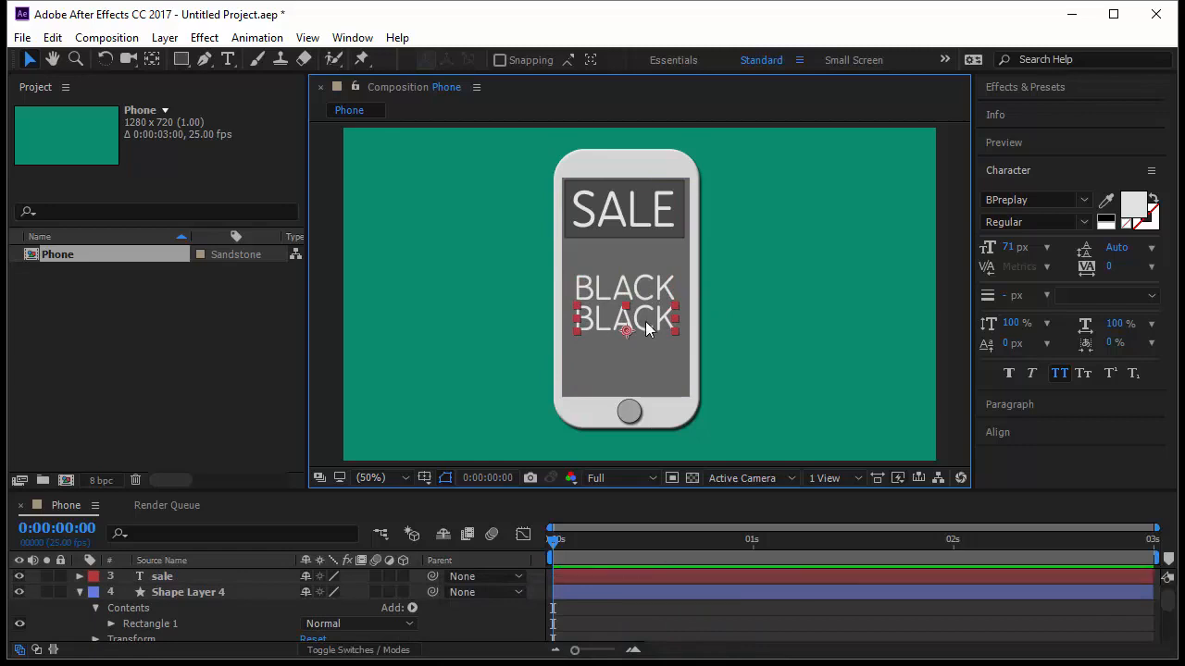
double_click(642, 324)
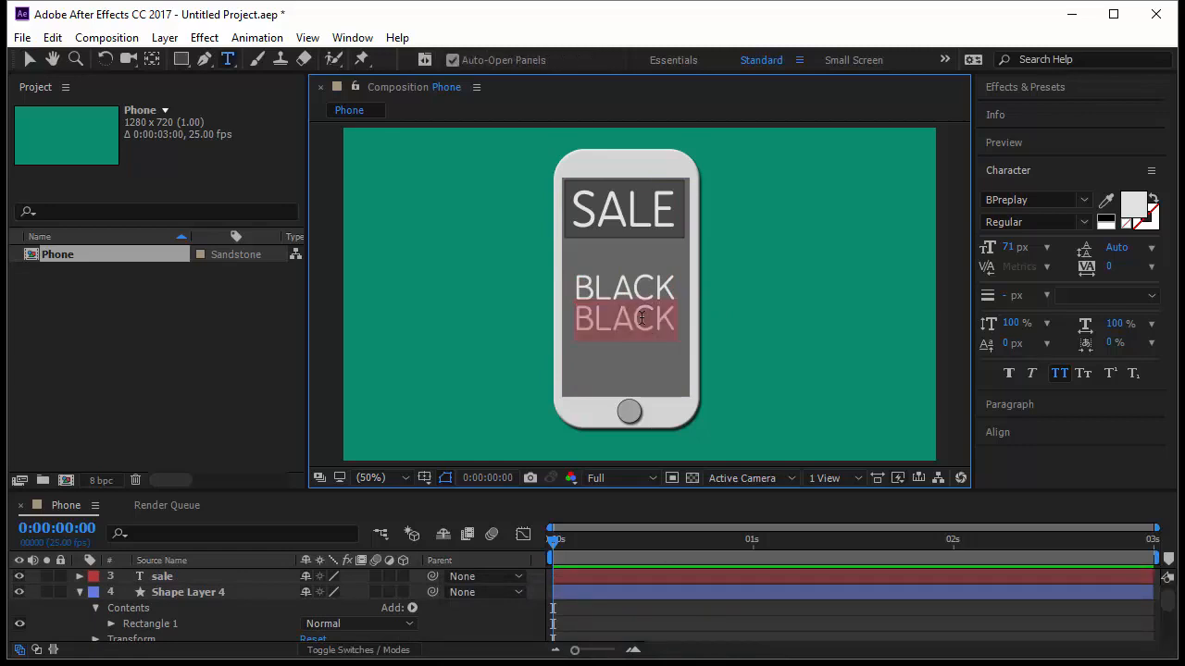
type("FRIDAY")
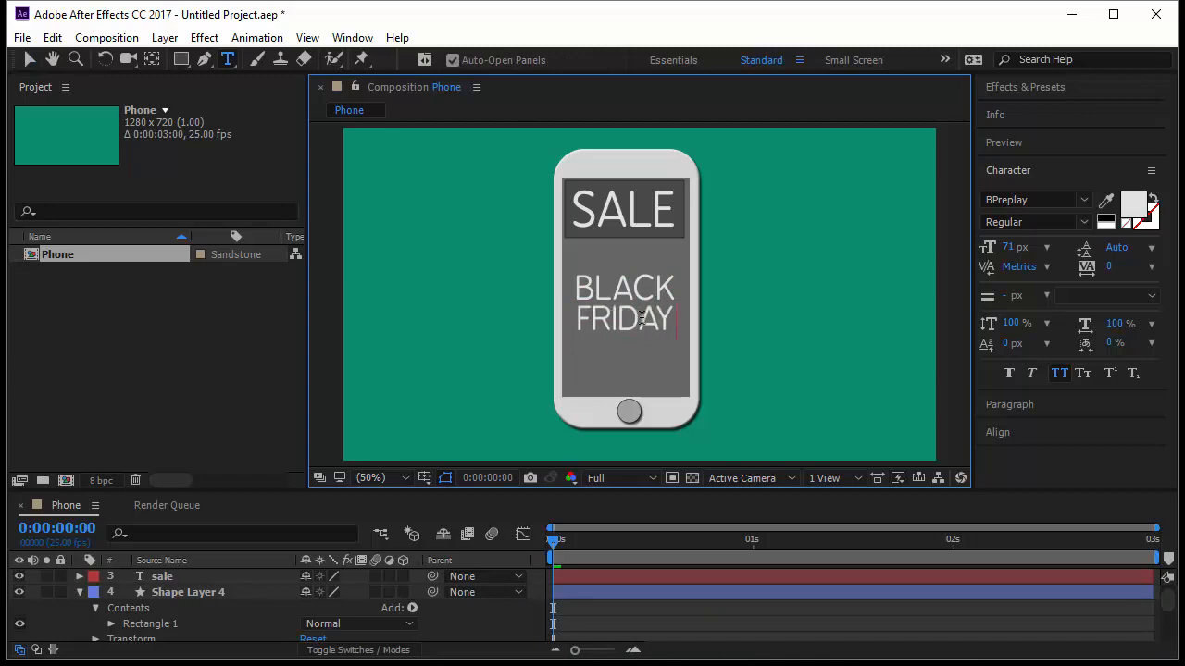
left_click(30, 58)
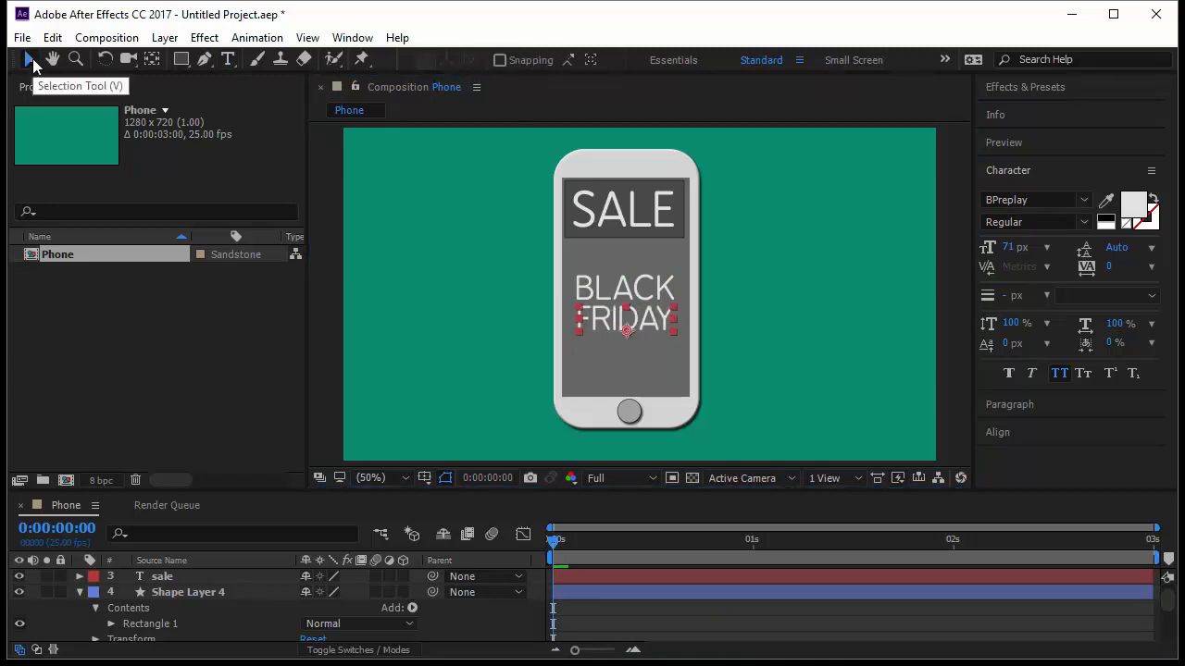
Apply Faux Bold to the BLACK and FRIDAY texts together, shift both slightly upward and deselect them.
left_click(668, 293, "shift")
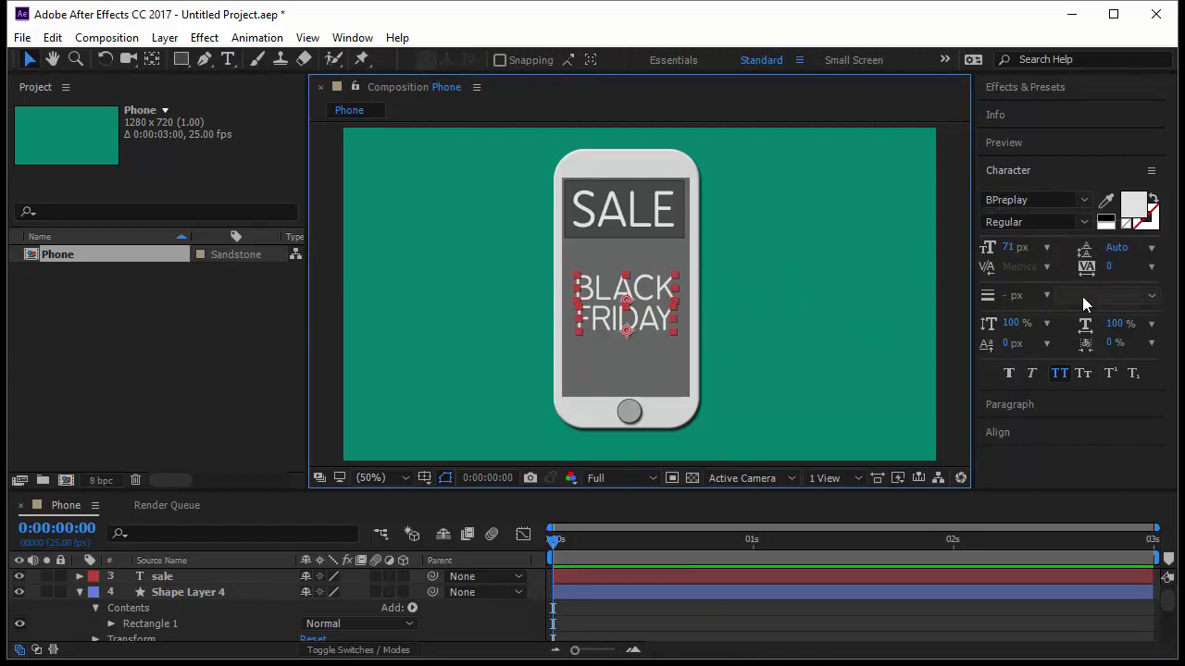
left_click(1009, 376)
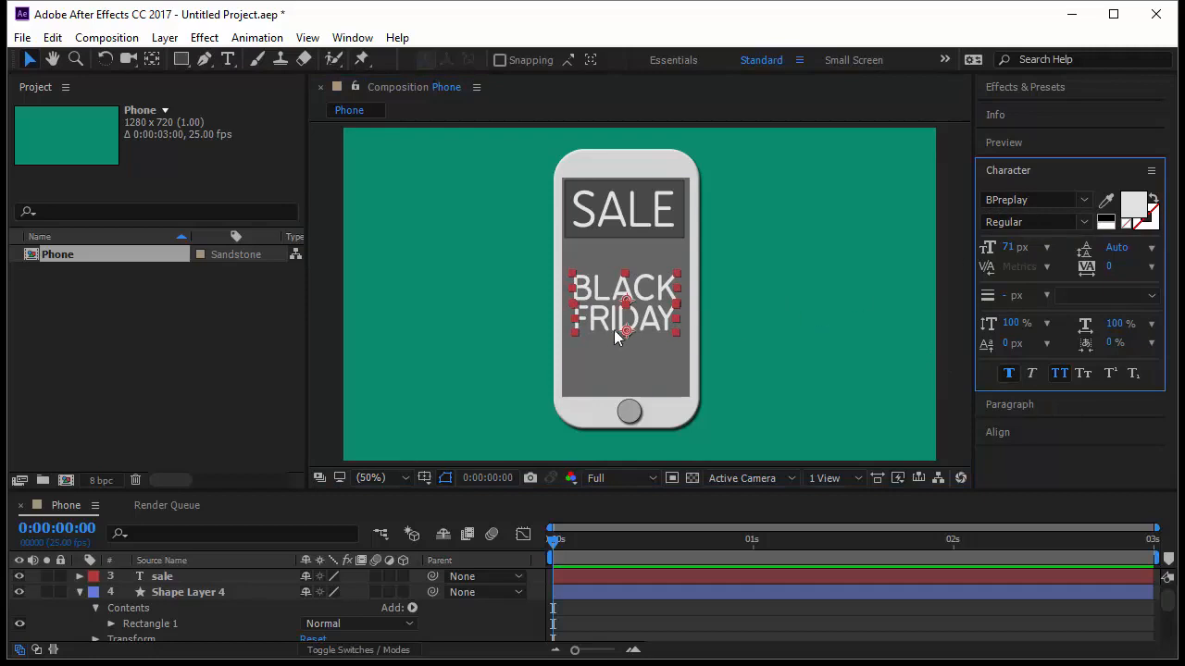
left_click_drag(627, 336, 624, 327)
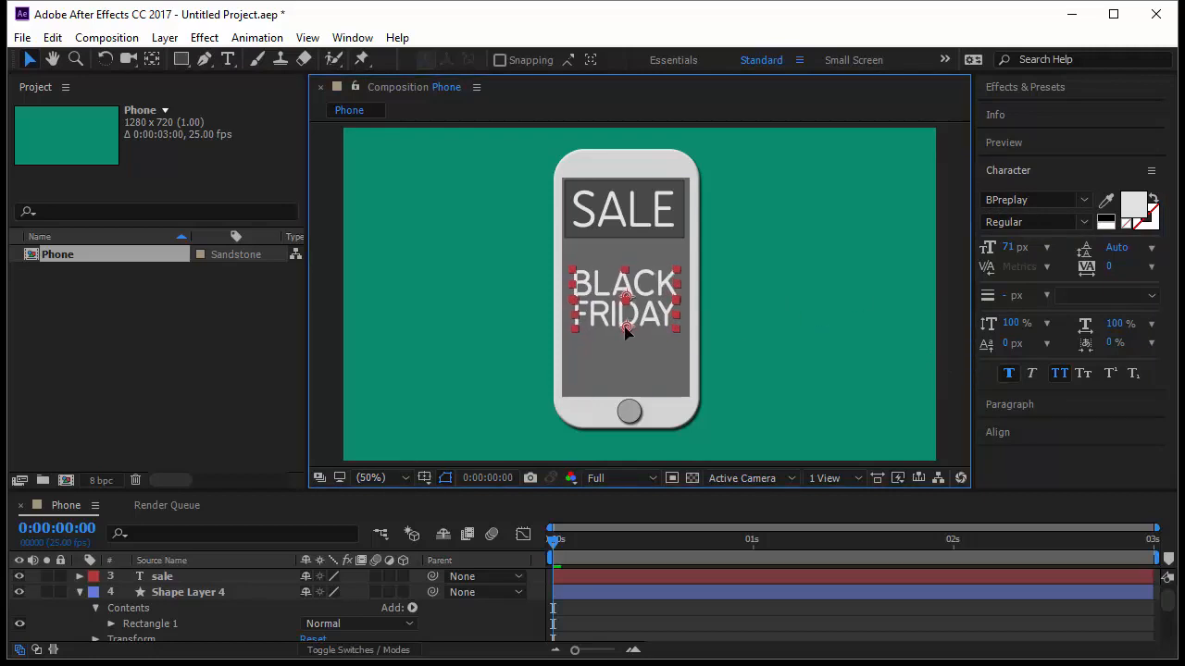
left_click(763, 328)
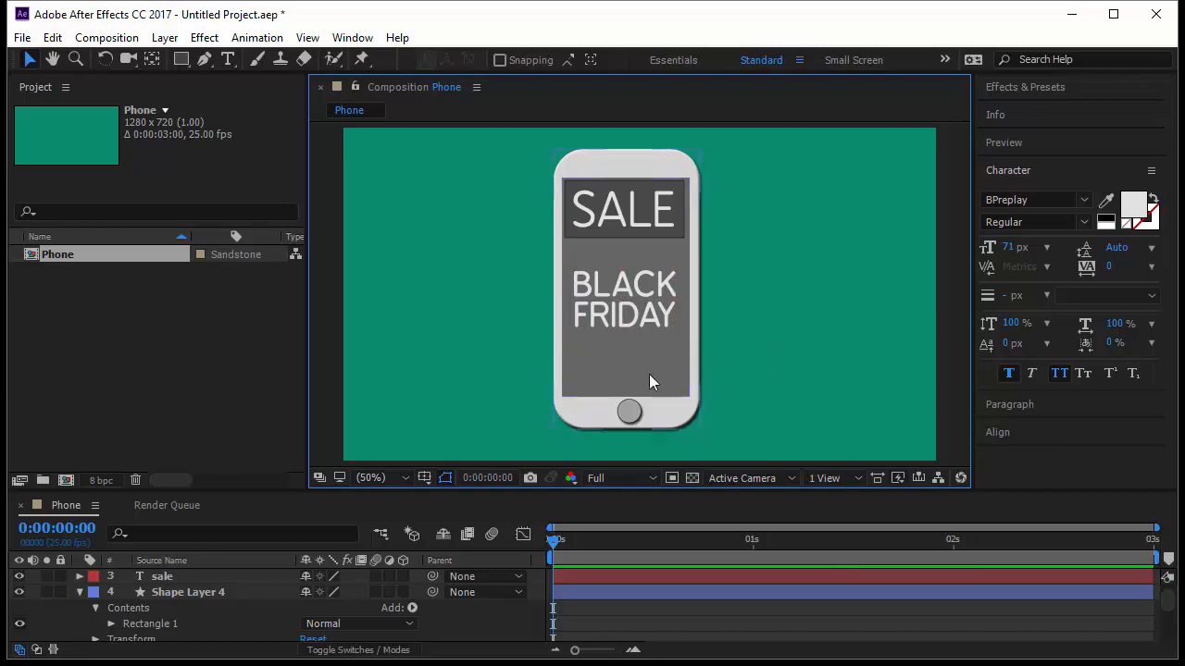
Set up the Rectangle tool with no fill and an orange FFA200 stroke.
left_click(183, 63)
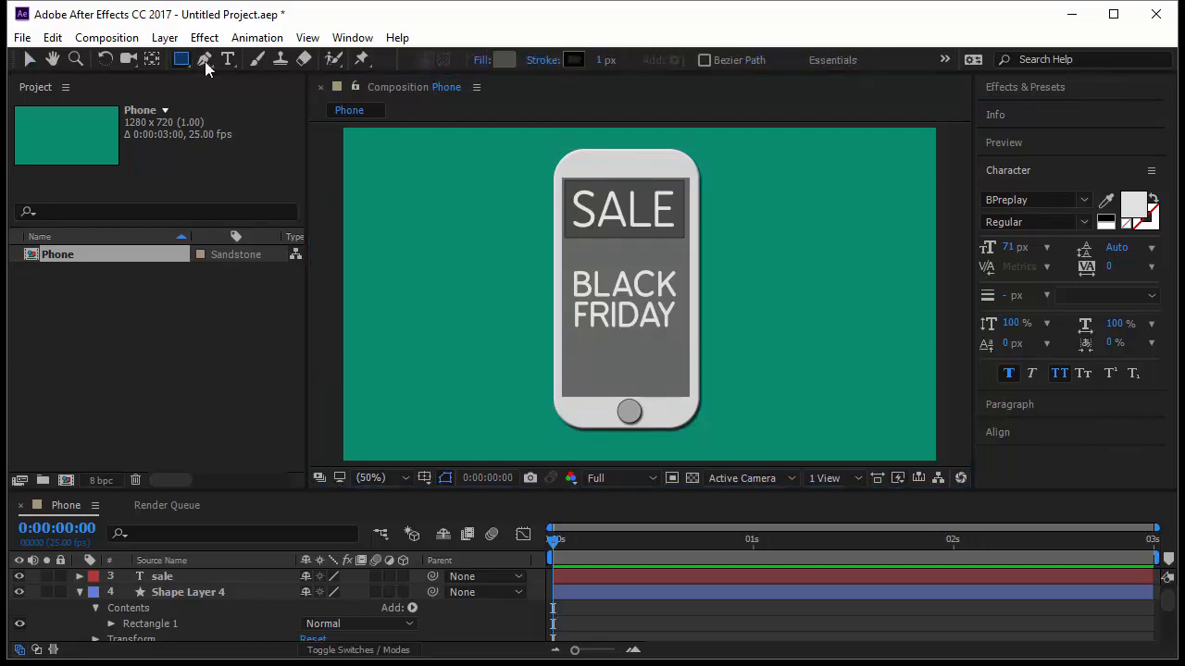
left_click(480, 60)
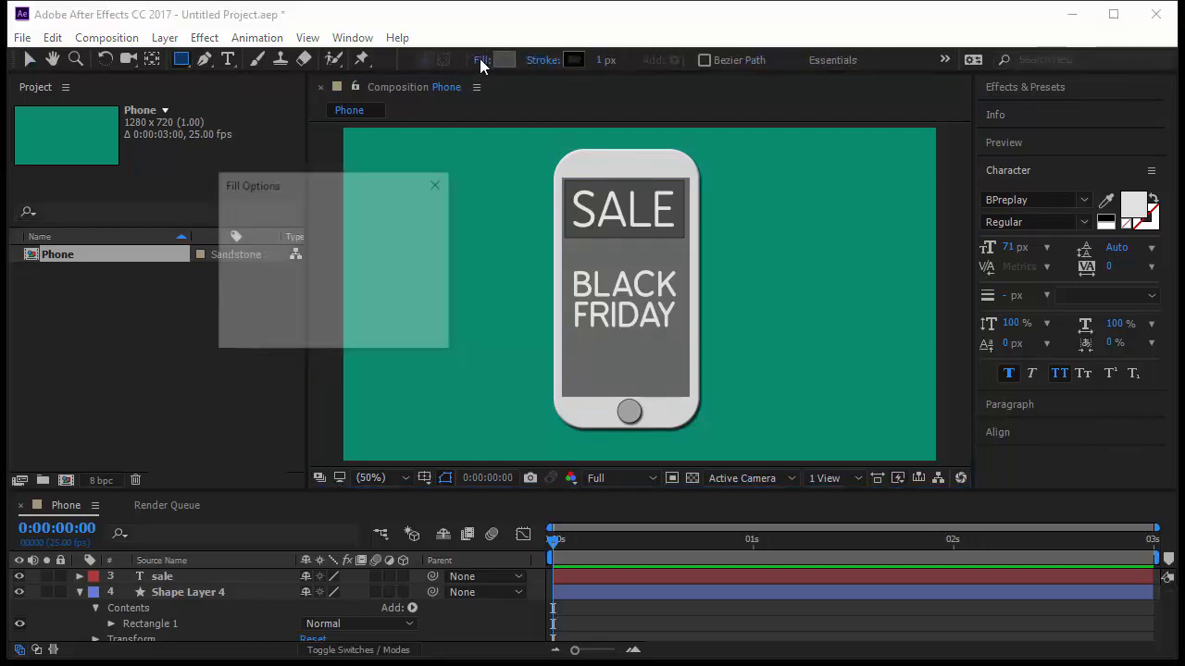
left_click(238, 224)
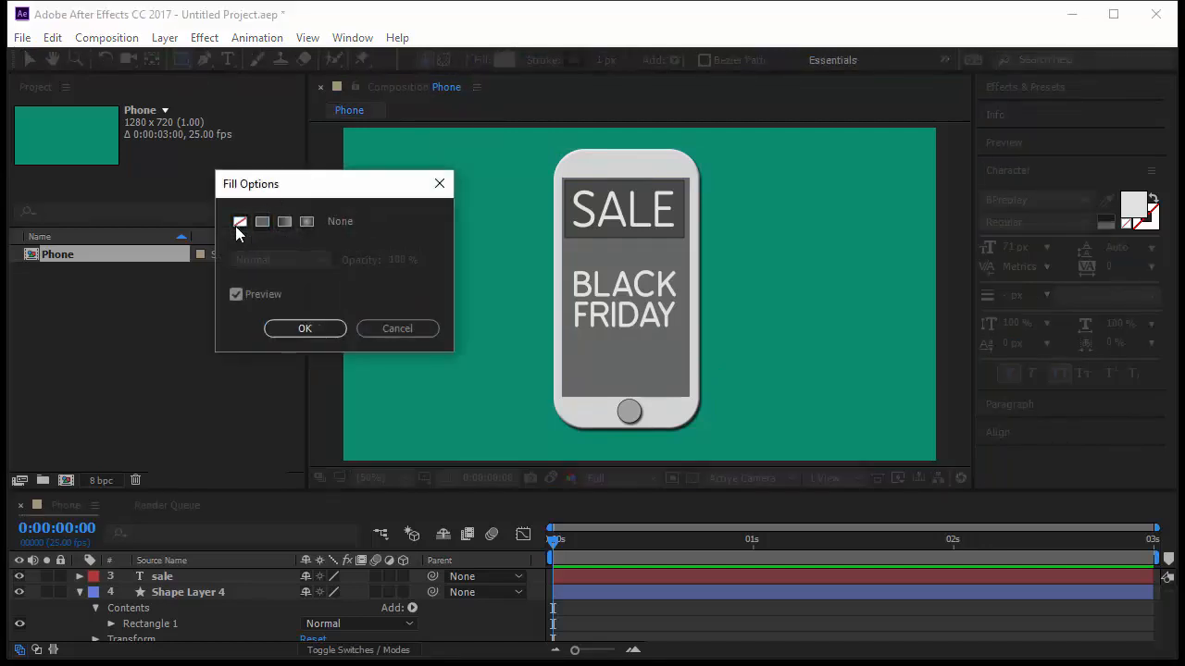
left_click(315, 327)
left_click(570, 62)
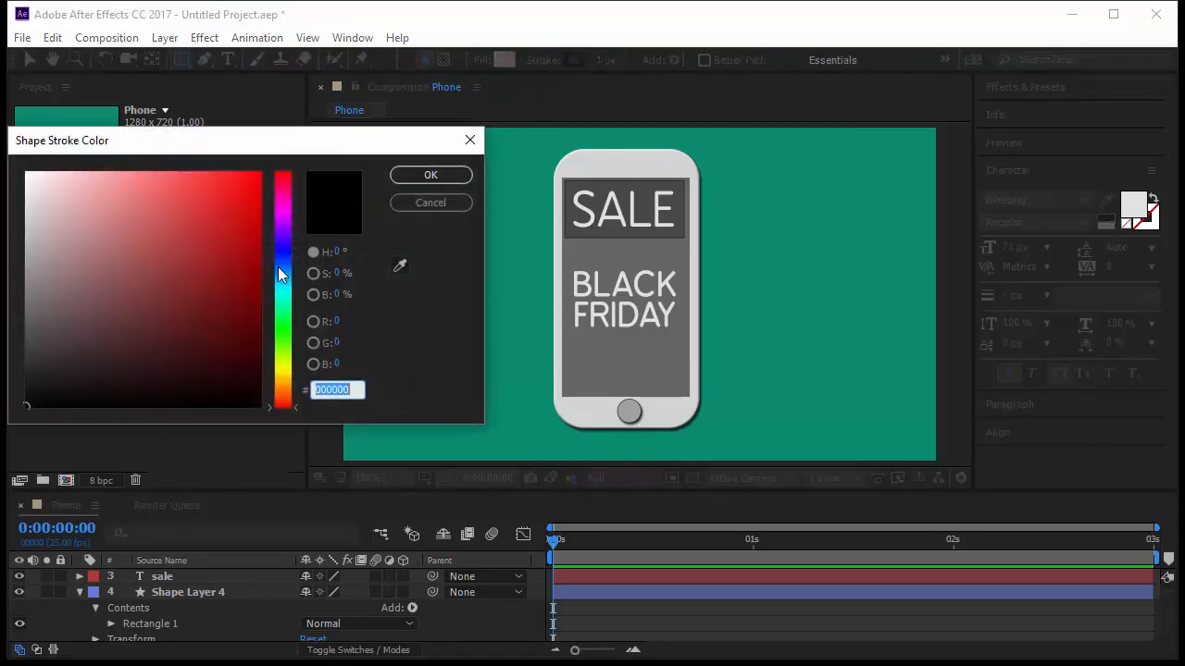
left_click_drag(283, 272, 289, 389)
left_click_drag(241, 307, 274, 158)
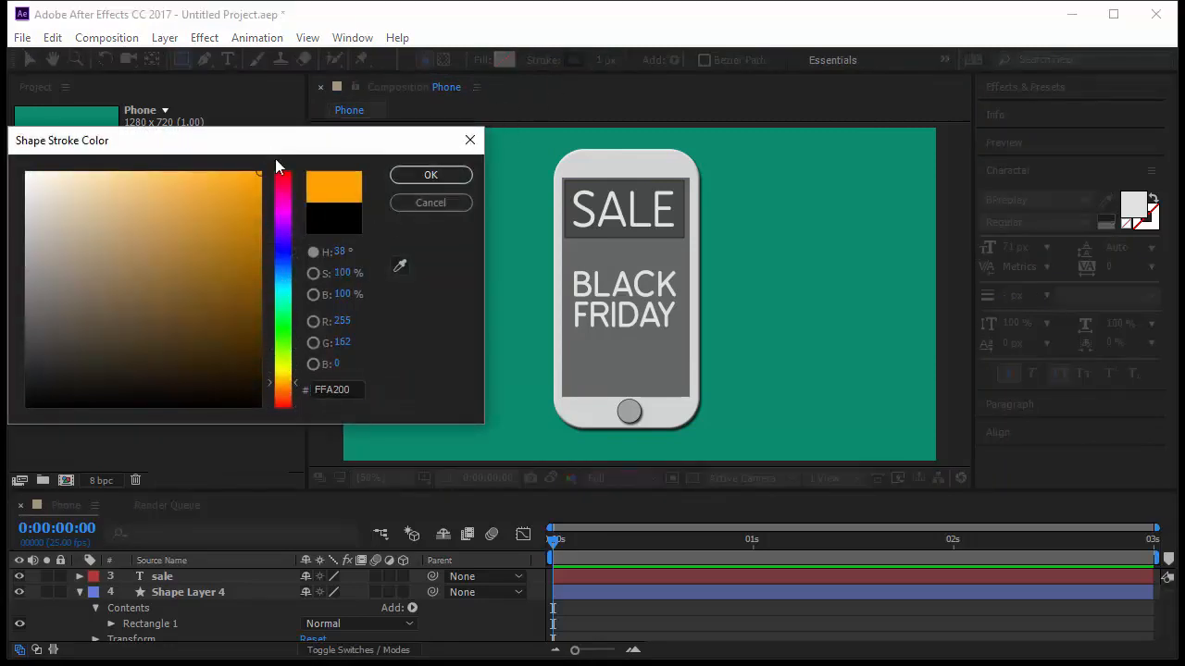
left_click(431, 175)
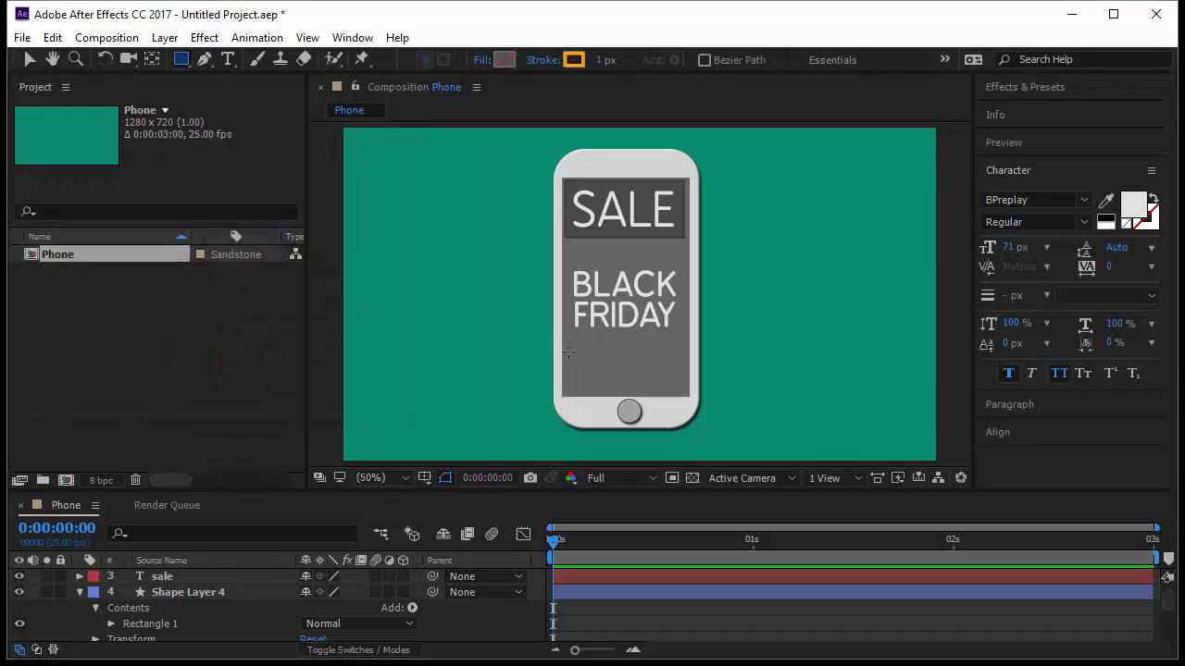
Draw a wide, low rectangle below the FRIDAY text on the phone screen and set its stroke width to 2 px.
left_click_drag(569, 352, 682, 380)
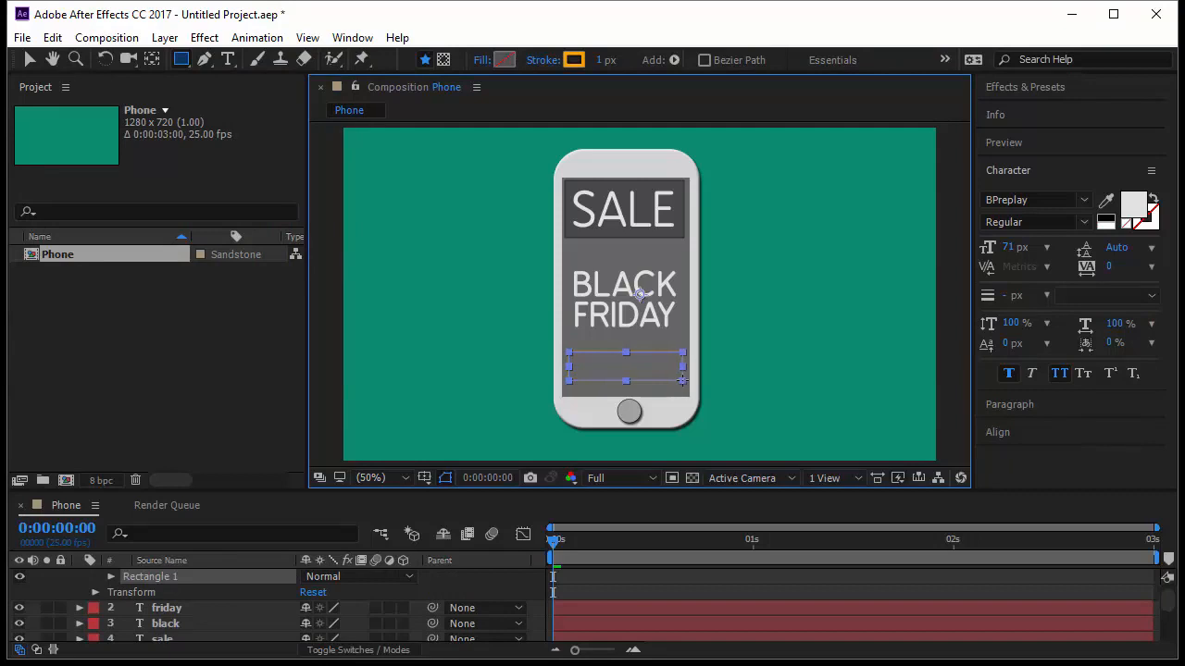
left_click(605, 60)
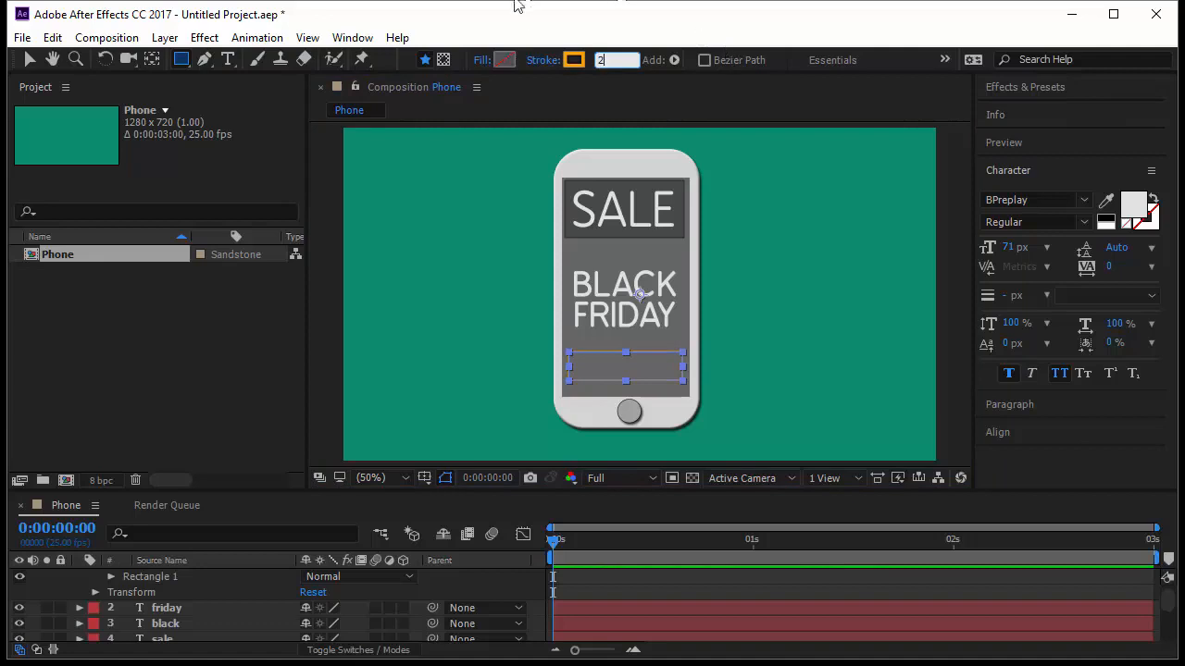
left_click(630, 102)
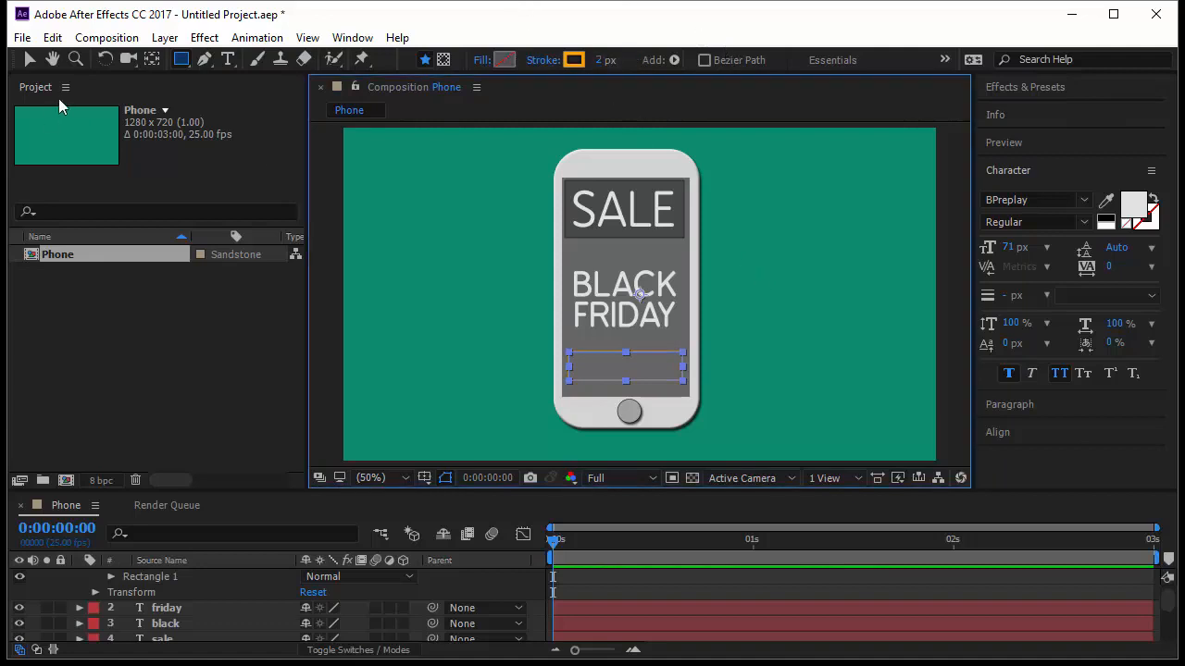
Increase the orange rectangle's stroke width to 5 px and deselect it.
key("v")
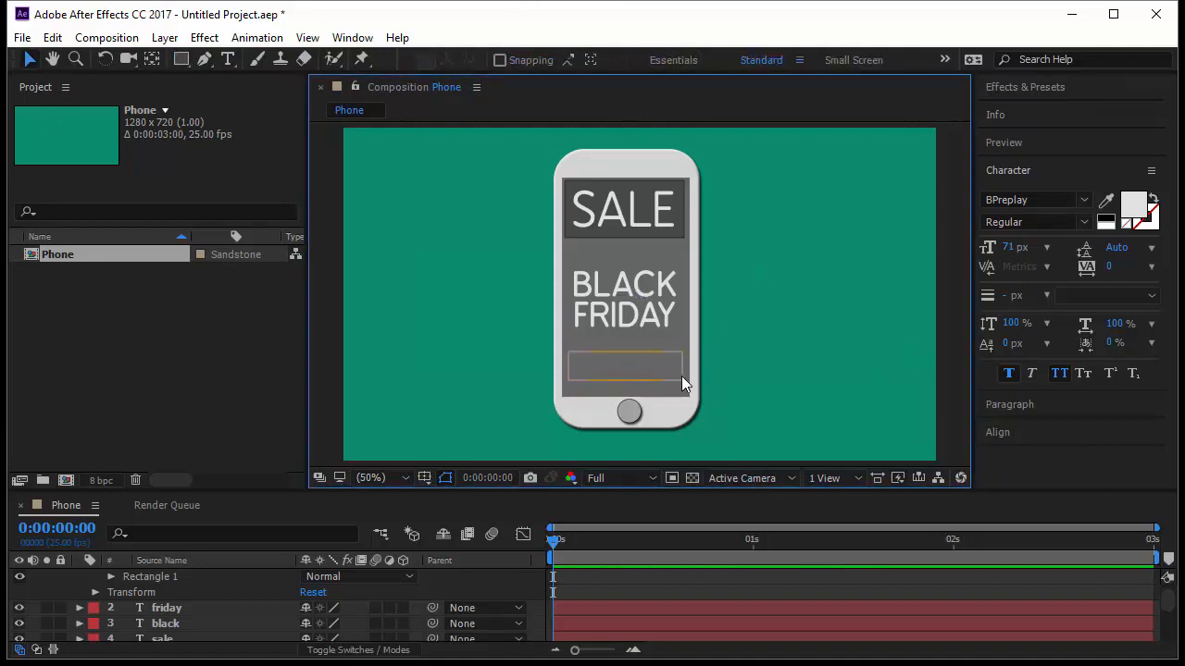
left_click(635, 375)
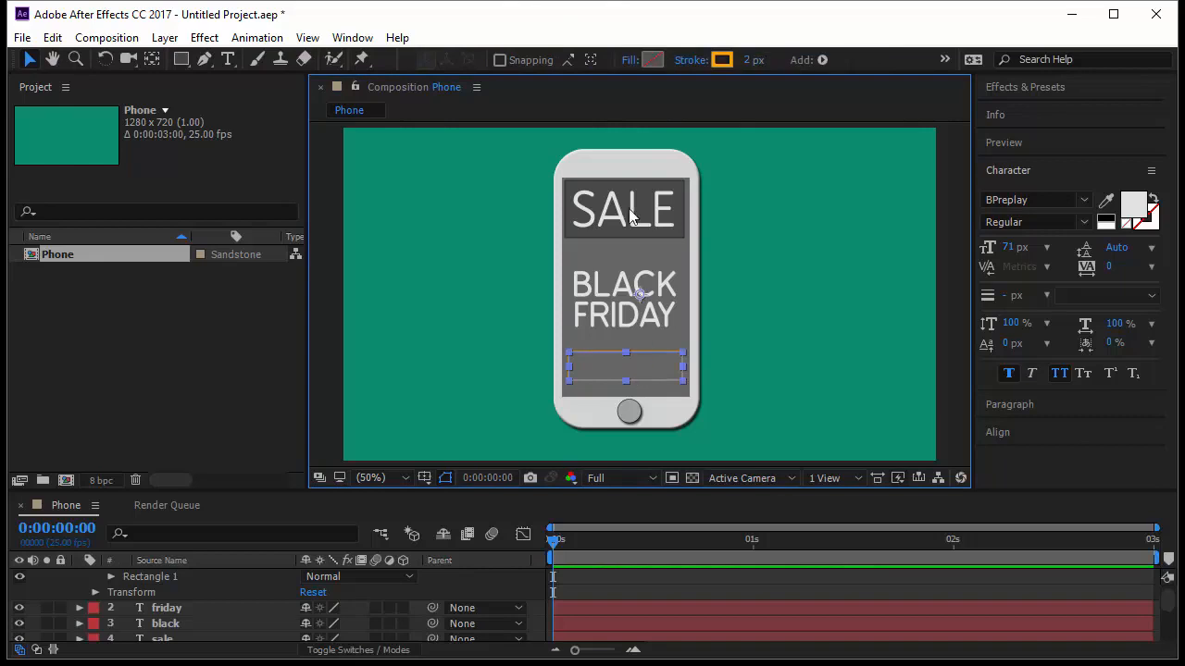
left_click(751, 61)
type("5")
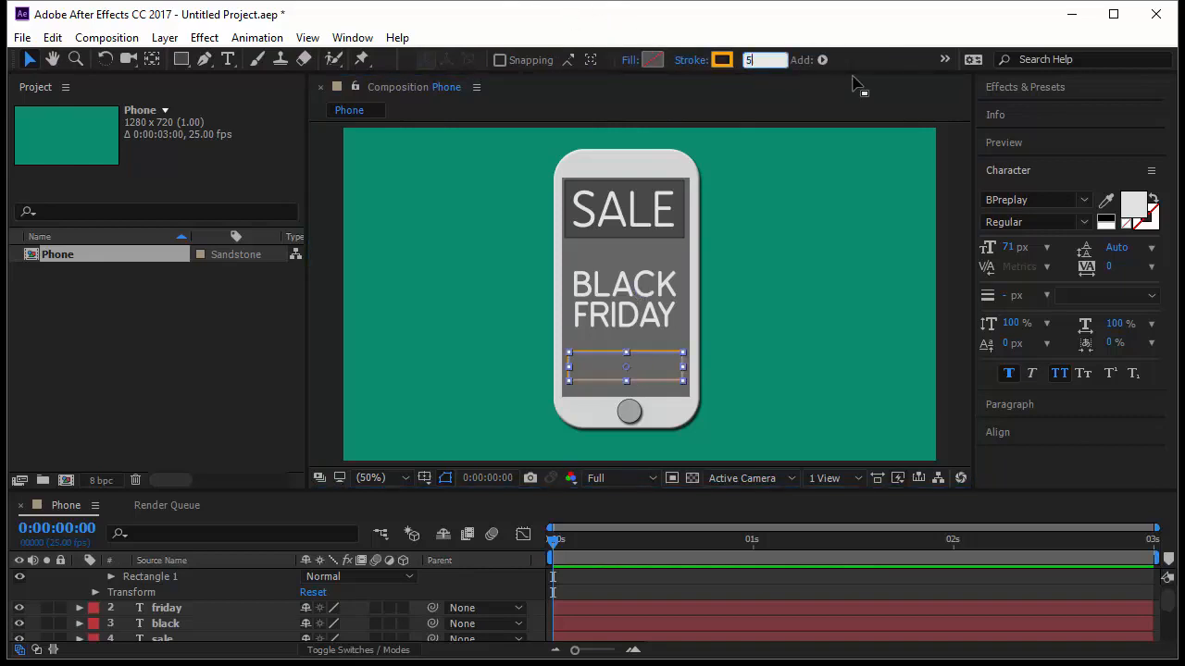
key("Return")
left_click(805, 331)
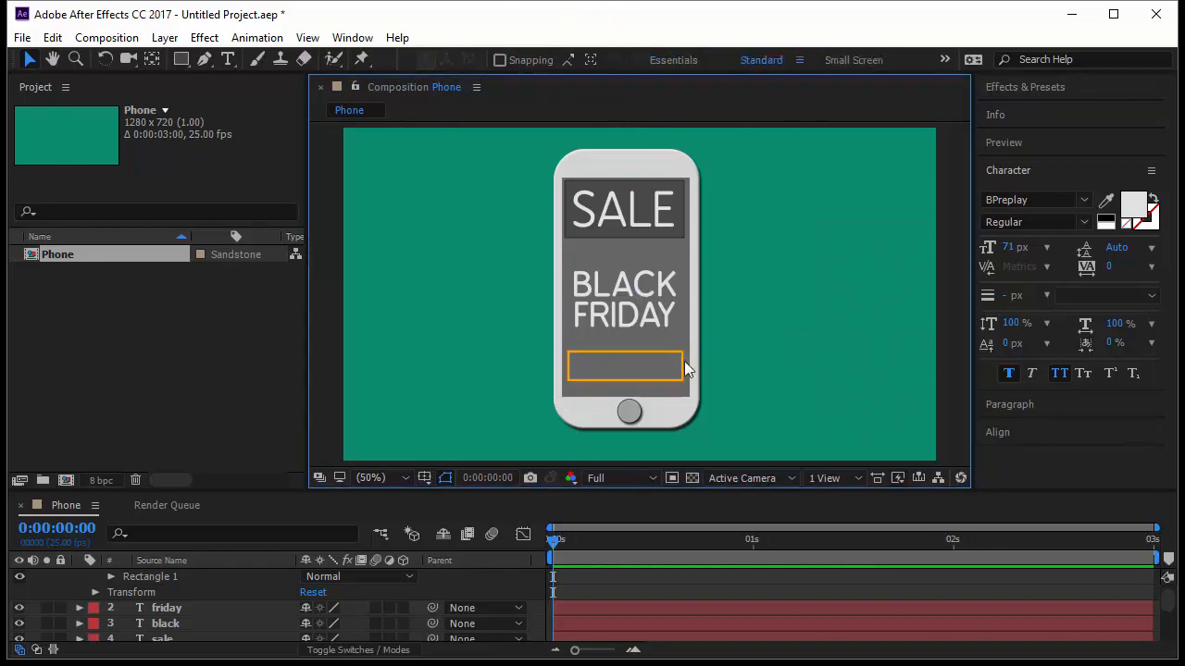
Draw a second, slightly smaller rectangle just inside the orange frame above the home button.
left_click(74, 57)
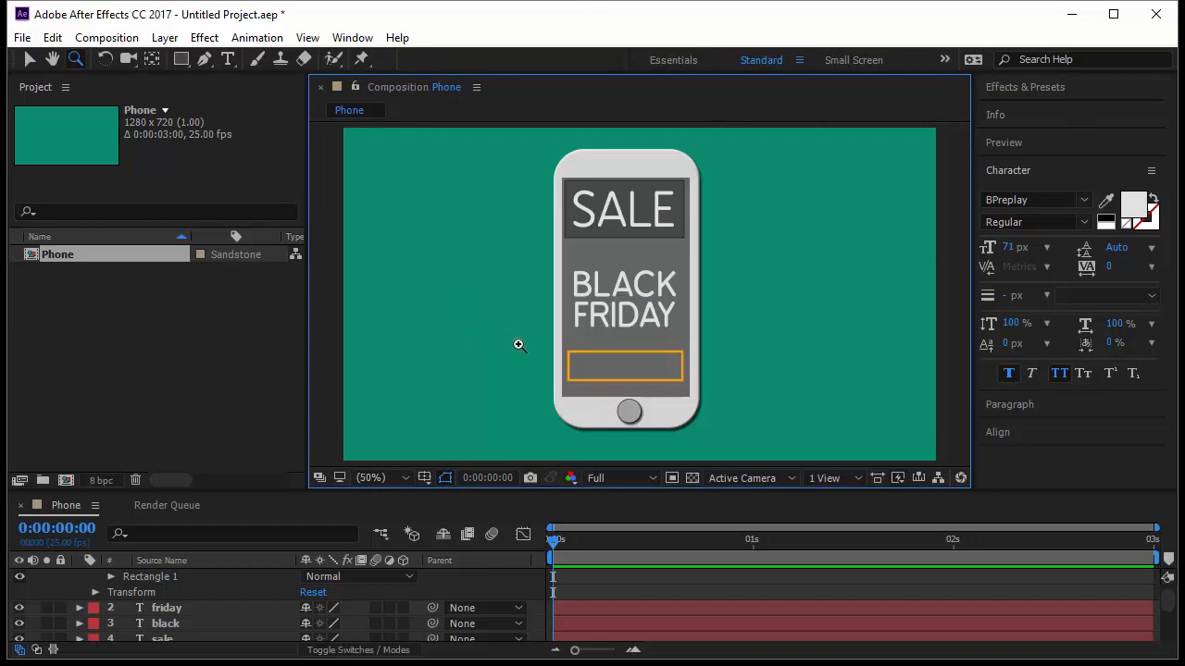
left_click_drag(524, 315, 726, 444)
left_click(29, 60)
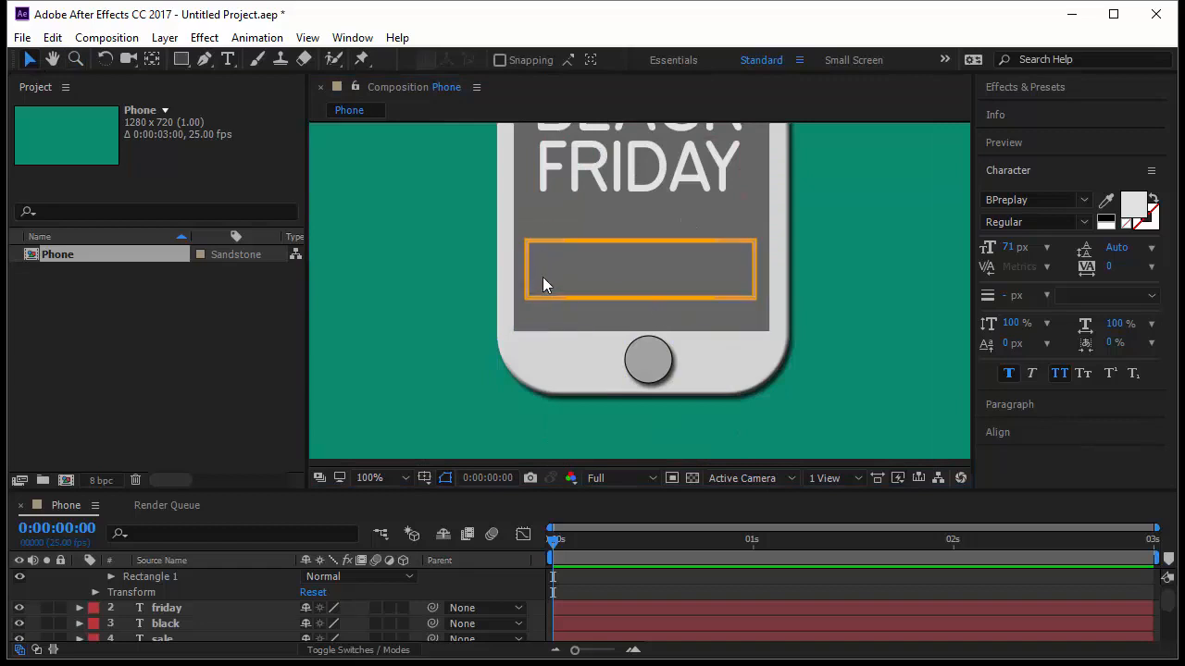
left_click(181, 58)
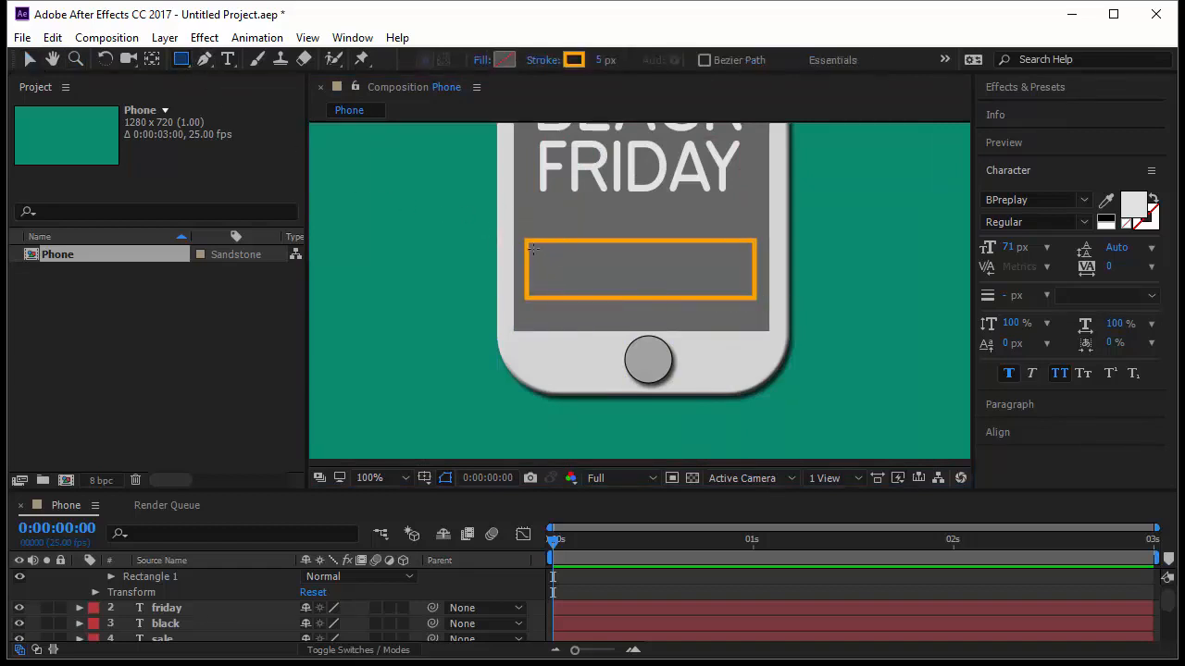
mouse_move(534, 248)
left_mouse_down()
mouse_move(546, 270)
mouse_move(743, 290)
left_mouse_up()
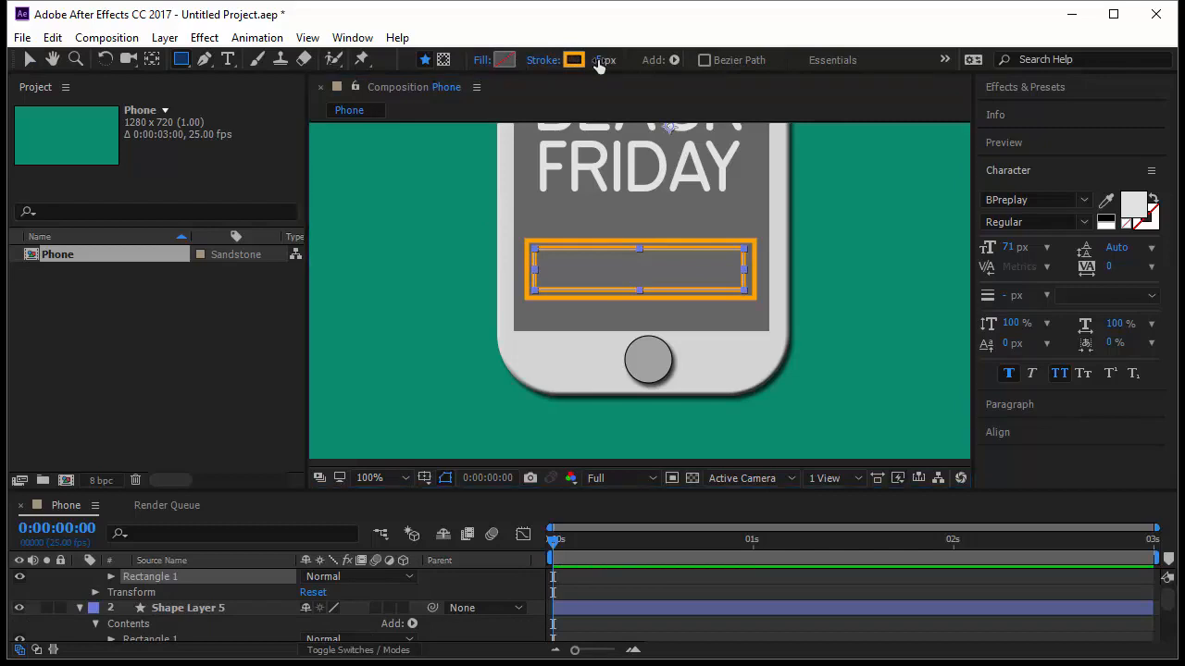
Set the inner rectangle's stroke width to 0 px and give it a solid color fill.
left_click(604, 59)
type("0")
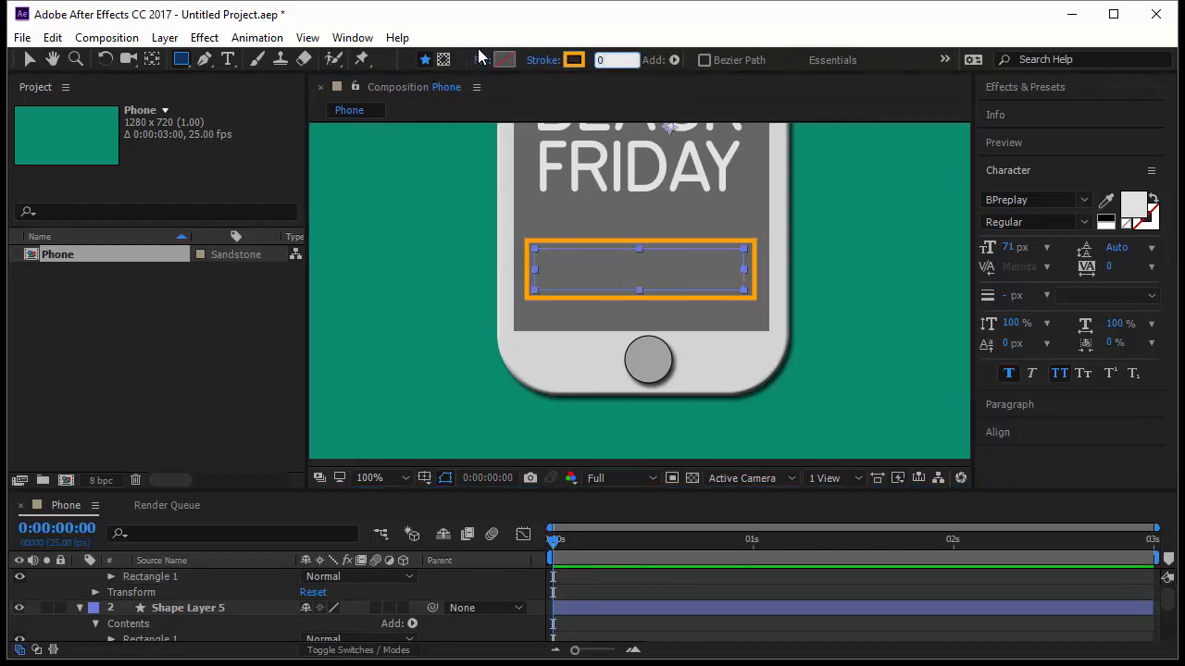
left_click(481, 60)
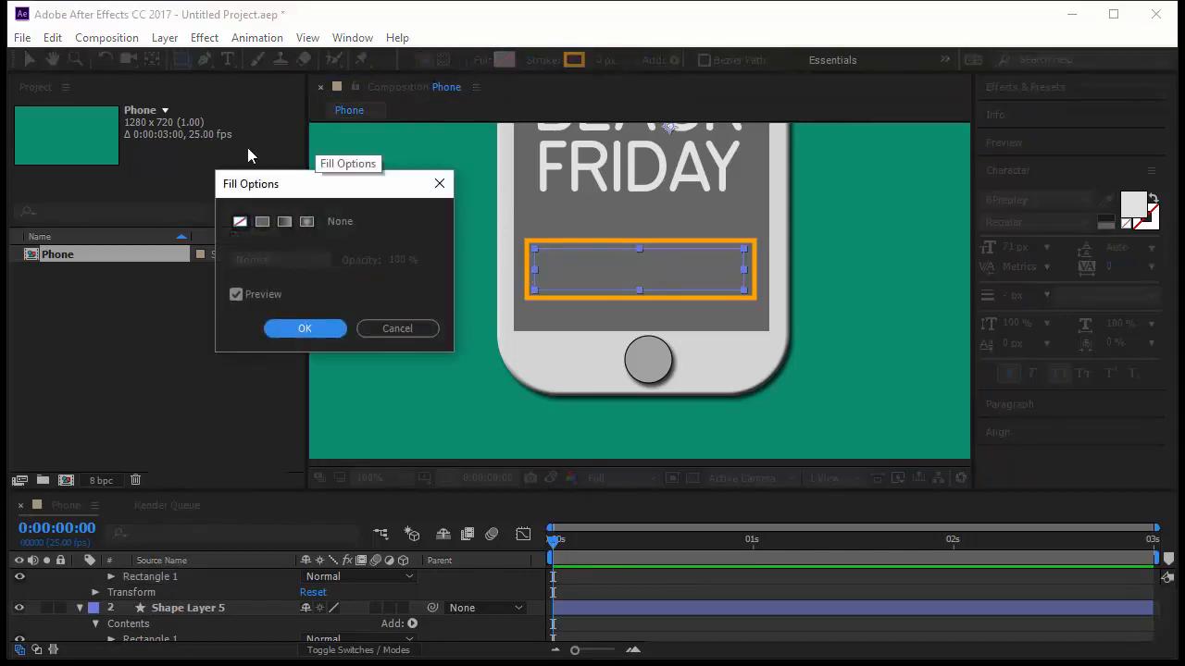
left_click(262, 224)
left_click(304, 329)
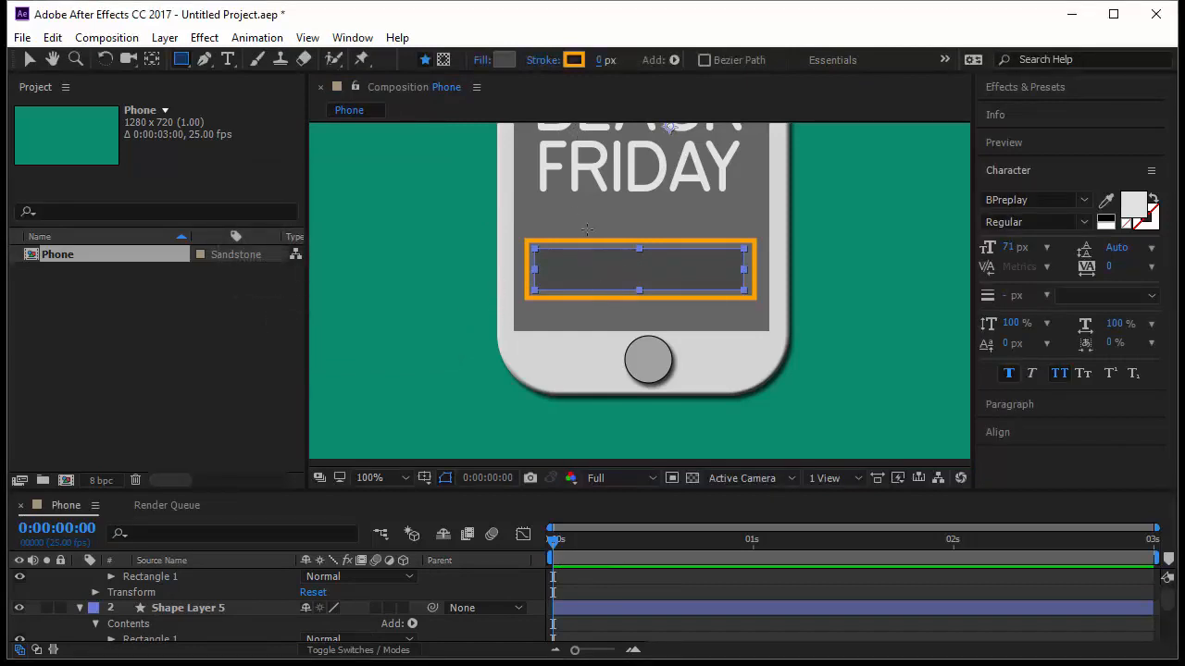
Change the inner rectangle's fill to orange D9931A, sampled from the surrounding frame.
left_click(501, 60)
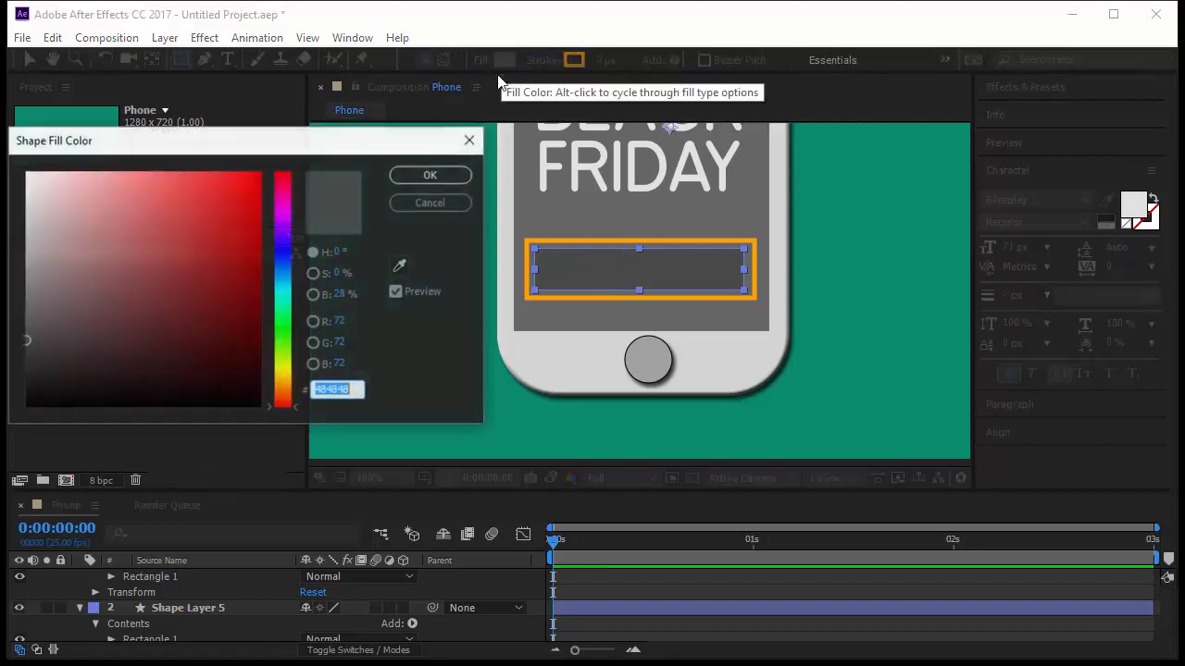
left_click(401, 264)
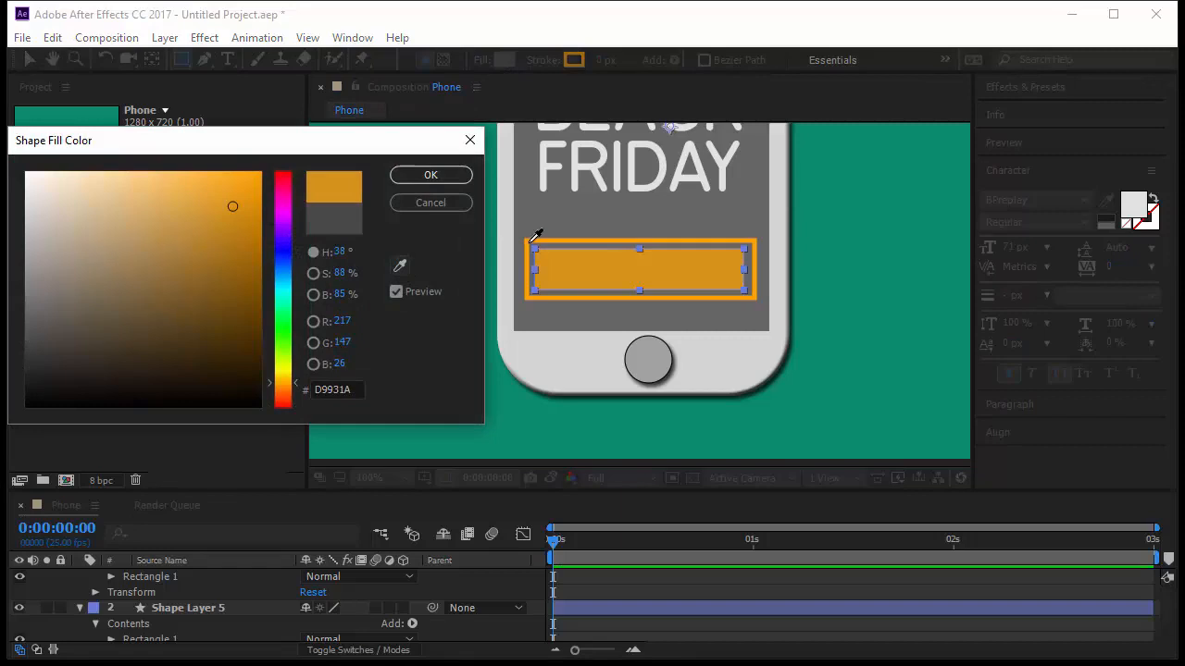
left_click(532, 240)
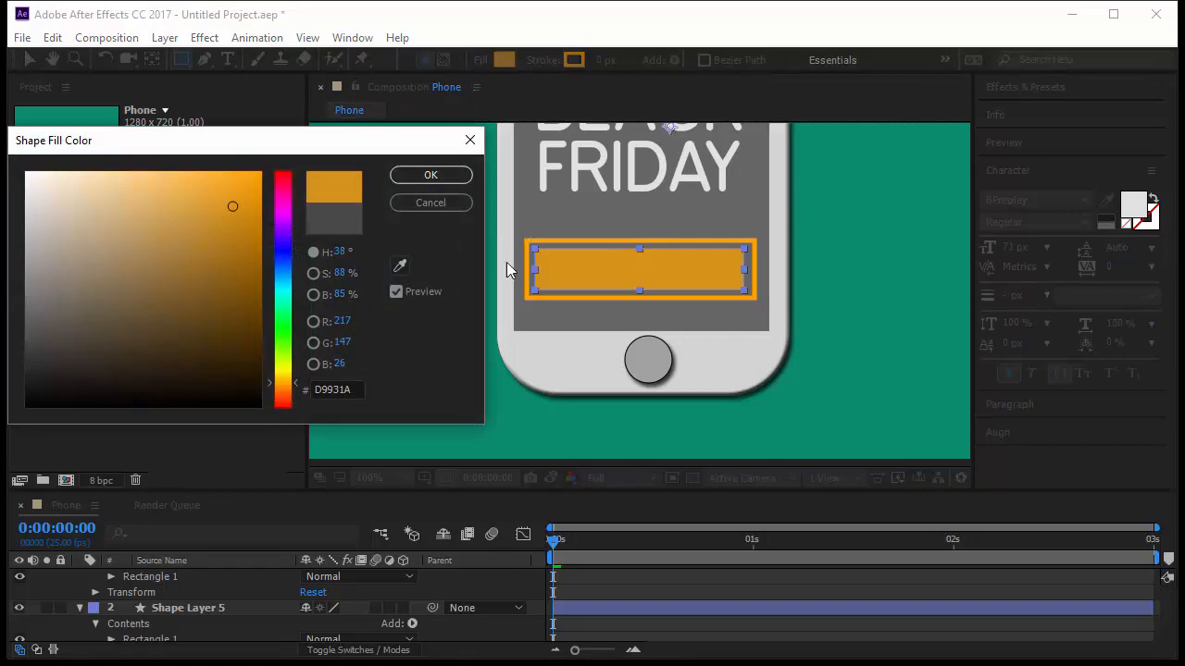
left_click(442, 177)
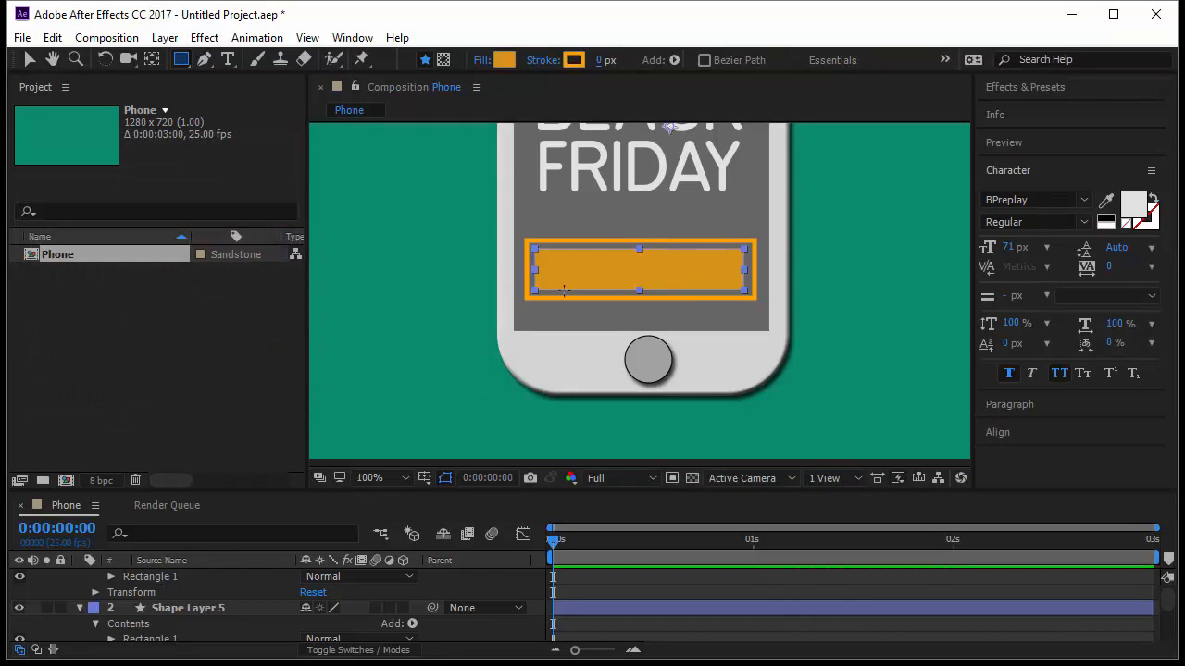
Select the orange frame and its filled inner rectangle together and move them slightly up toward the FRIDAY text.
left_click(28, 58)
left_click(745, 261)
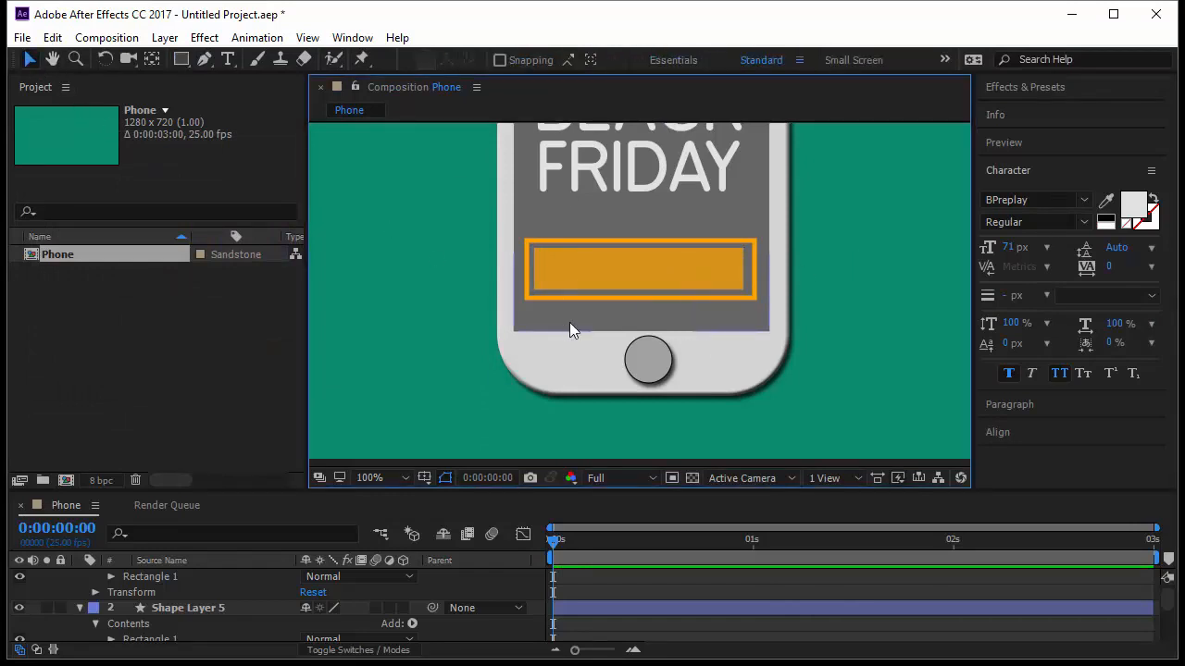
left_click(676, 270)
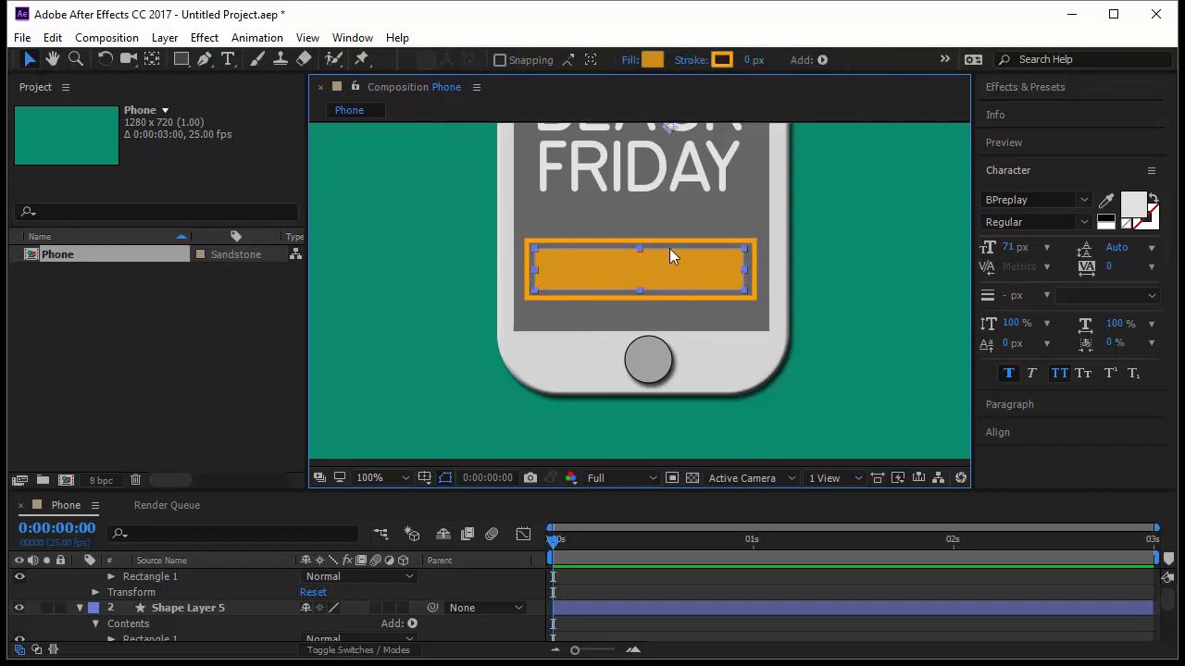
left_click(669, 245)
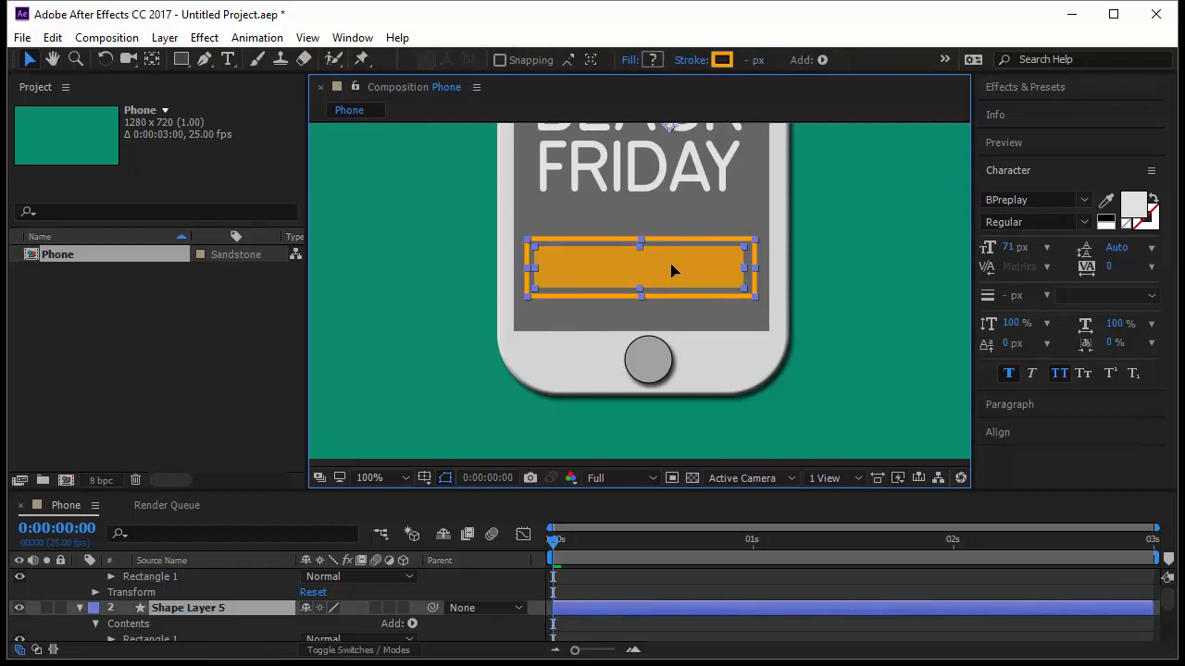
left_click_drag(671, 267, 673, 254)
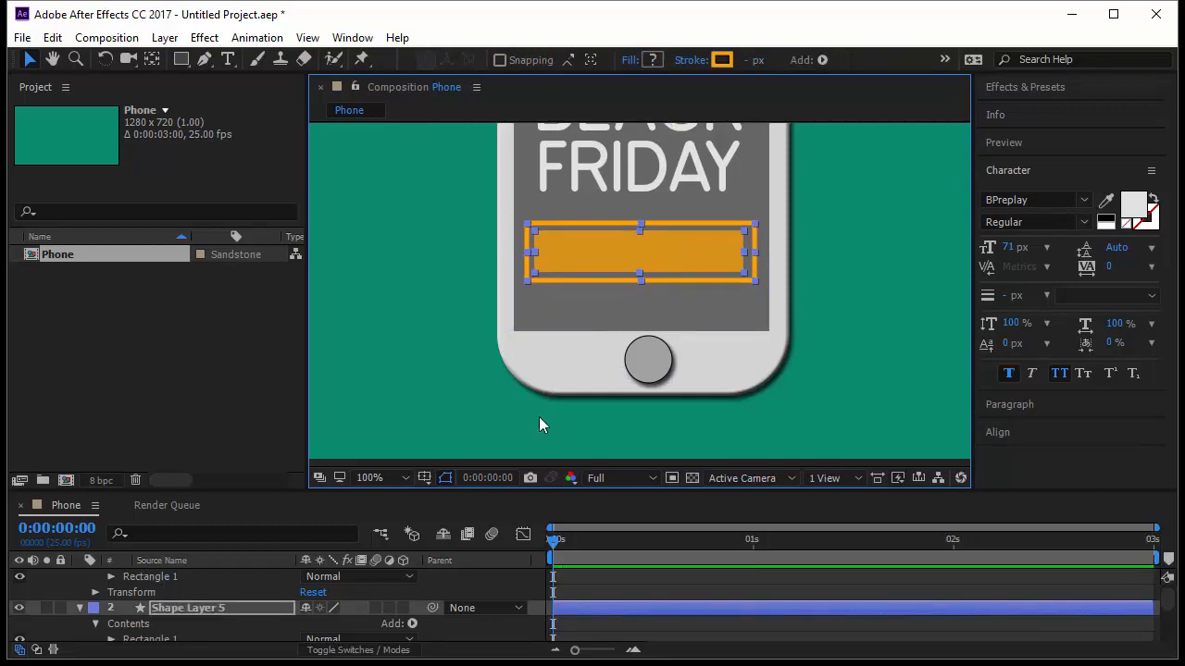
Move the BLACK FRIDAY text slightly up, away from the orange bar, and deselect it.
left_click(375, 478)
left_click(417, 164)
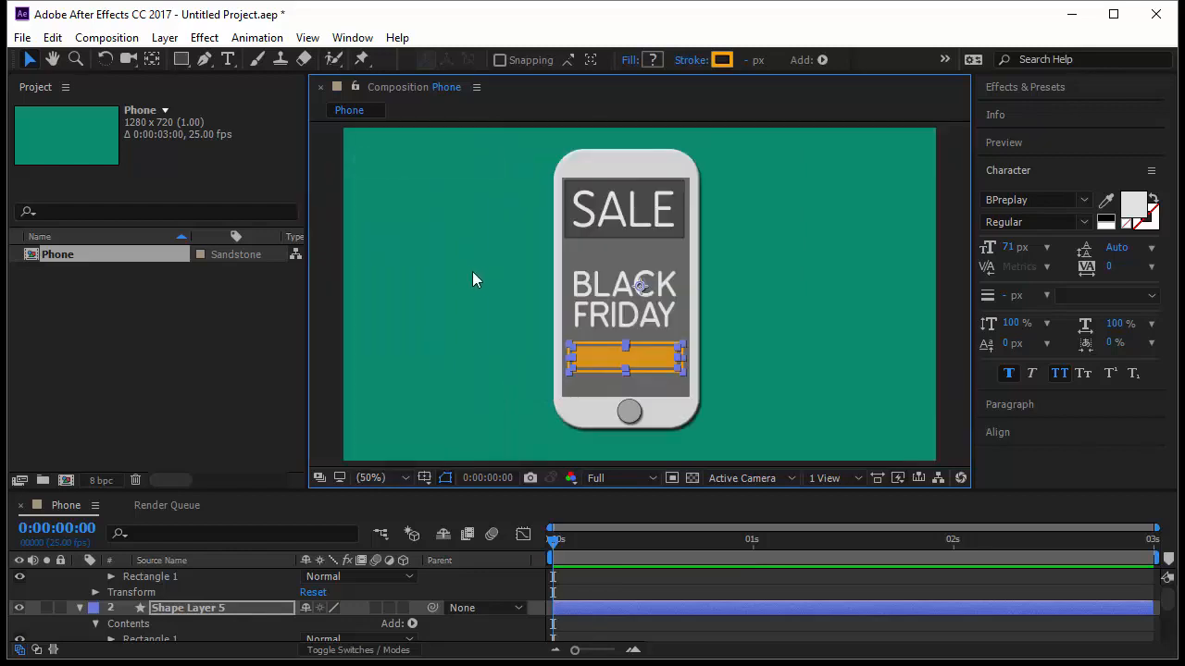
left_click(636, 297)
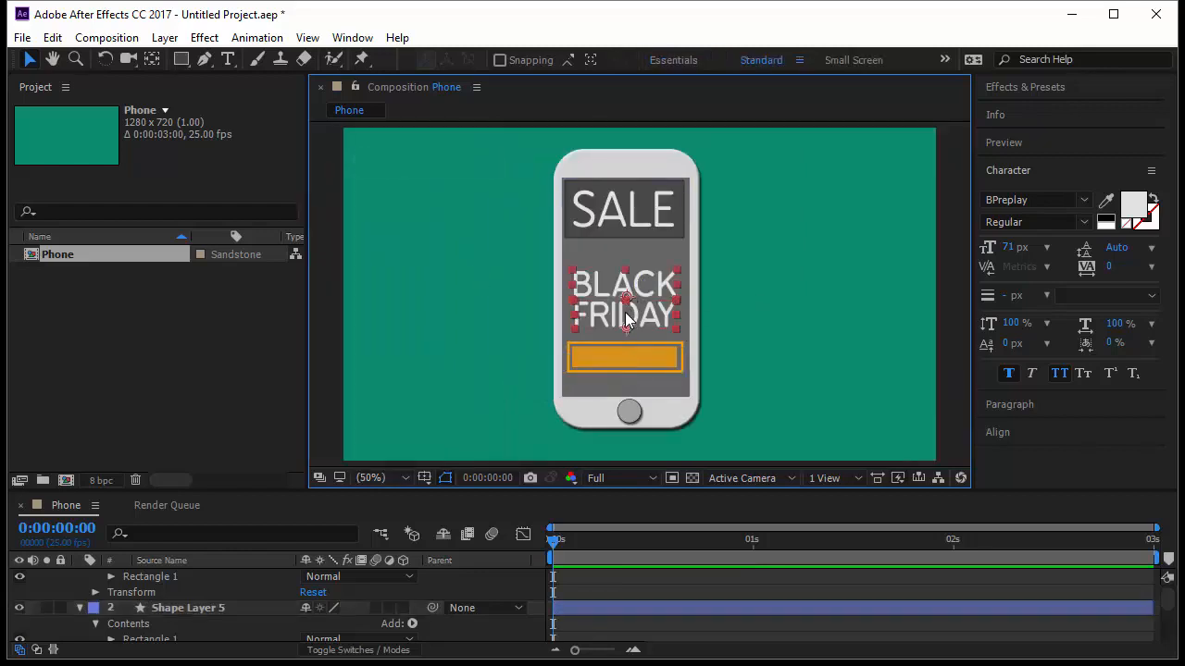
left_click_drag(640, 314, 639, 308)
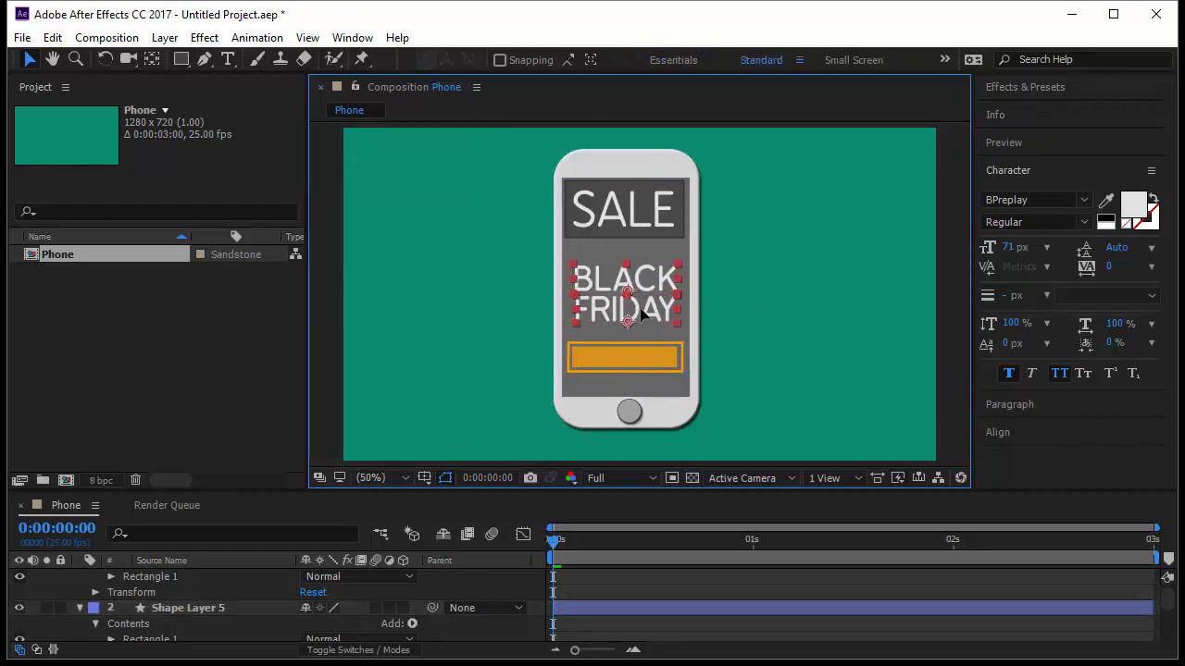
left_click(708, 347)
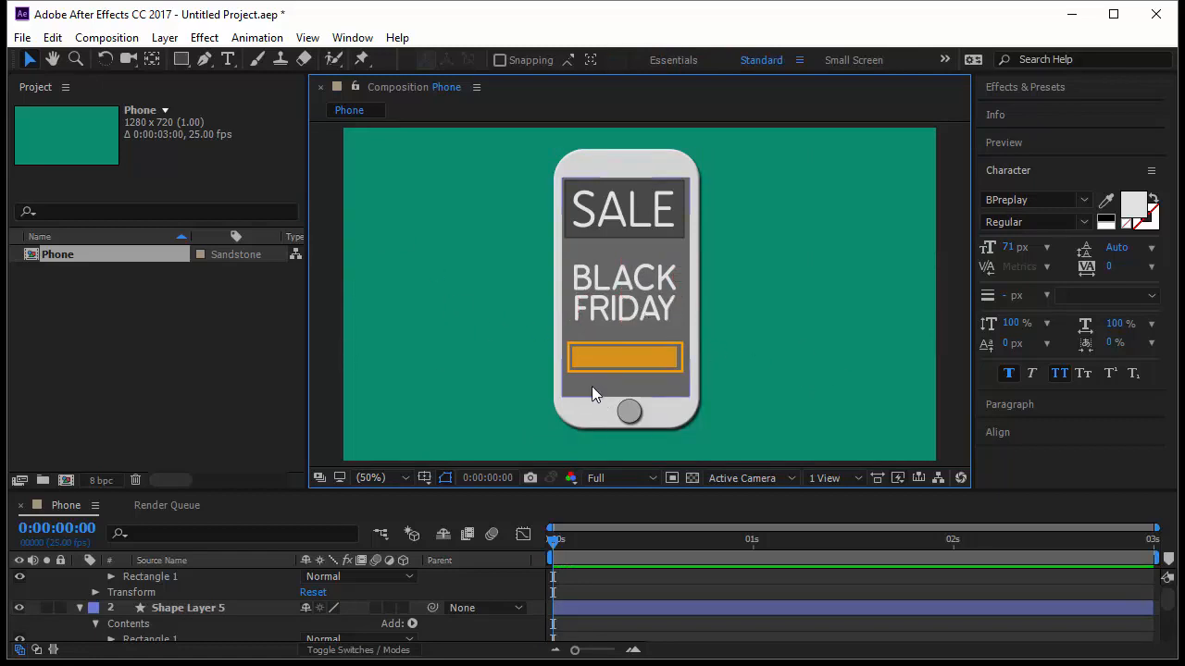
Add a text layer reading "LOADING..." near the orange bar on the lower phone screen.
left_click(227, 58)
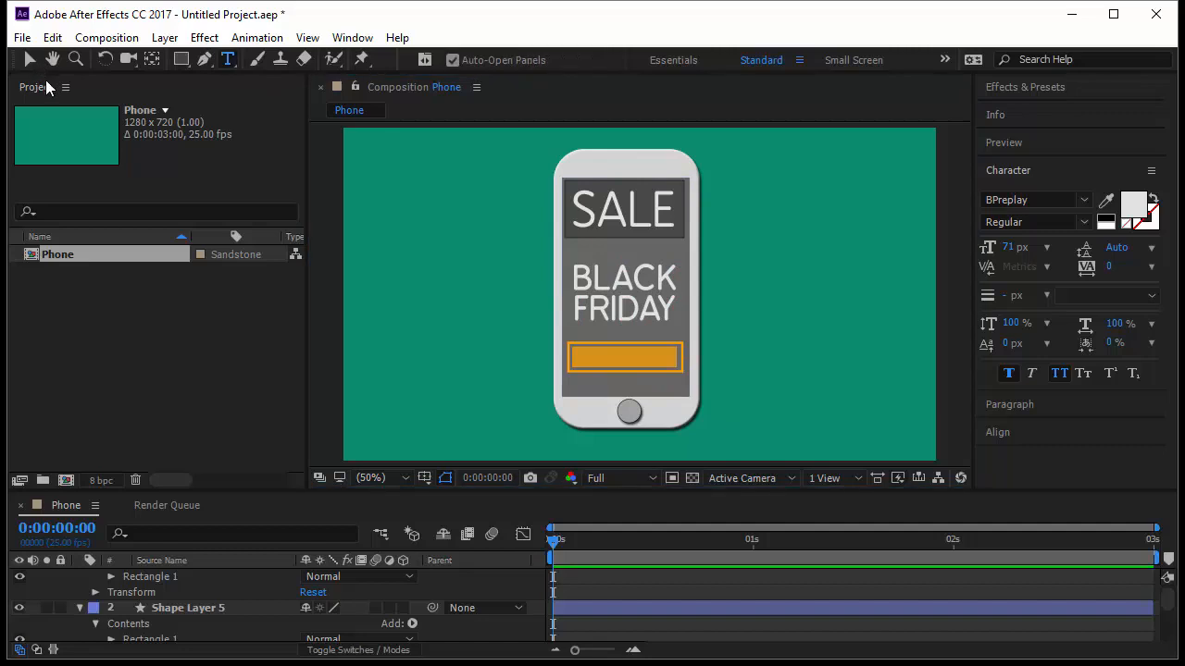
left_click(75, 59)
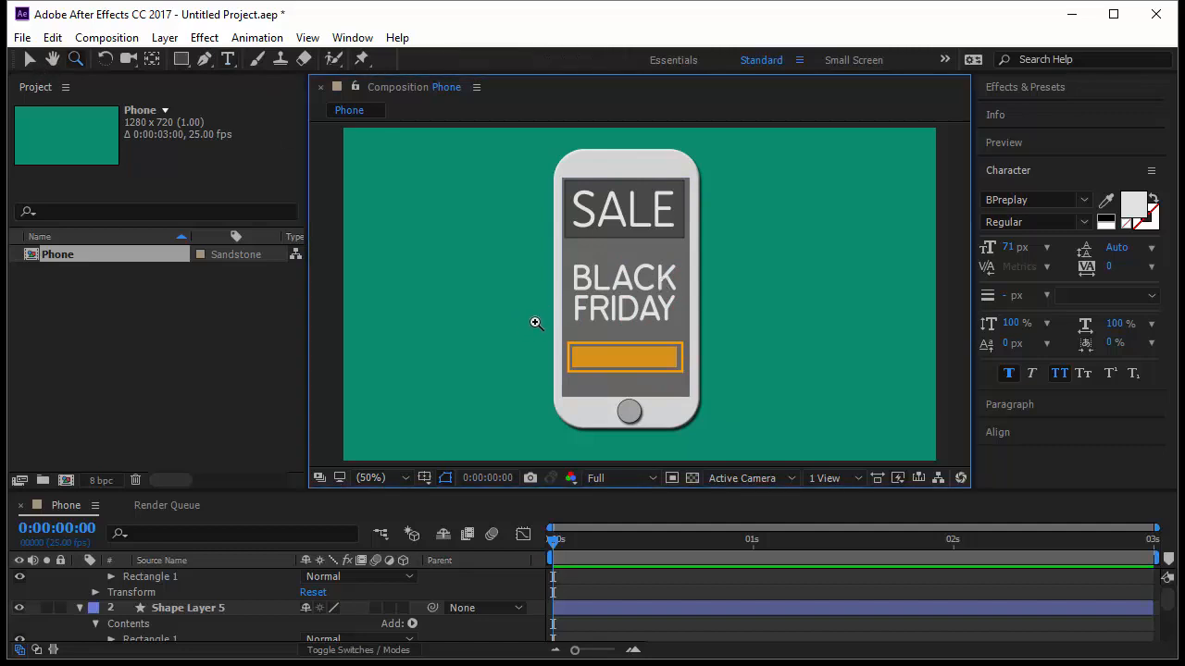
left_click_drag(535, 323, 726, 446)
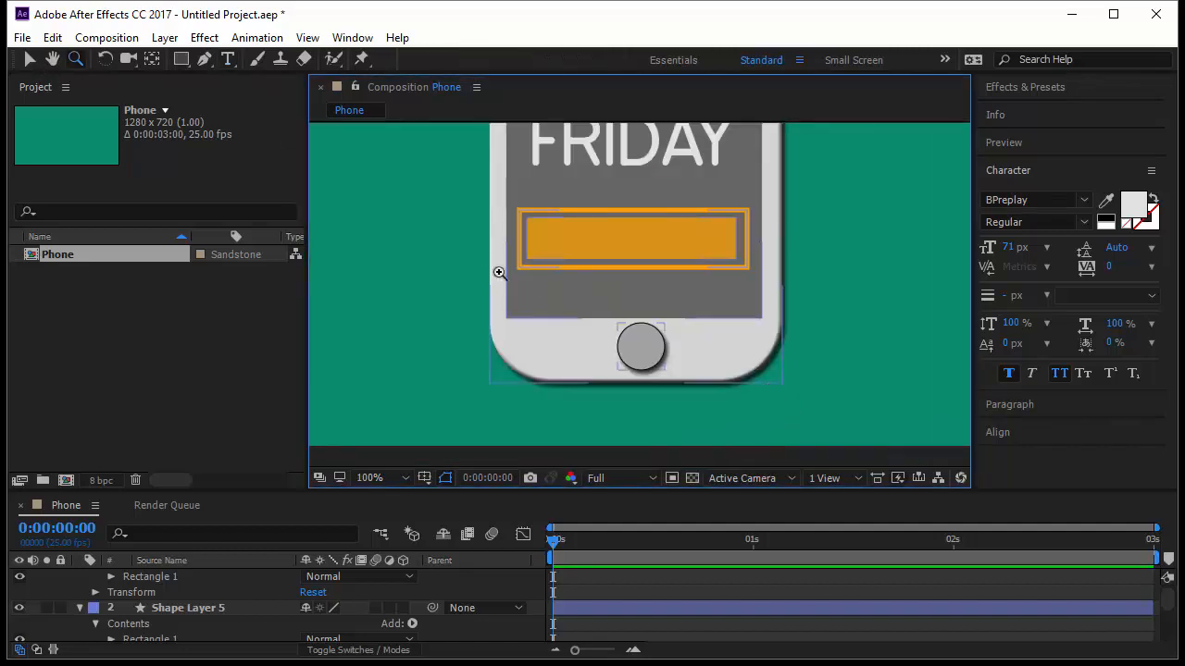
left_click(227, 58)
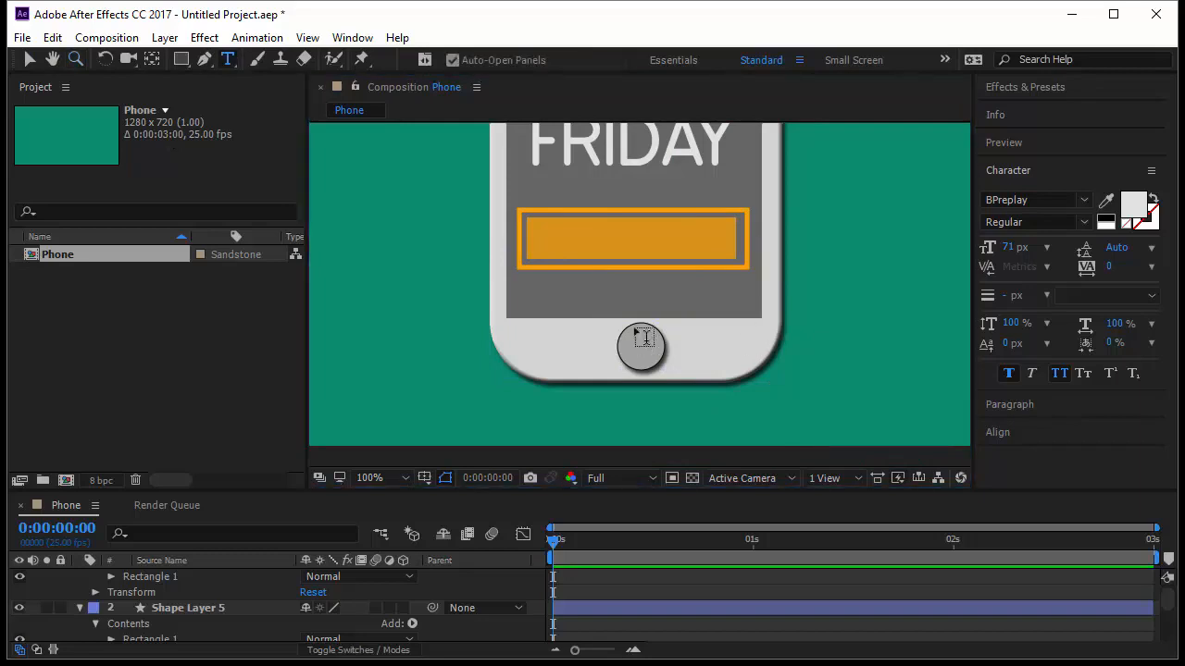
left_click(544, 298)
type("LOADING")
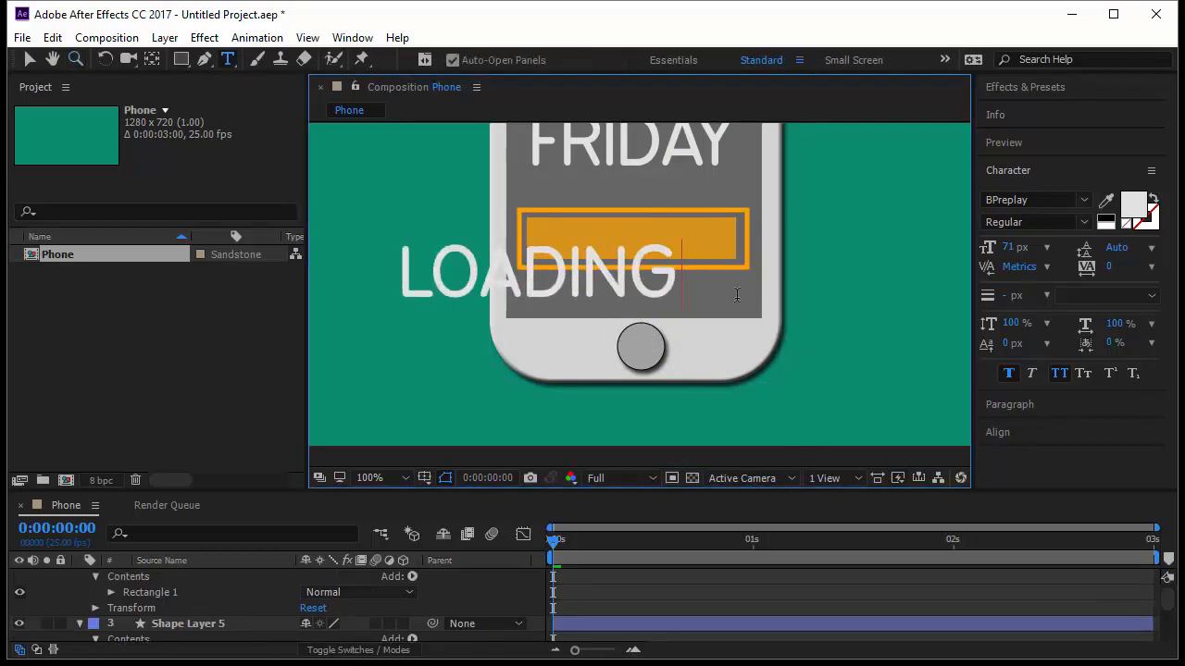
type("...")
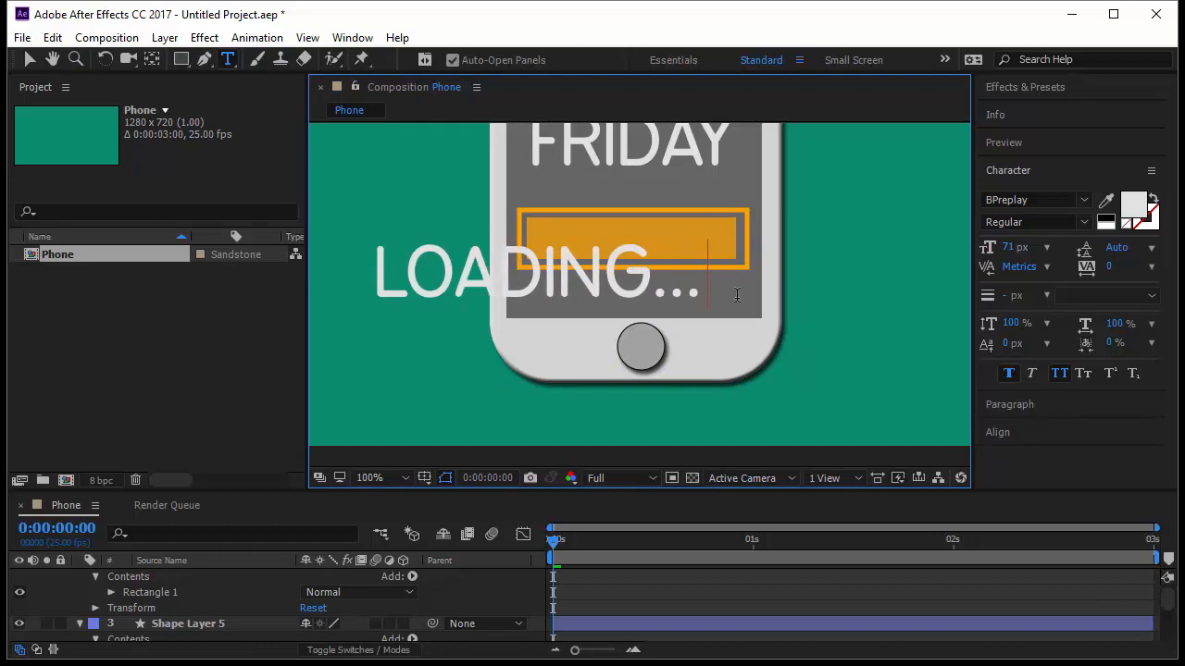
Reduce the LOADING... text to 25 px and center it between the orange bar and the home button.
left_click(29, 59)
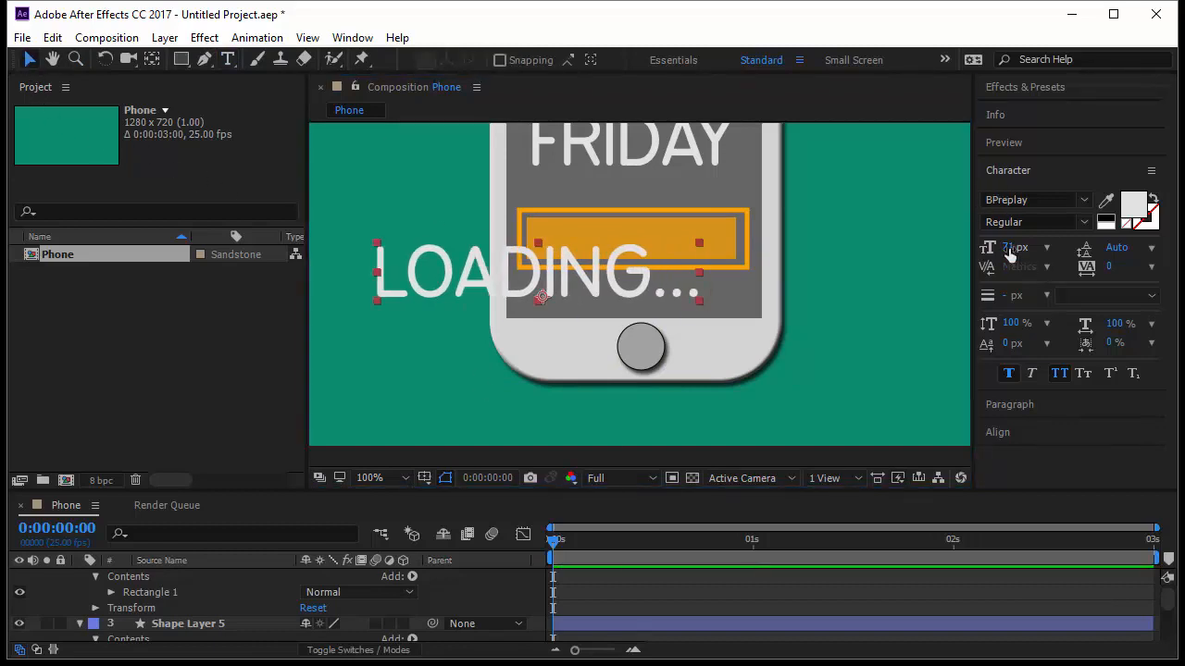
left_click_drag(1014, 248, 979, 265)
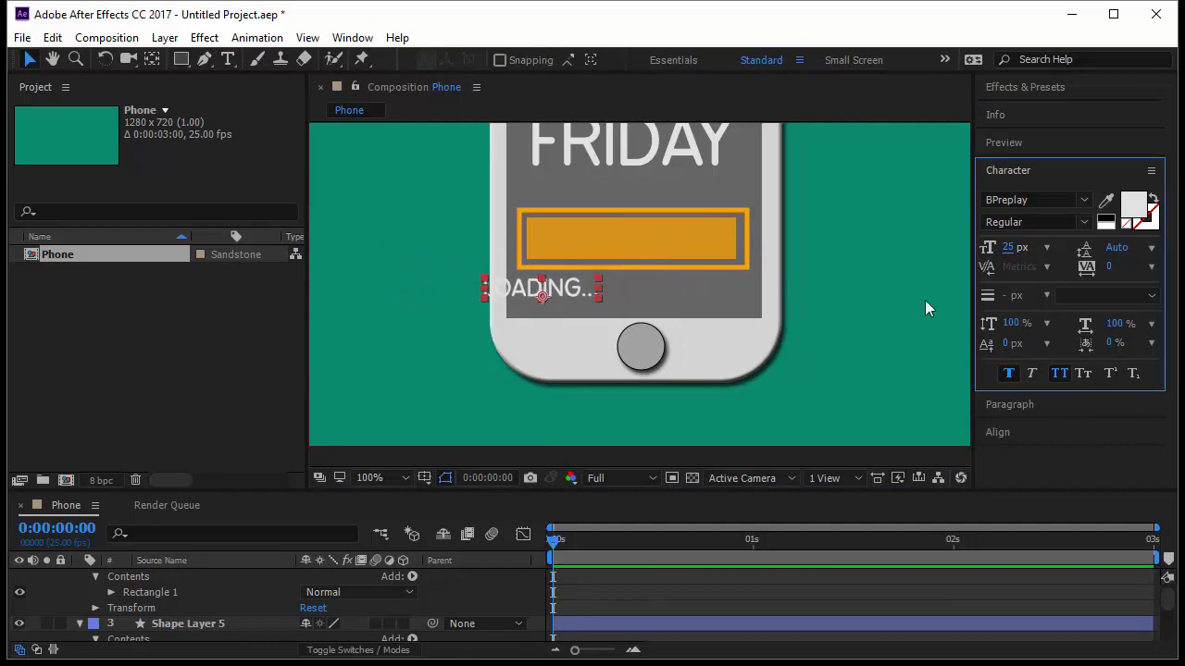
left_click_drag(573, 299, 636, 298)
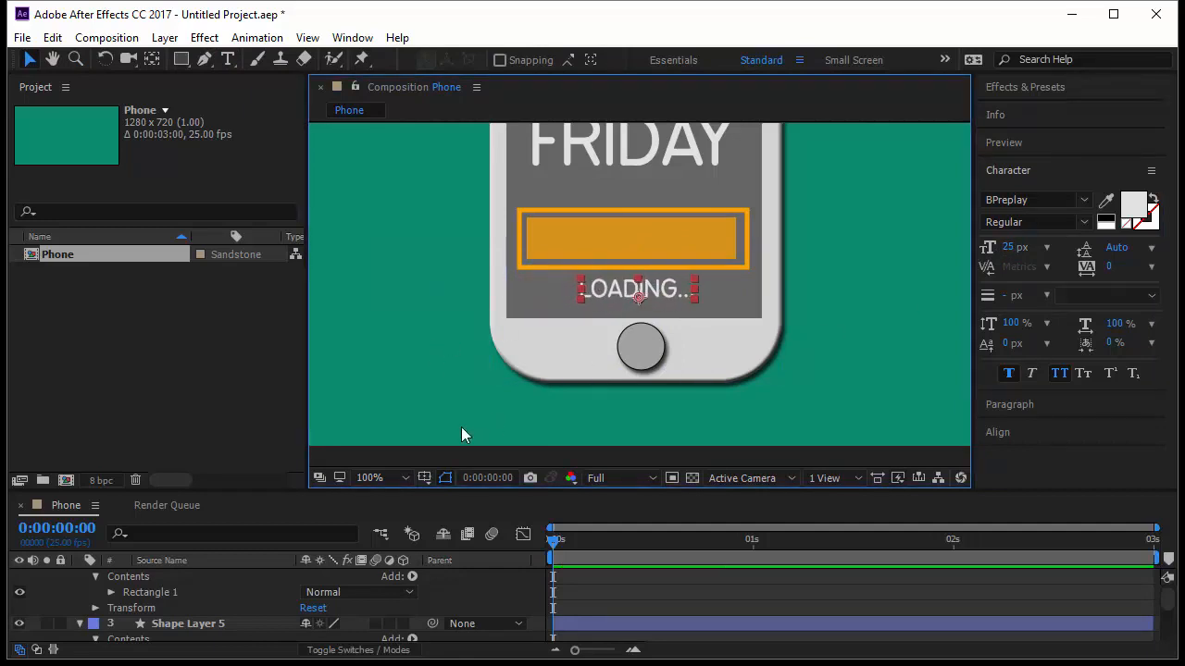
Draw a small, flat rounded rectangle as the speaker slot on the phone's bezel above the SALE banner.
left_click(388, 477)
left_click(444, 174)
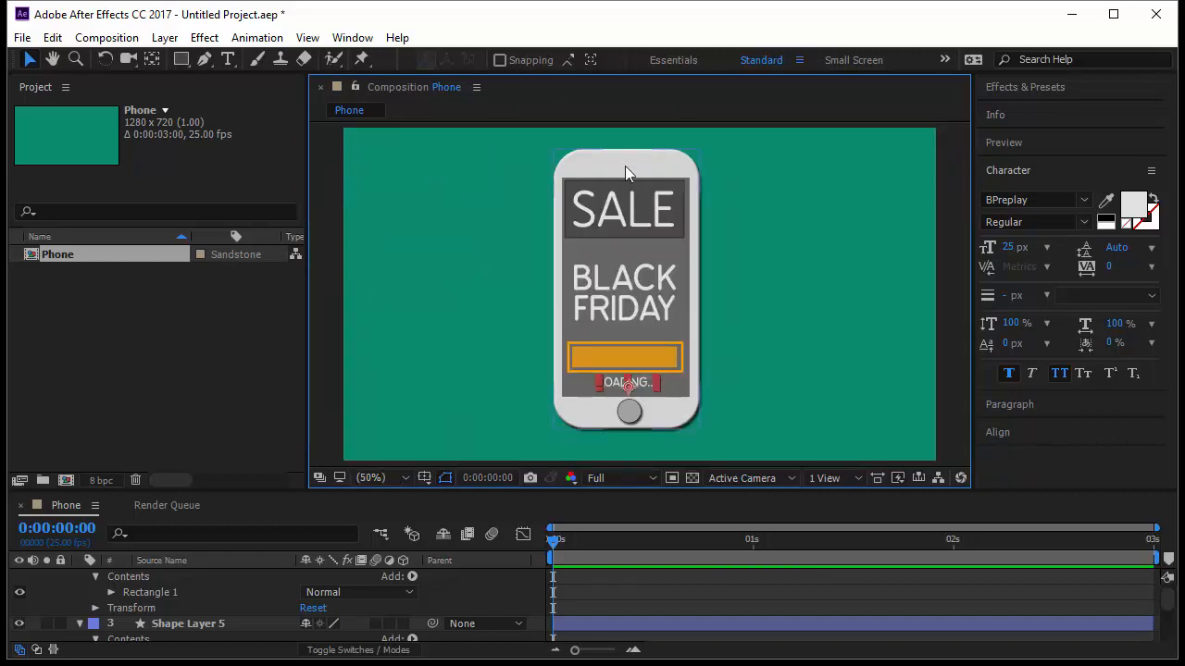
left_click(76, 59)
left_click_drag(528, 139, 750, 254)
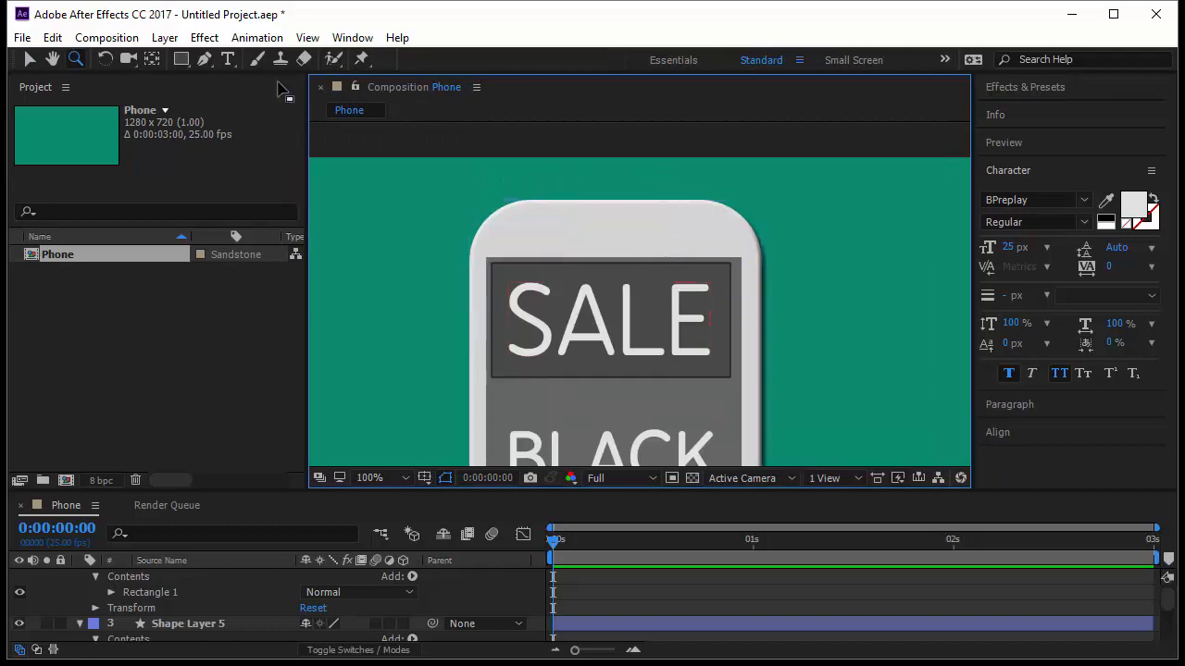
left_click(179, 61)
left_click_drag(178, 66, 256, 75)
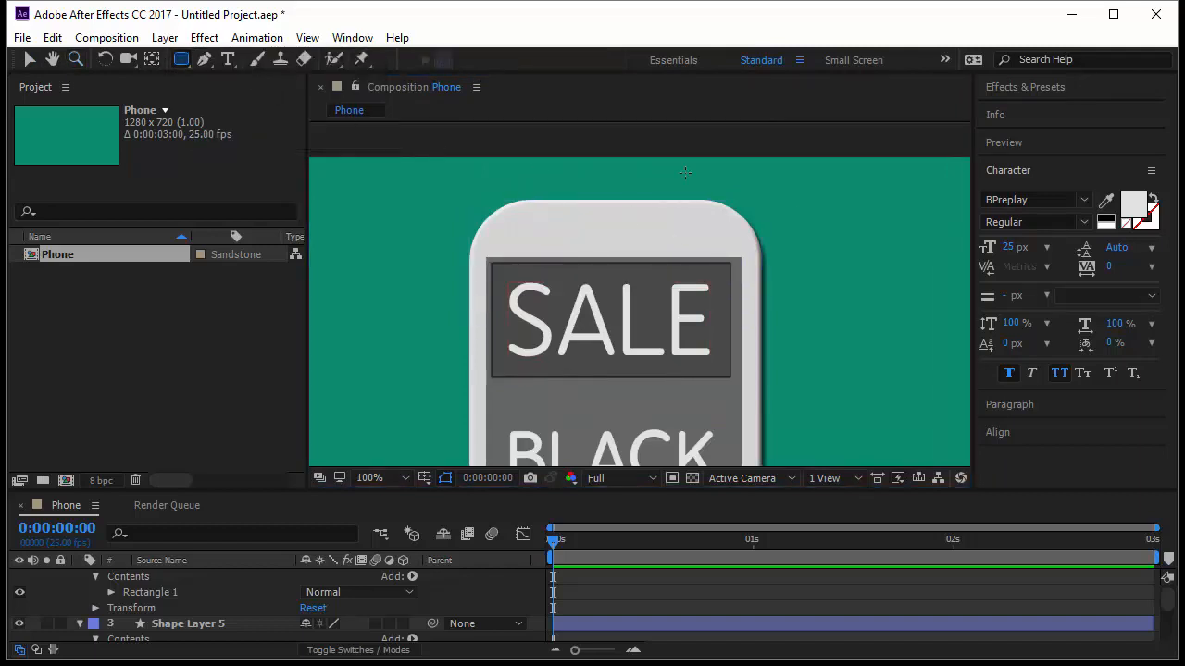
left_click(614, 219)
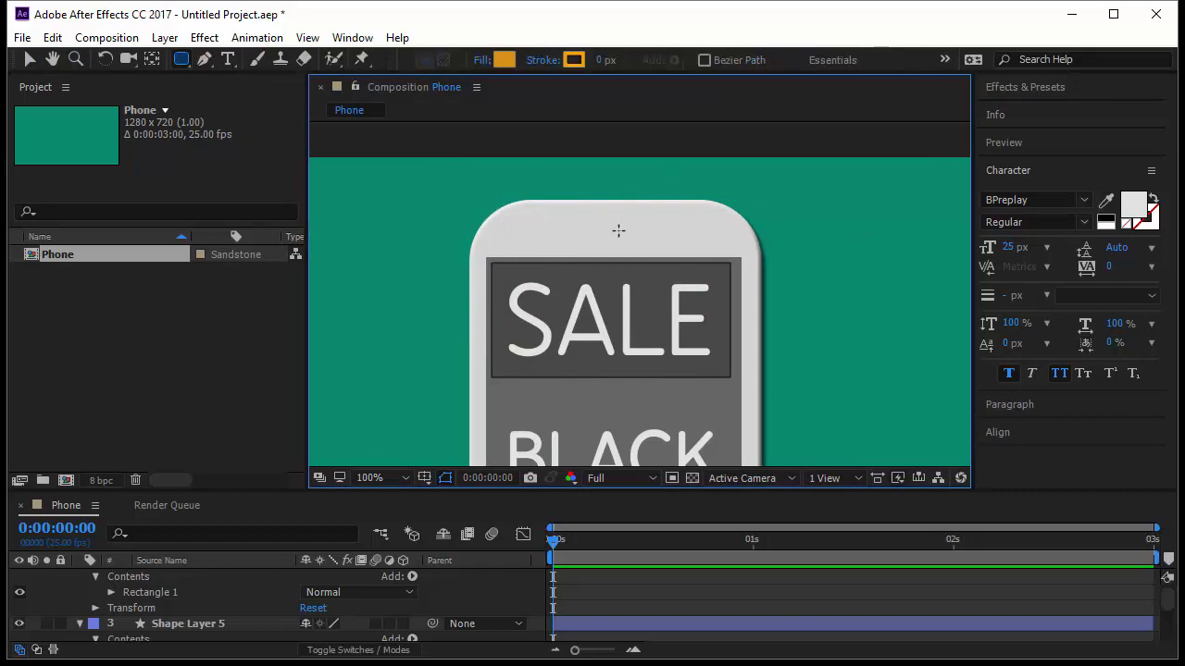
key("F2")
left_click_drag(608, 222, 677, 240)
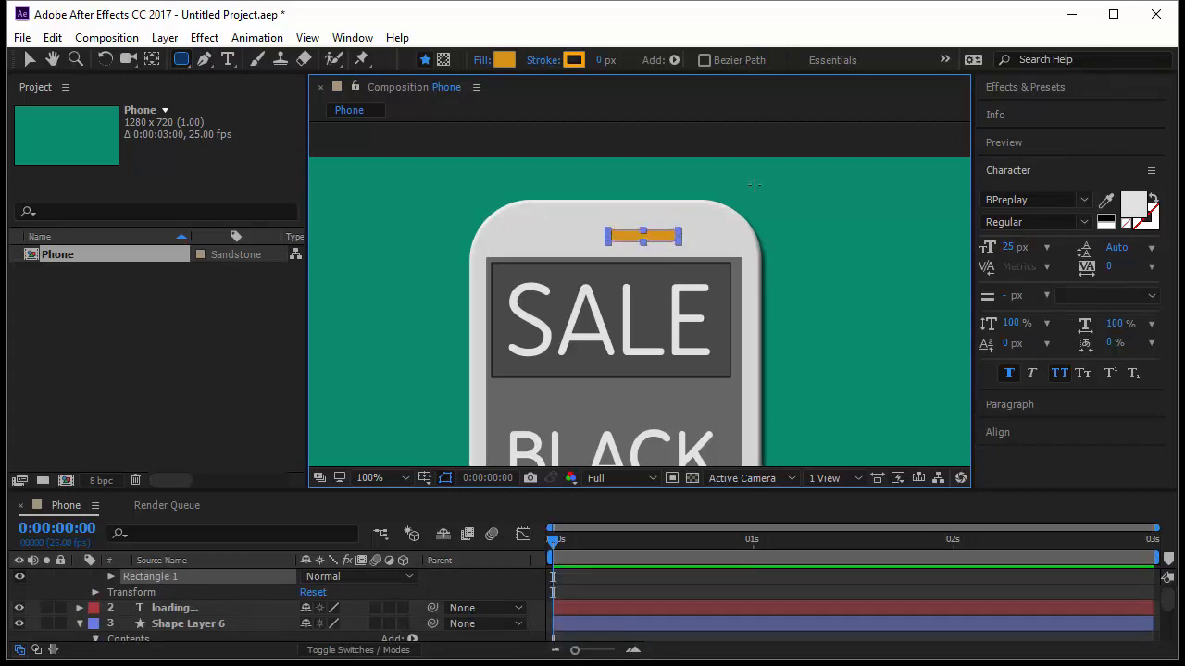
Change the speaker slot's fill to dark gray 393939 and deselect it.
left_click(509, 61)
left_click_drag(109, 249, 20, 356)
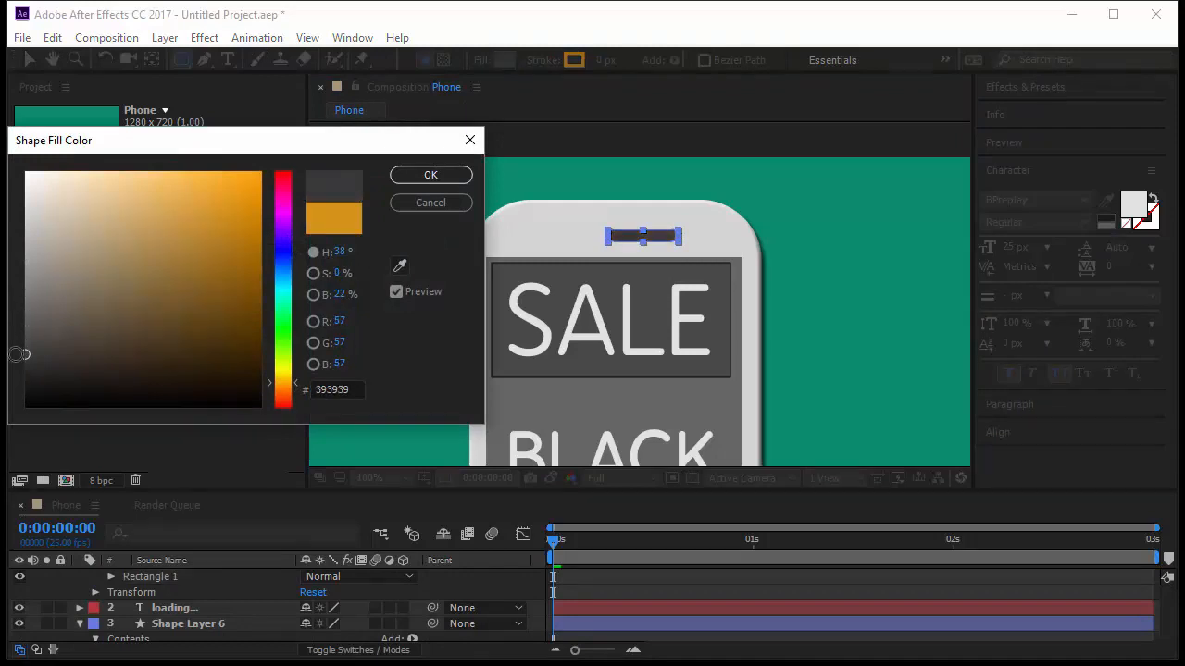
left_click(471, 141)
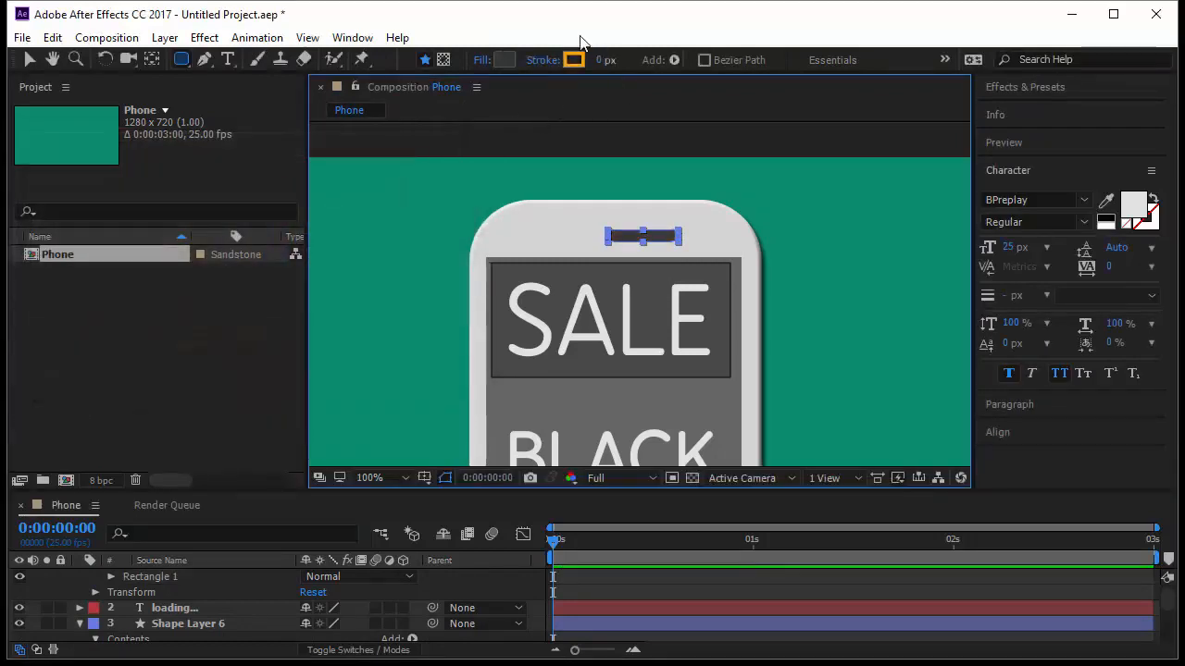
left_click(27, 61)
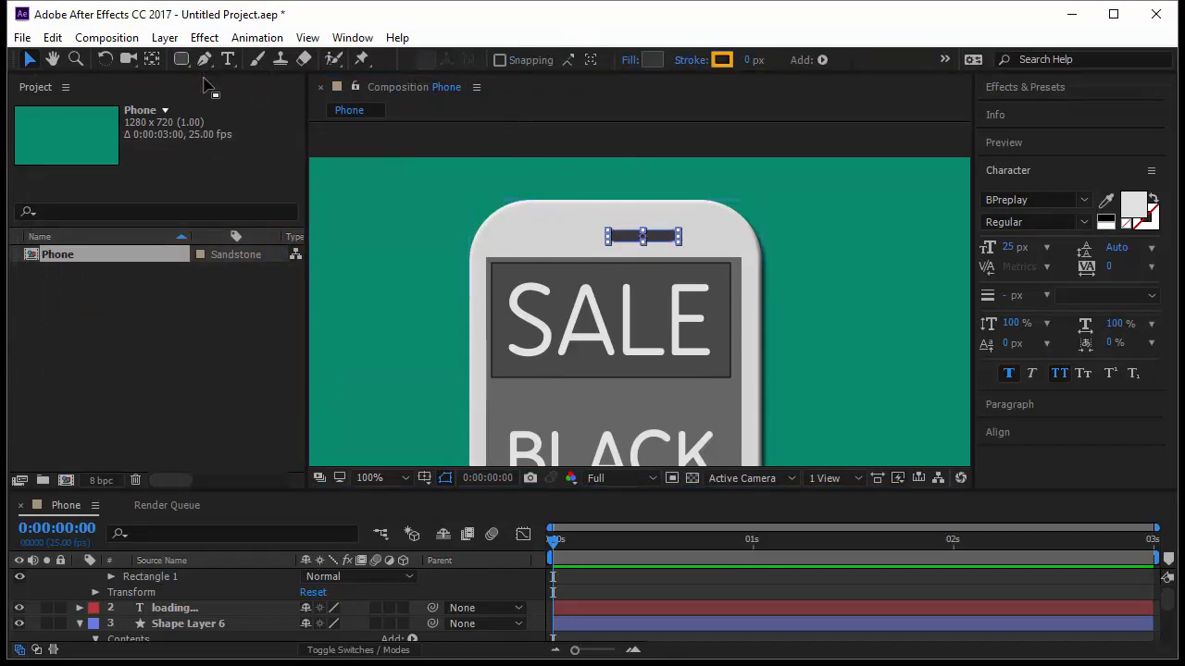
key("ctrl+shift+a")
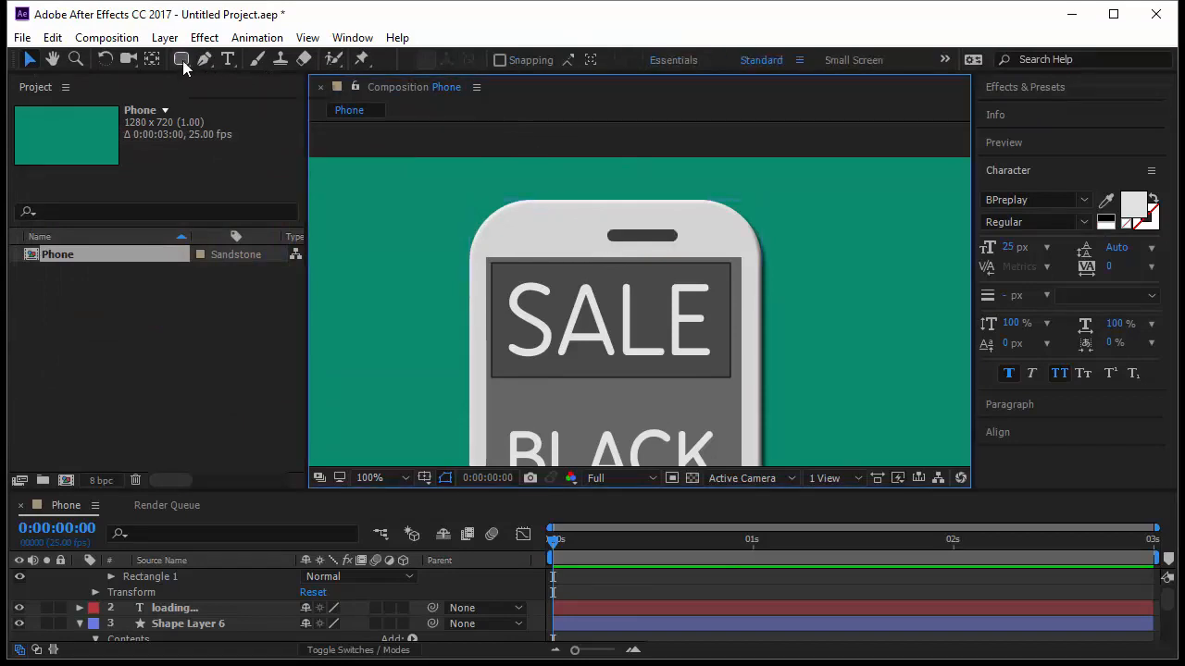
Draw a small dark gray circle with the Ellipse tool as the camera beside the speaker slot, and deselect it.
left_click_drag(182, 62, 239, 98)
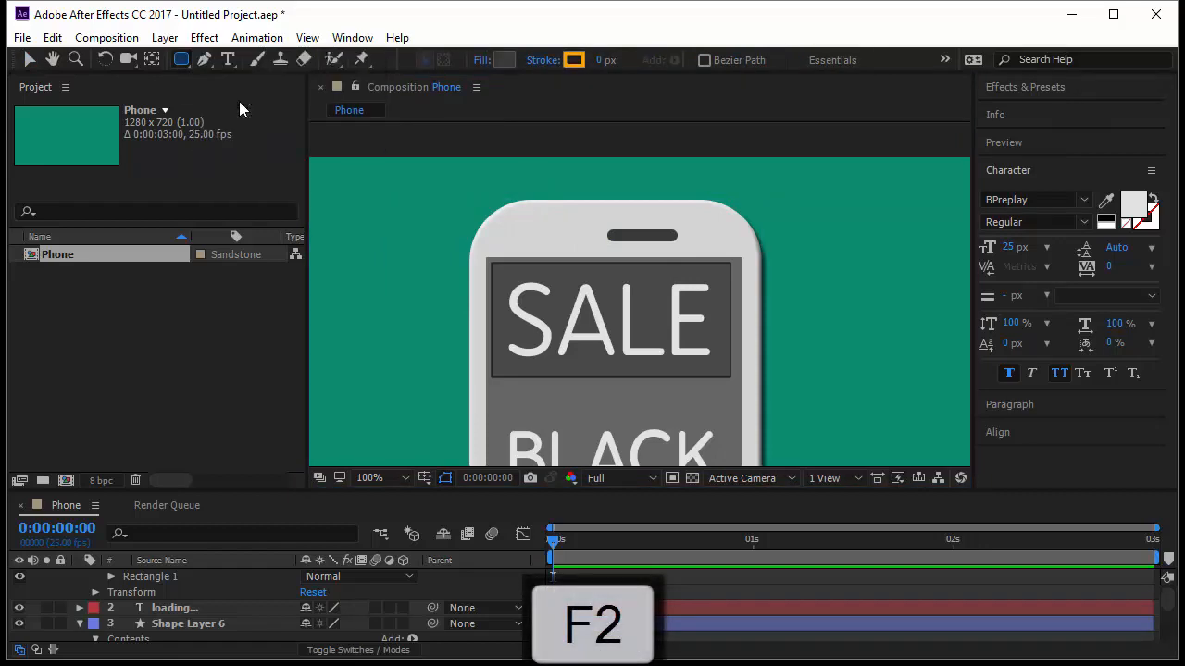
left_click(583, 235)
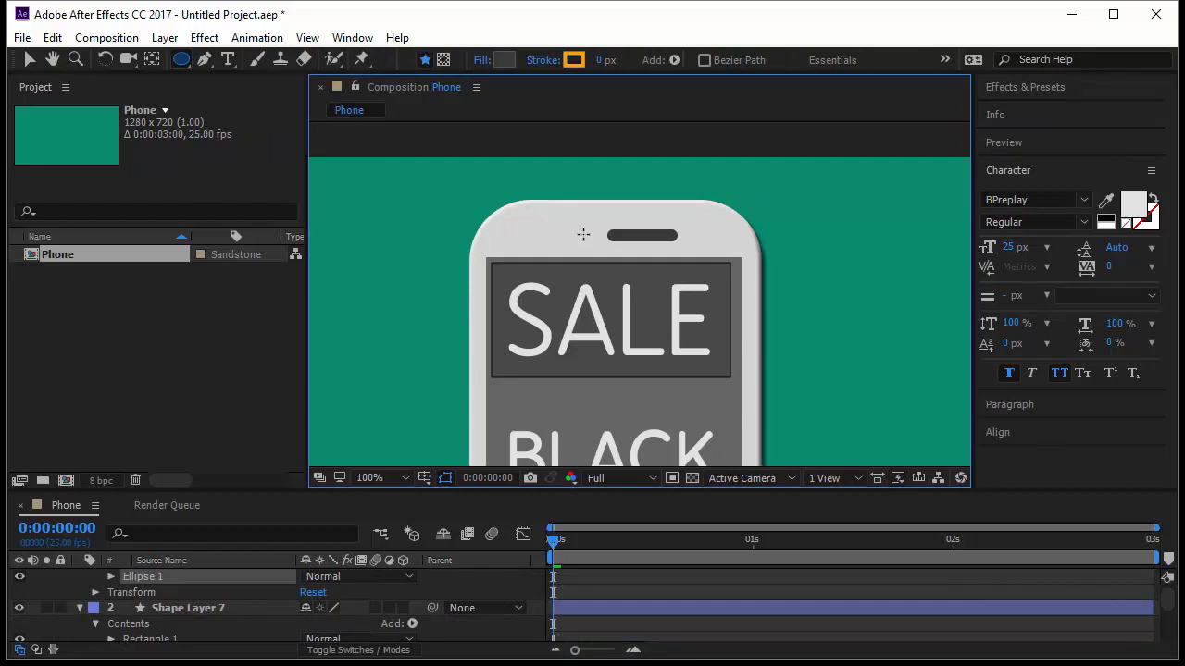
left_click_drag(584, 235, 596, 246)
left_click(31, 59)
left_click(402, 240)
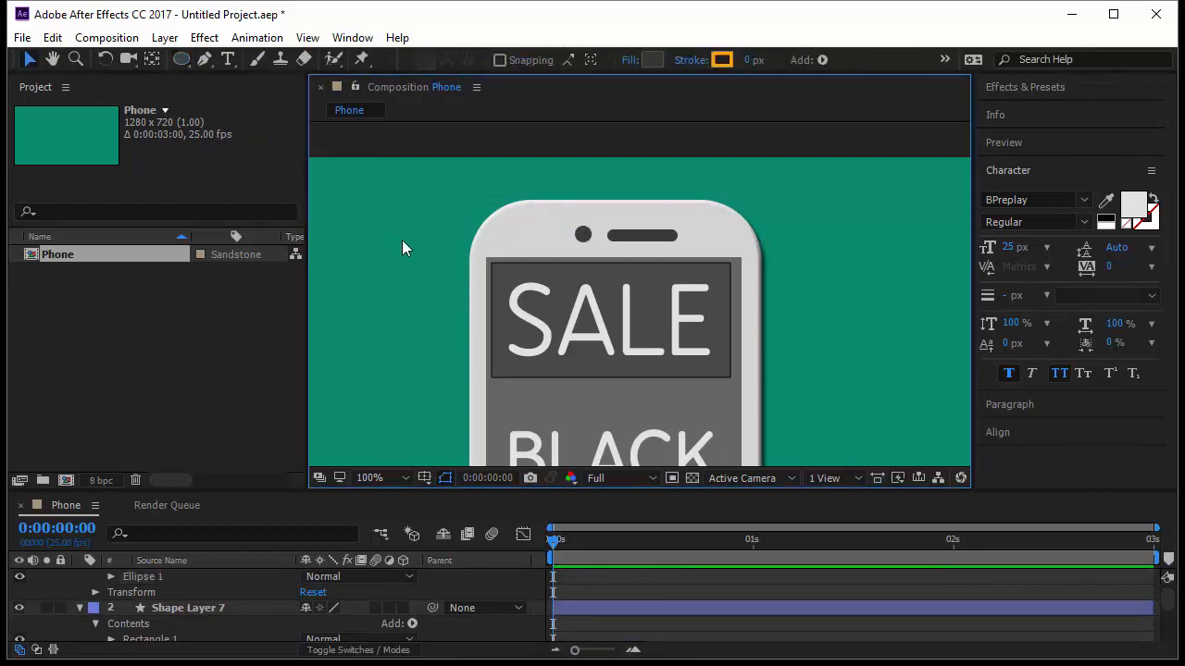
Align the camera circle and the speaker slot to each other on their vertical centers.
left_click(582, 233)
left_click(1034, 170)
left_click(1024, 227)
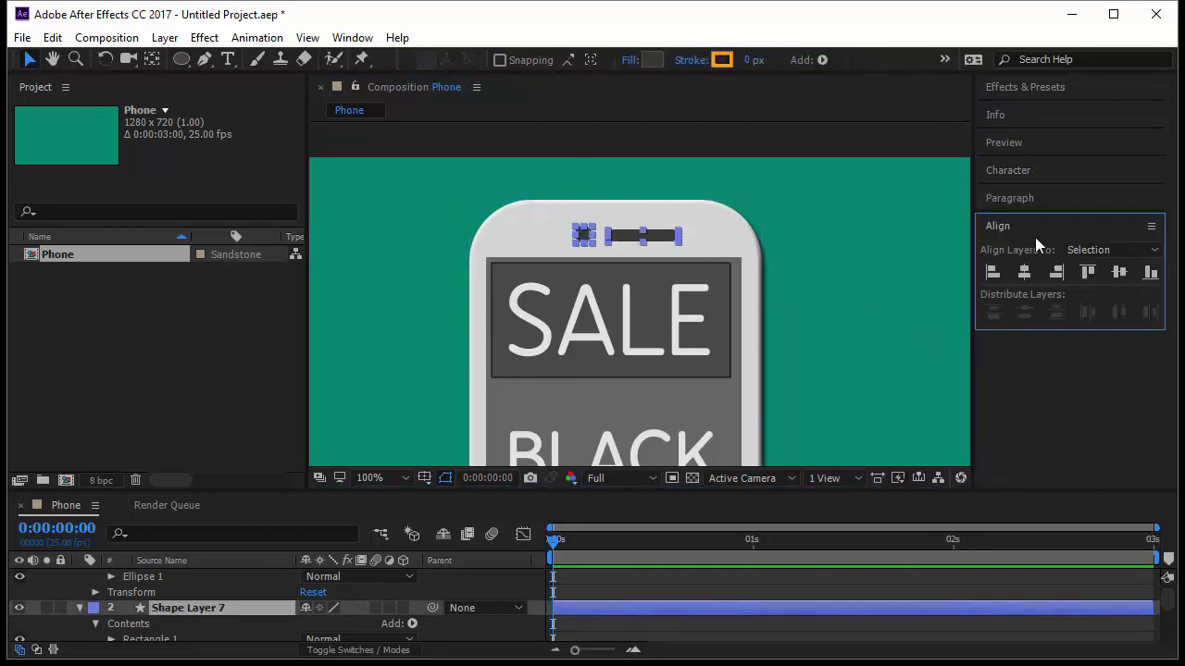
left_click(1114, 271)
left_click(903, 281)
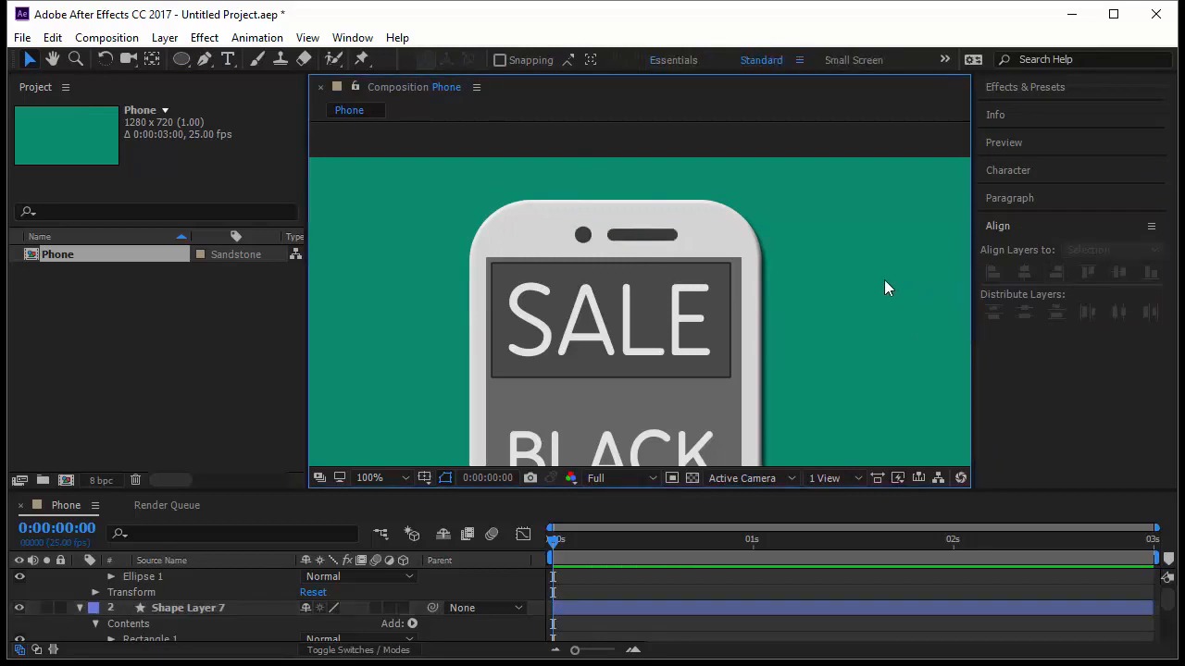
Center the phone body, screen elements, texts and home button horizontally on each other, and shift the camera and speaker together toward the bezel's middle.
left_click(366, 478)
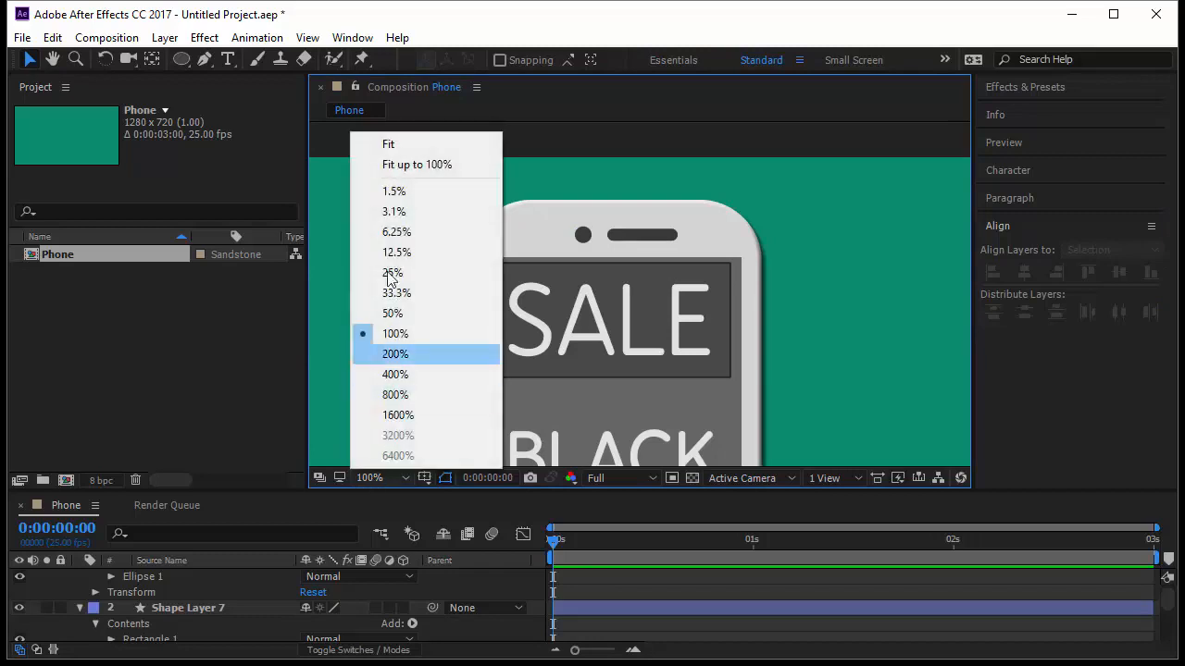
left_click(407, 148)
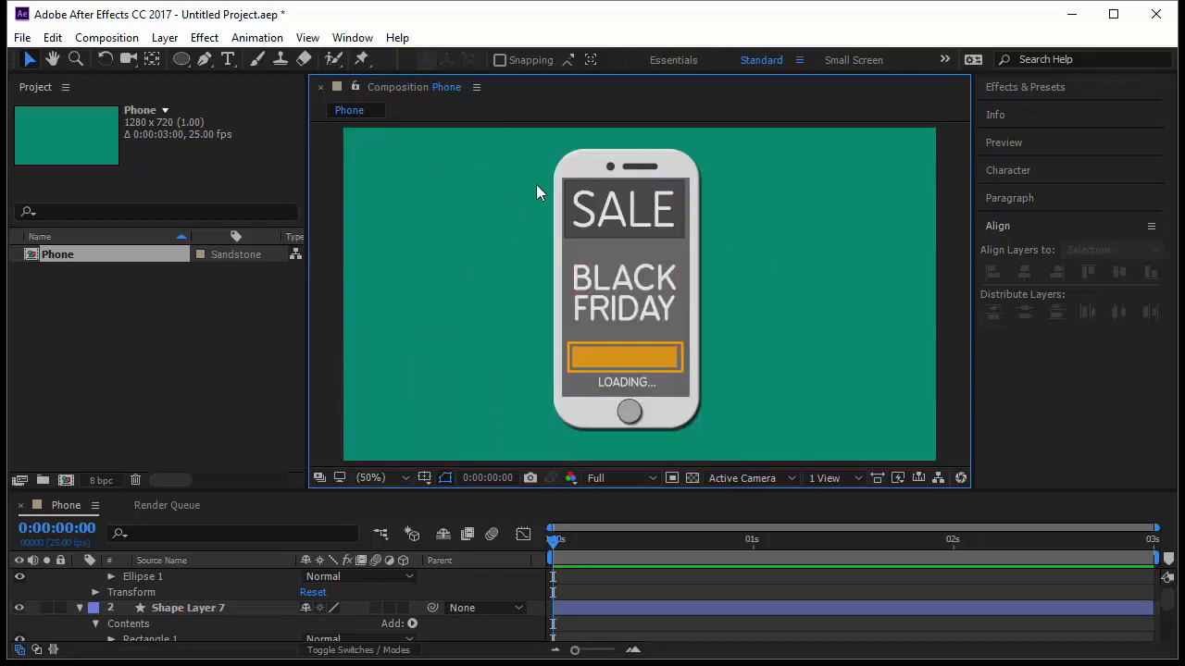
left_click_drag(533, 176, 733, 443)
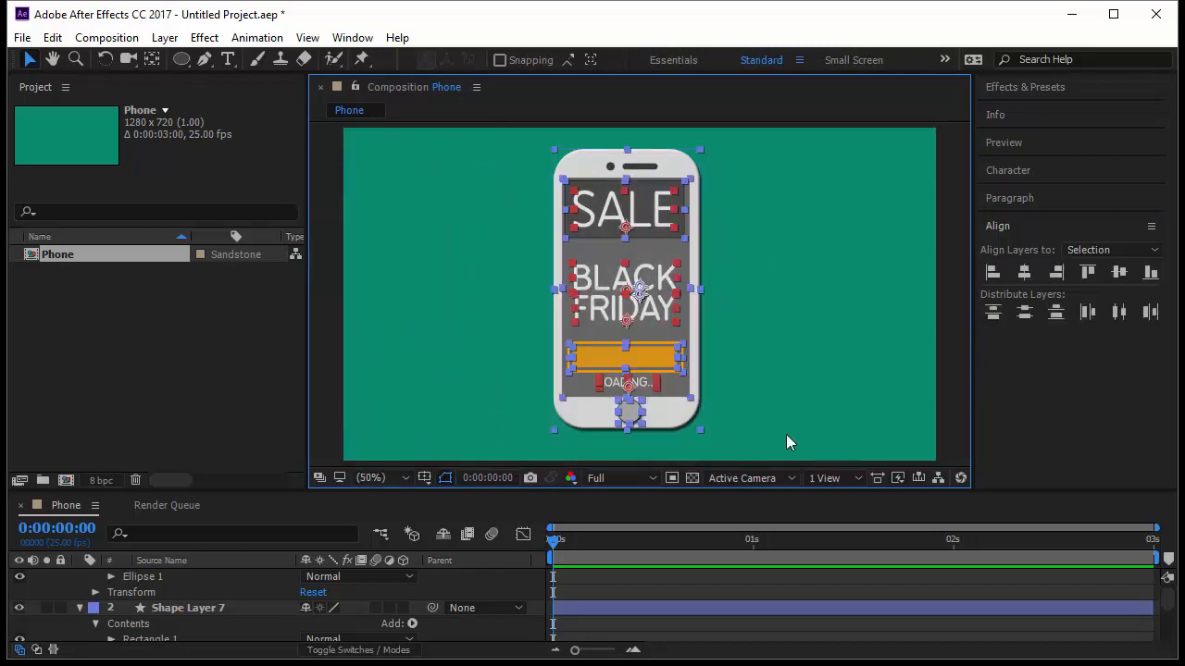
left_click(1025, 275)
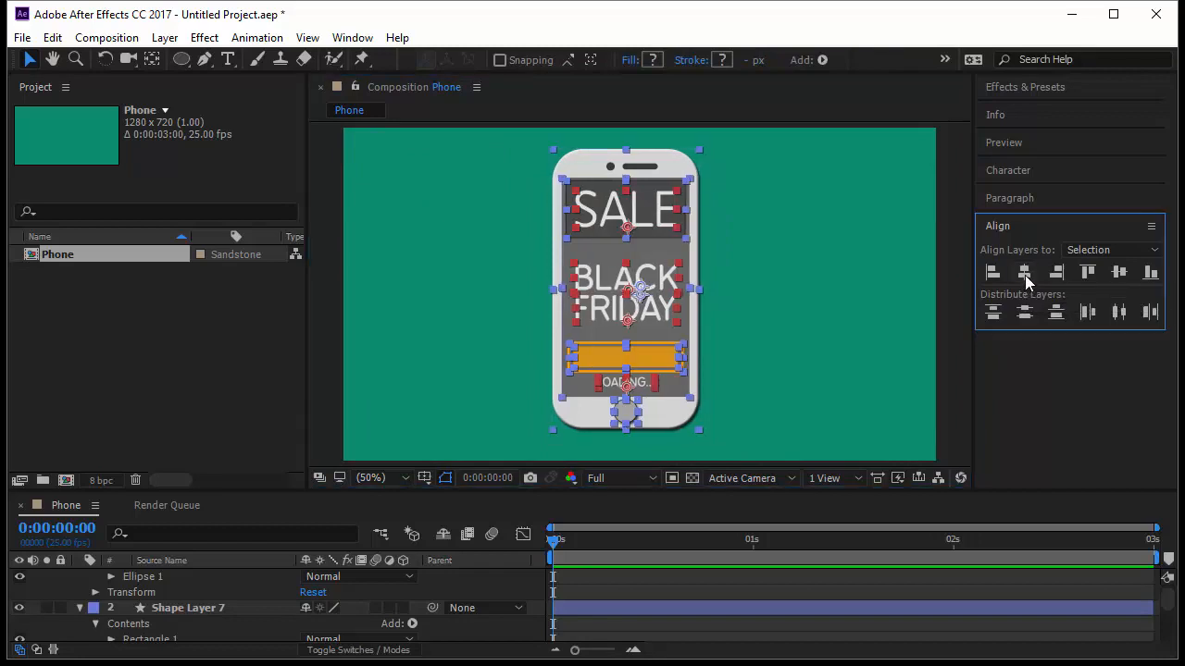
left_click(791, 282)
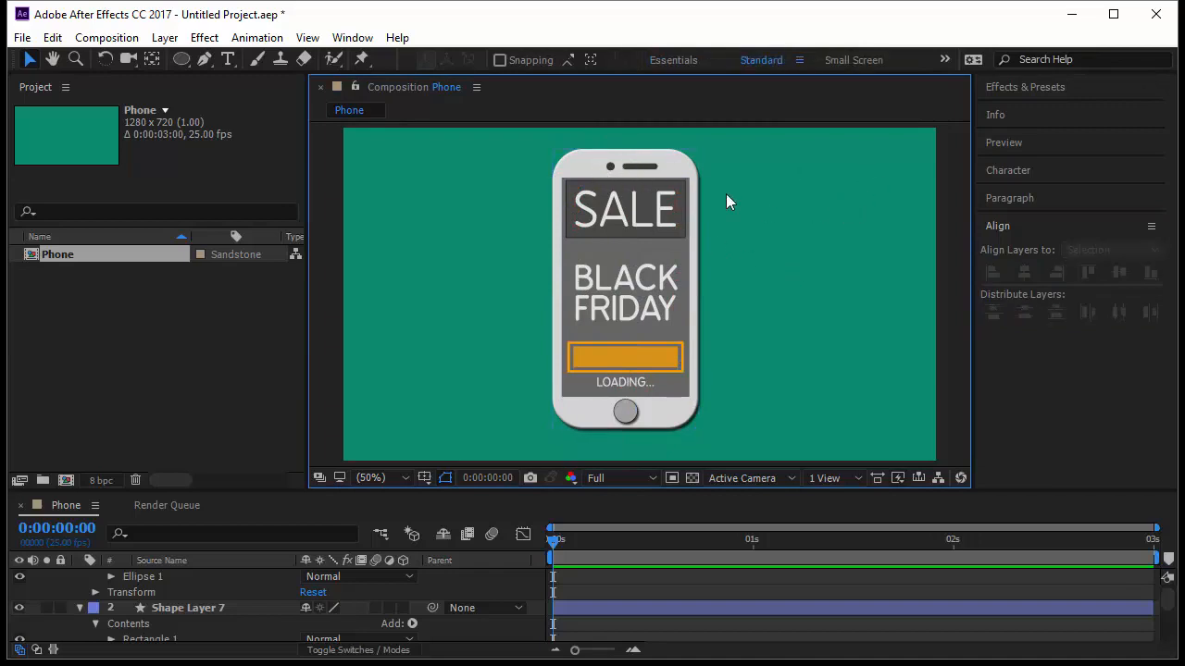
left_click(611, 165)
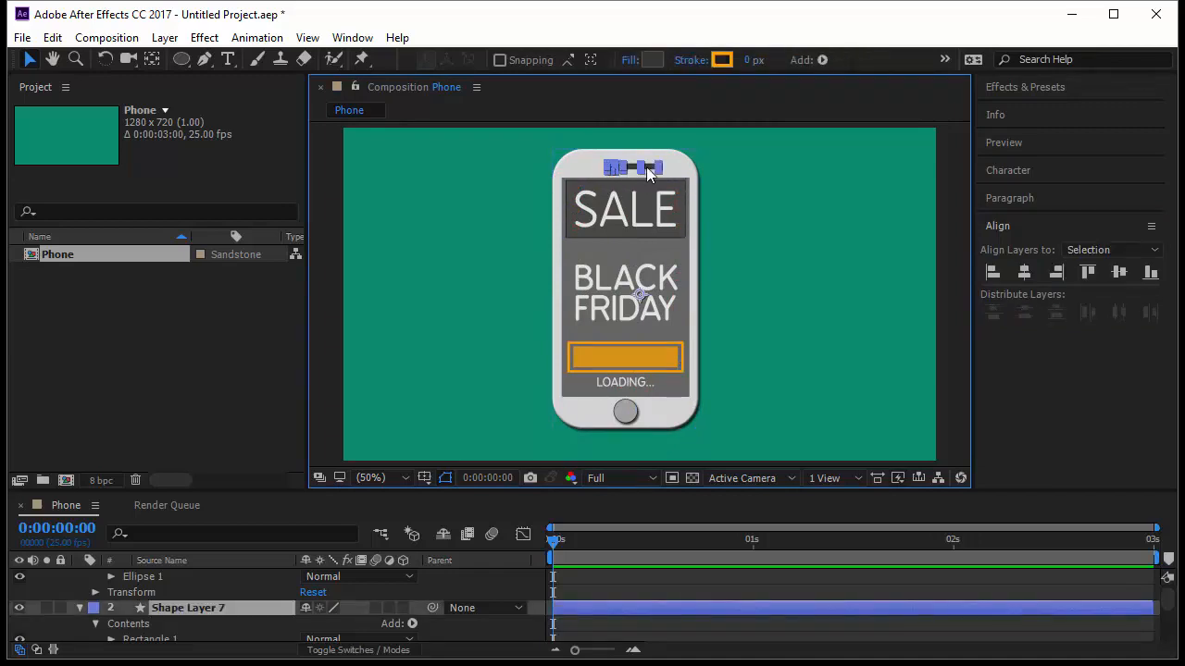
left_click_drag(645, 170, 639, 166)
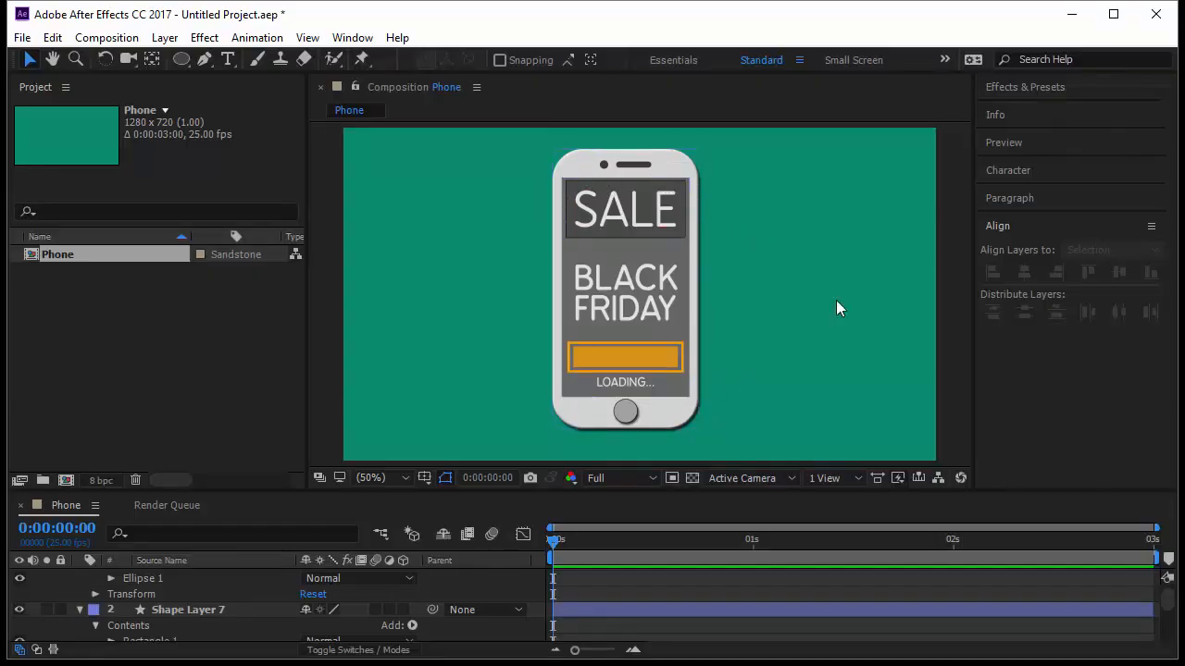
Draw a triangle with the Pen tool over the phone screen's upper-right half, split along the diagonal from upper-left to lower-right corner.
left_click(206, 59)
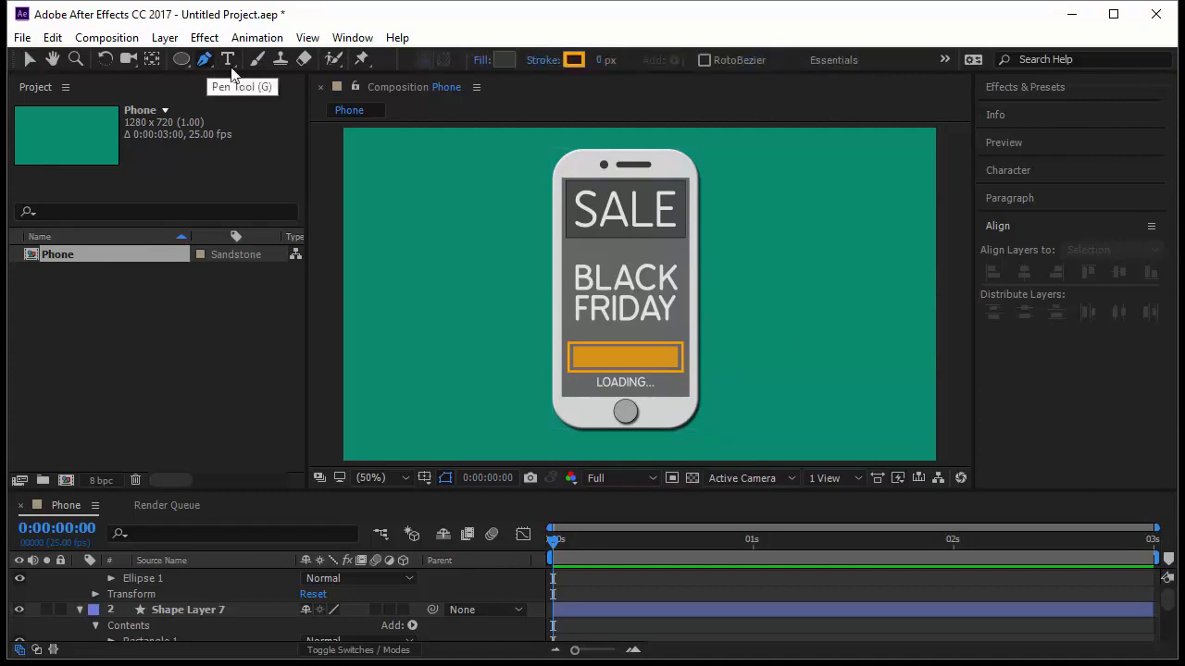
left_click(704, 61)
left_click(704, 61)
left_click(562, 179)
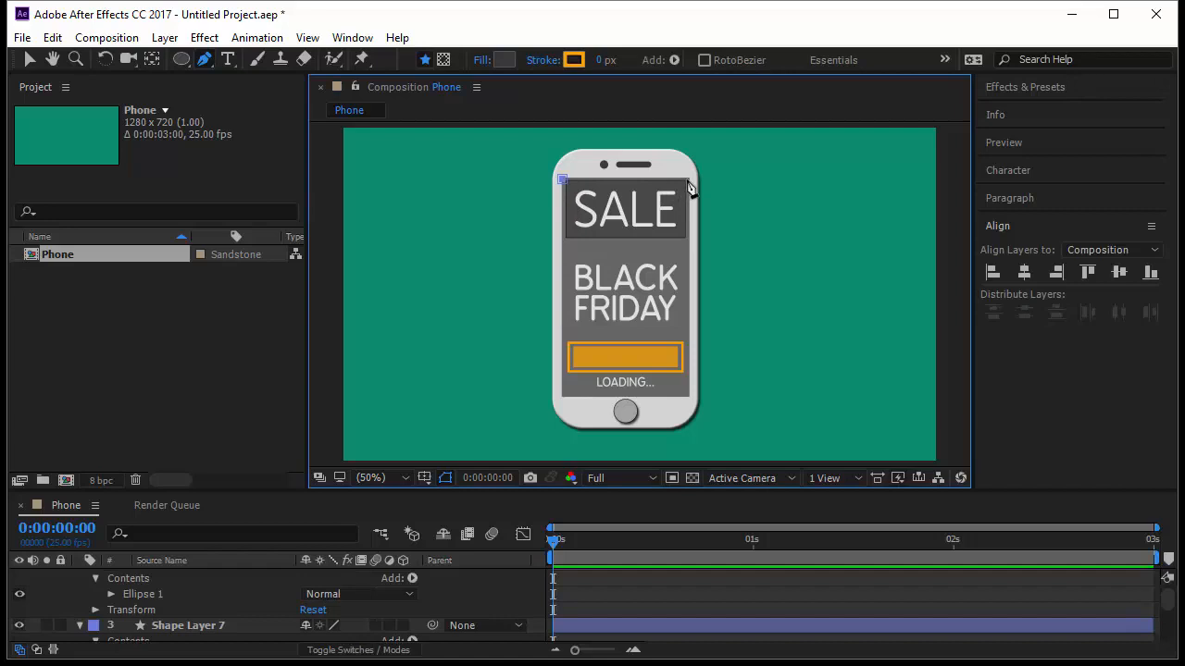
left_click(688, 398)
left_click(562, 180)
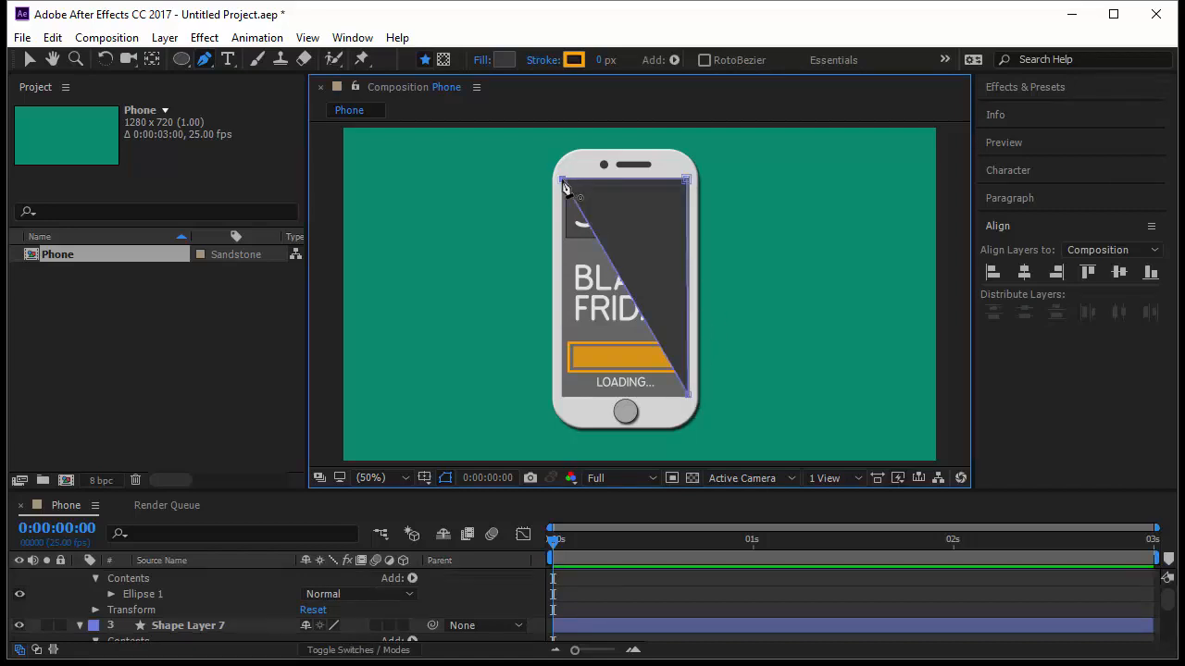
left_click(29, 58)
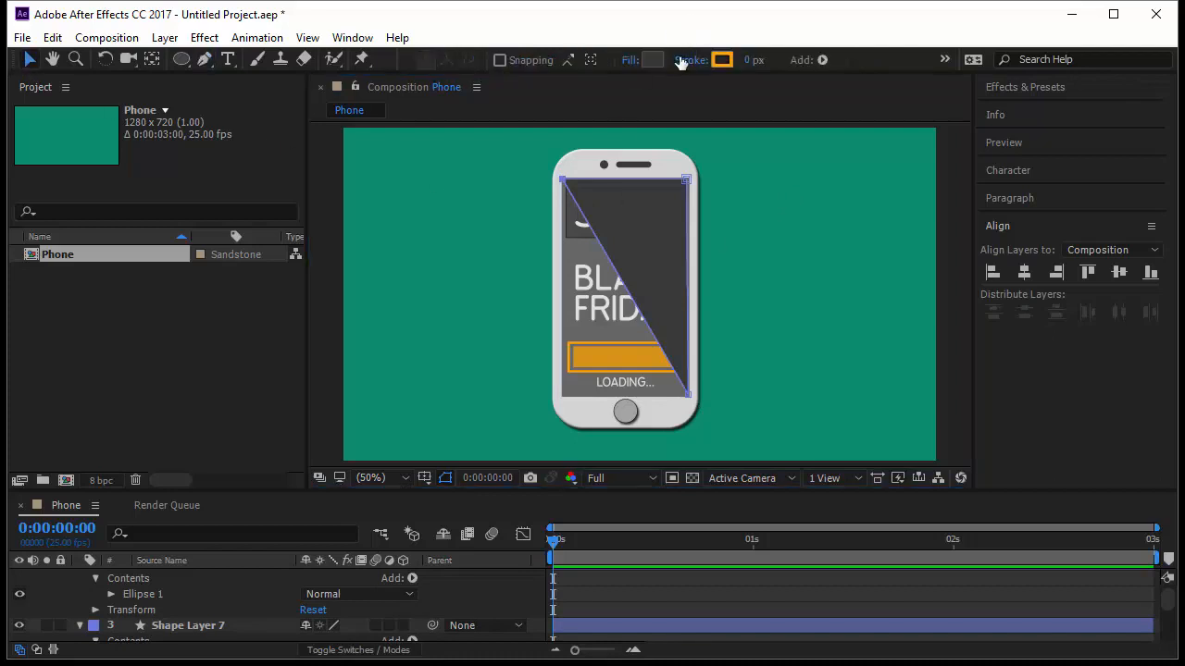
Set the triangle's fill to light gray C3C3C3 with 11% opacity to form a screen reflection.
left_click(652, 60)
left_click_drag(108, 206, 19, 226)
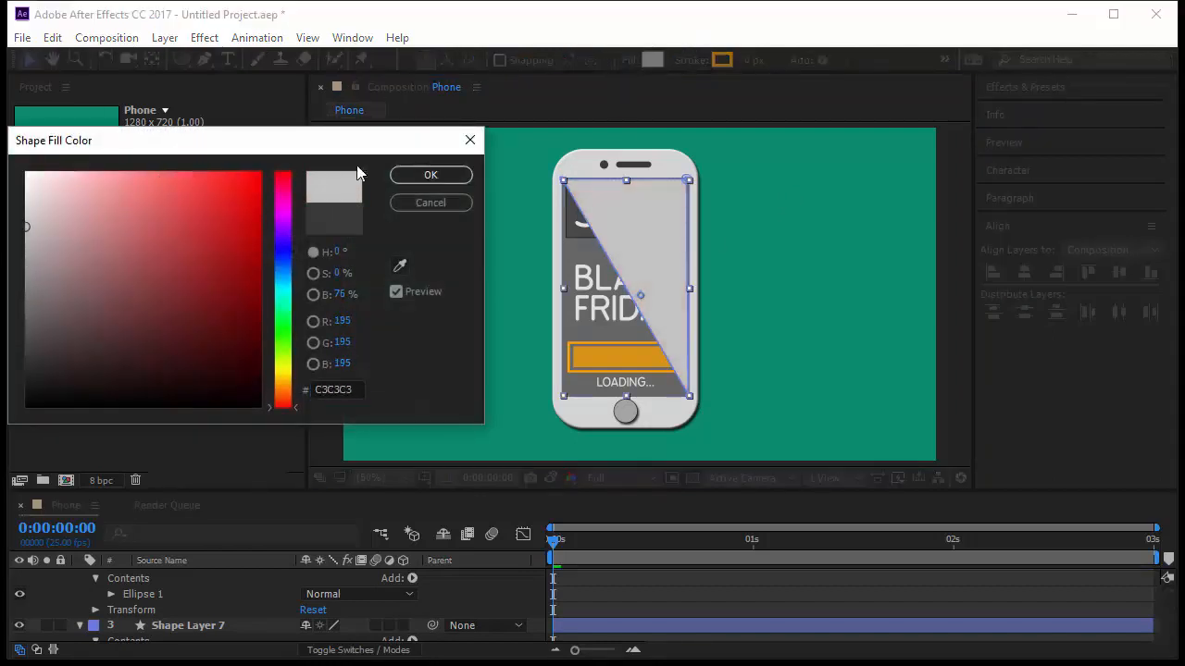
left_click(431, 175)
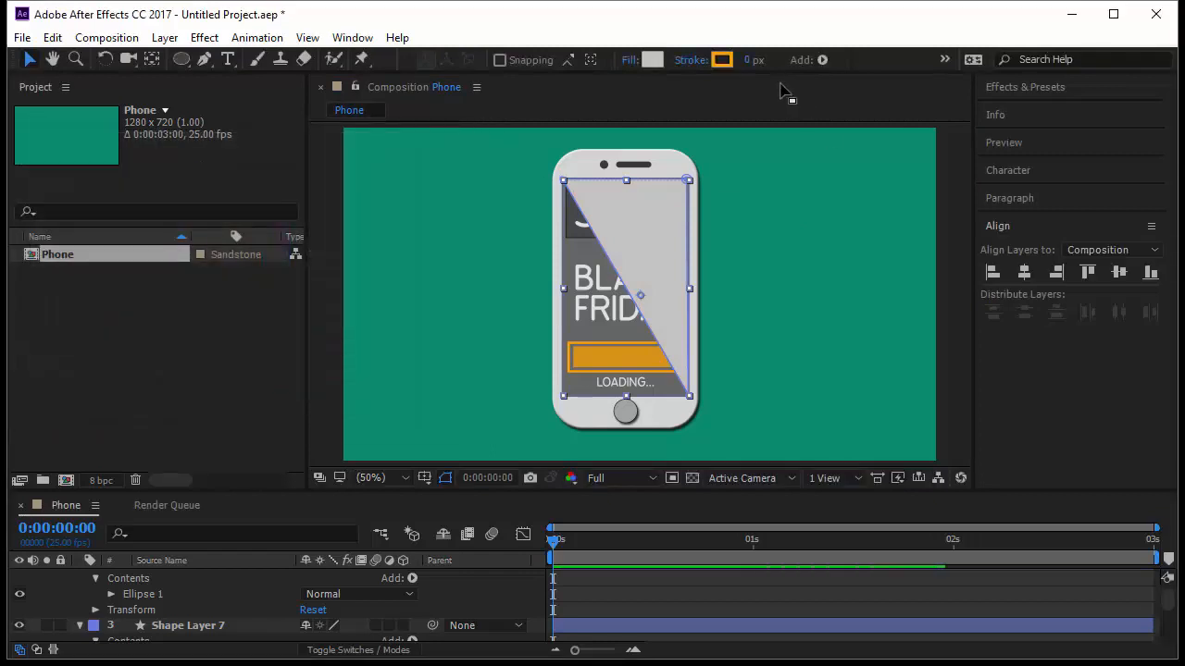
left_click(629, 59)
left_click_drag(393, 263, 322, 271)
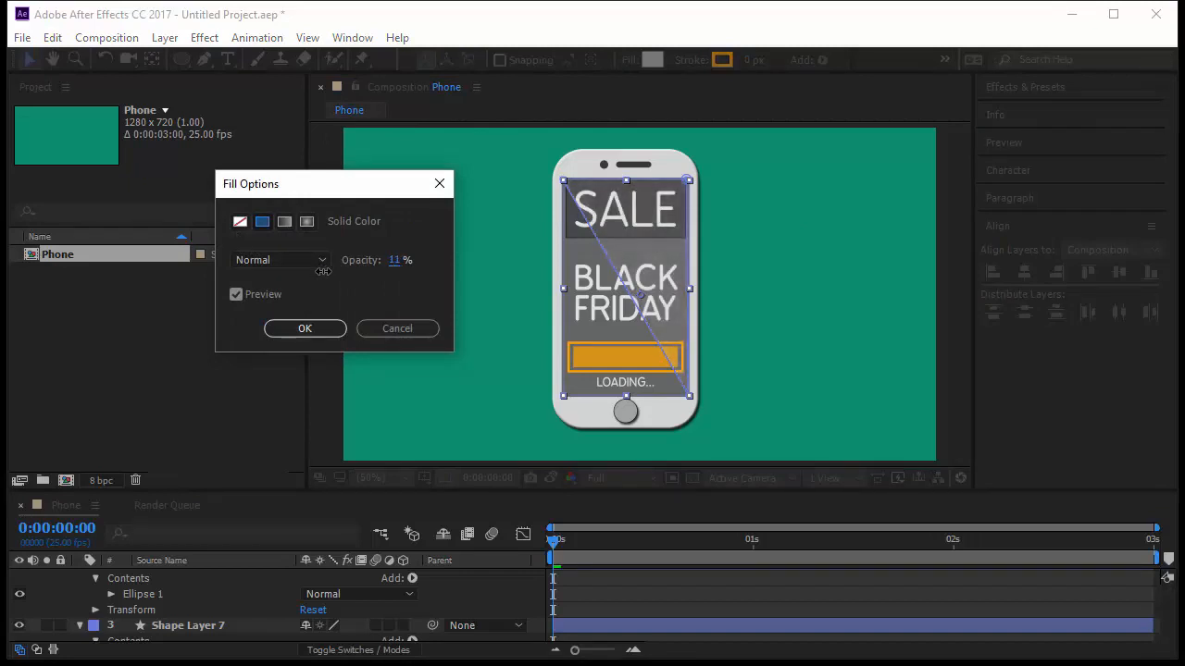
left_click(325, 330)
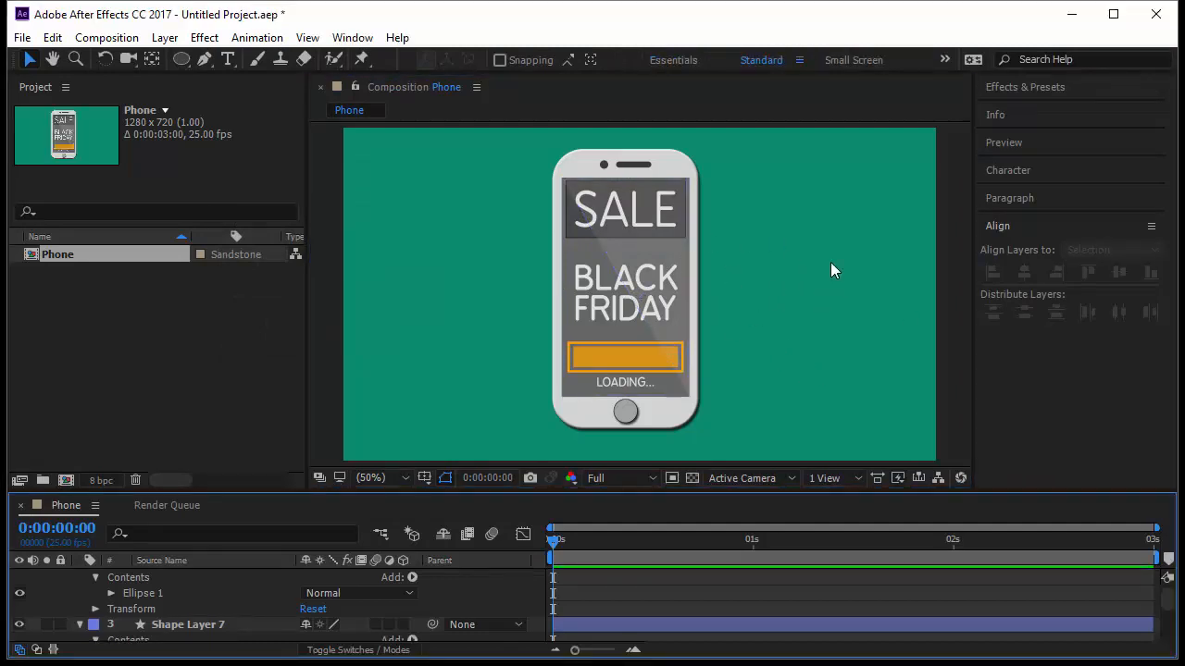
Save the project as Section-2-Phone in the EMG - Projects library.
left_click(21, 37)
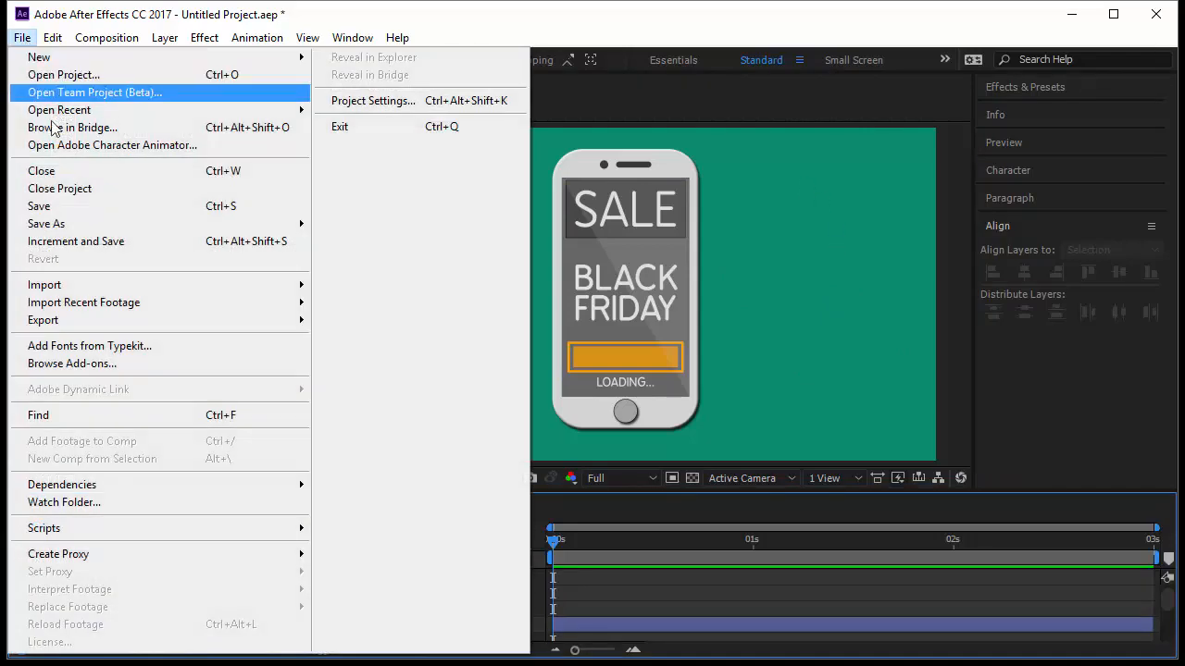
left_click(58, 224)
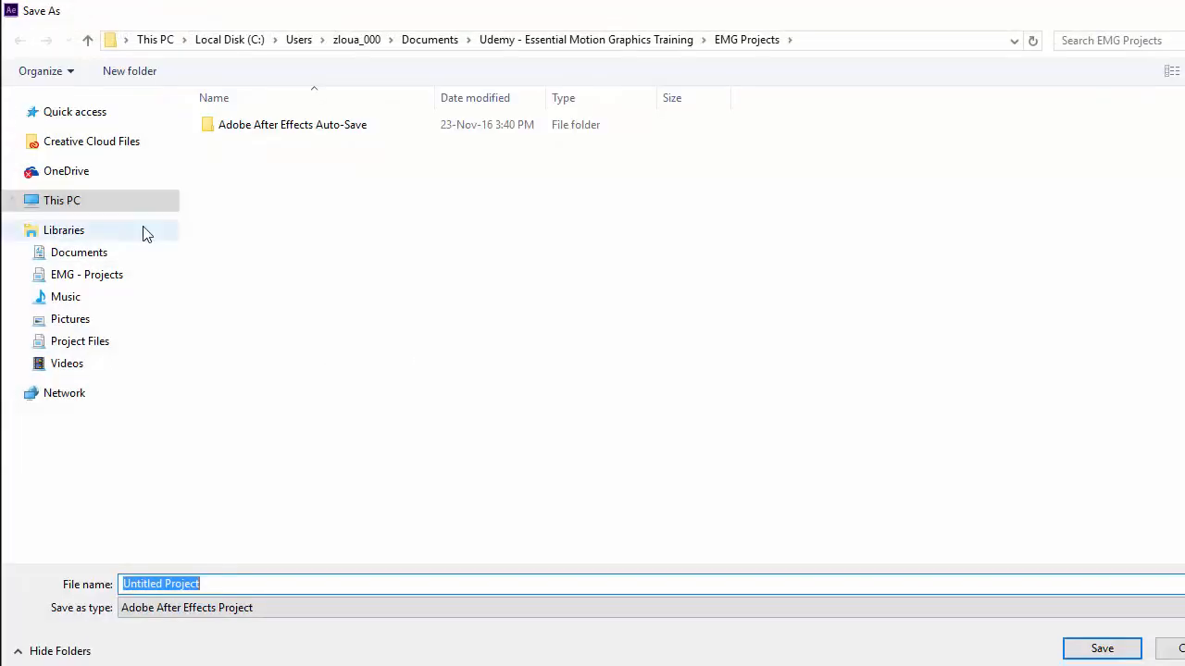
left_click(97, 278)
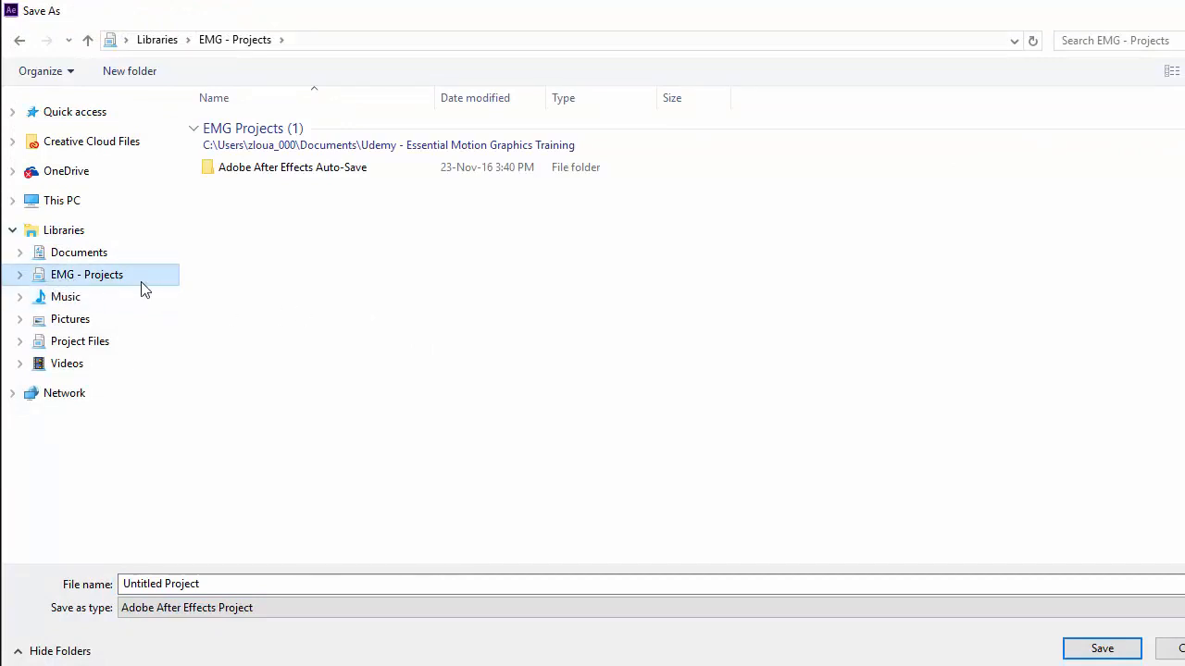
left_click(220, 583)
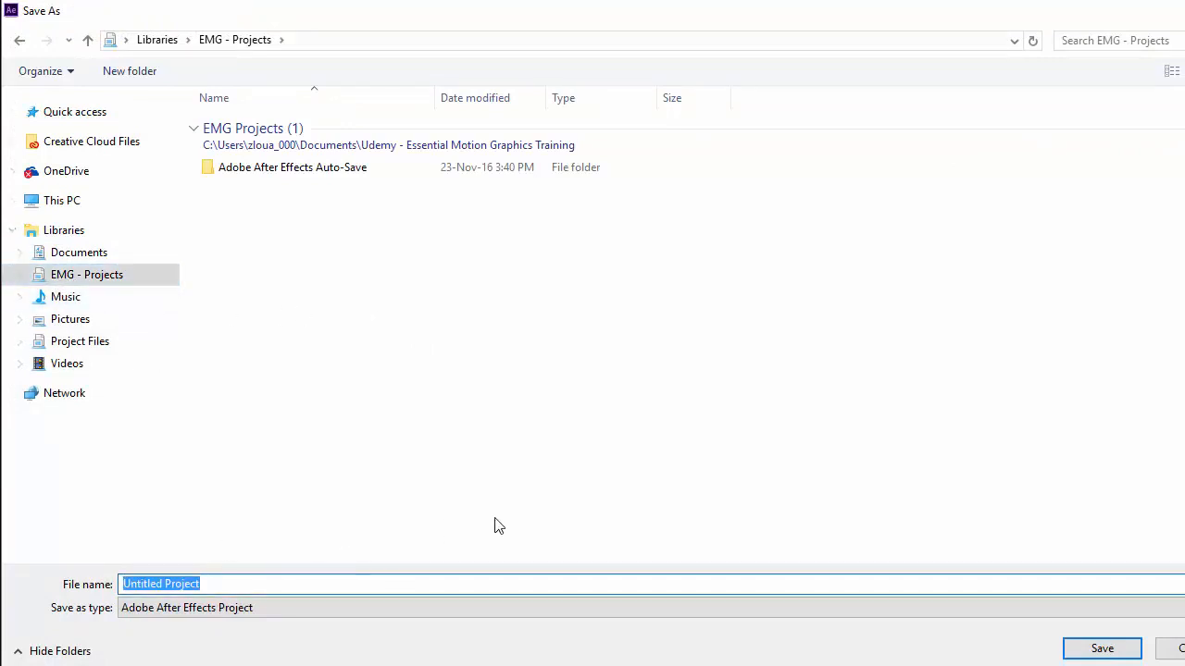
type("Section")
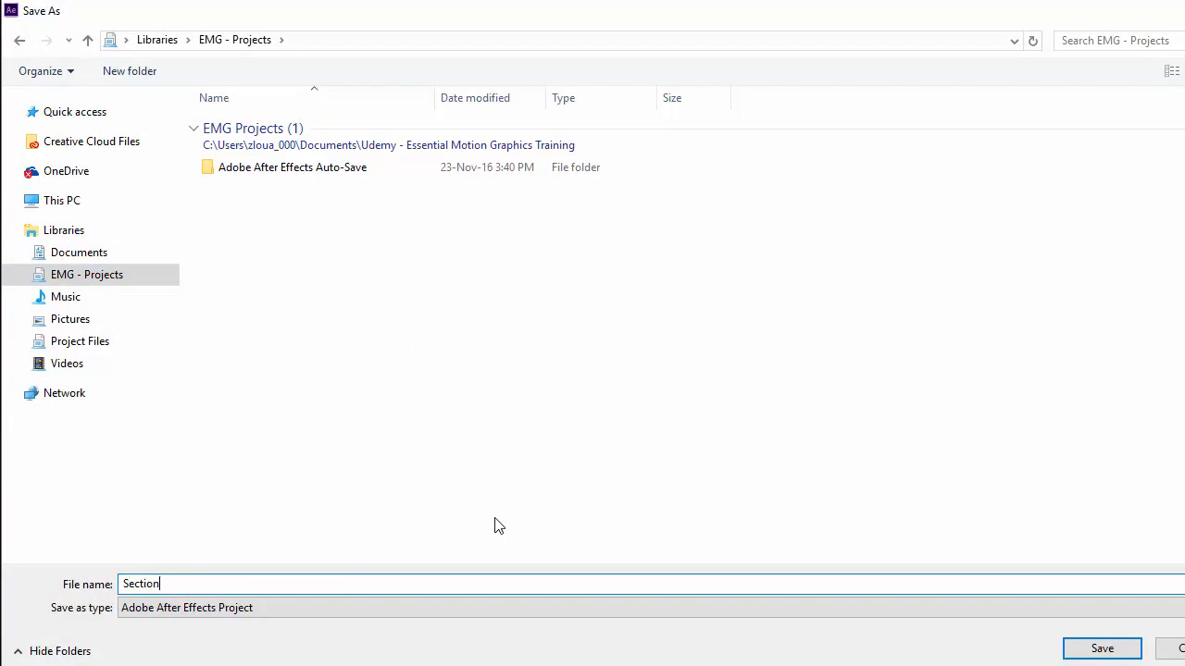
type("hoto")
key("BackSpace")
key("BackSpace")
type("ne")
left_click(1080, 650)
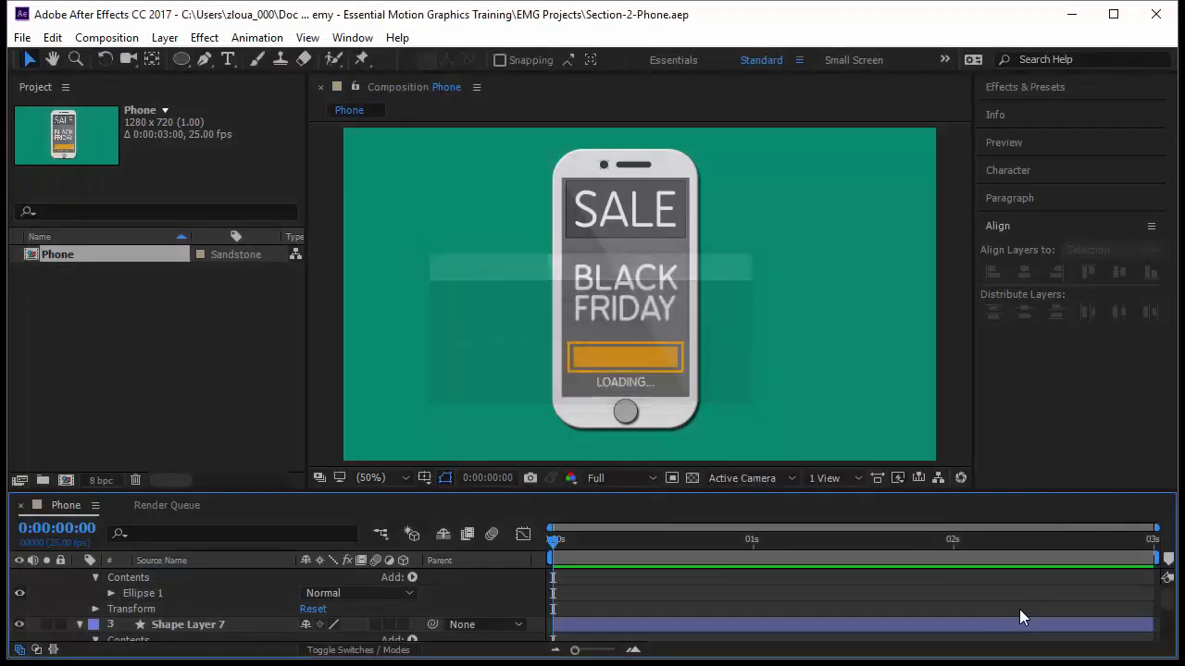
left_click(23, 37)
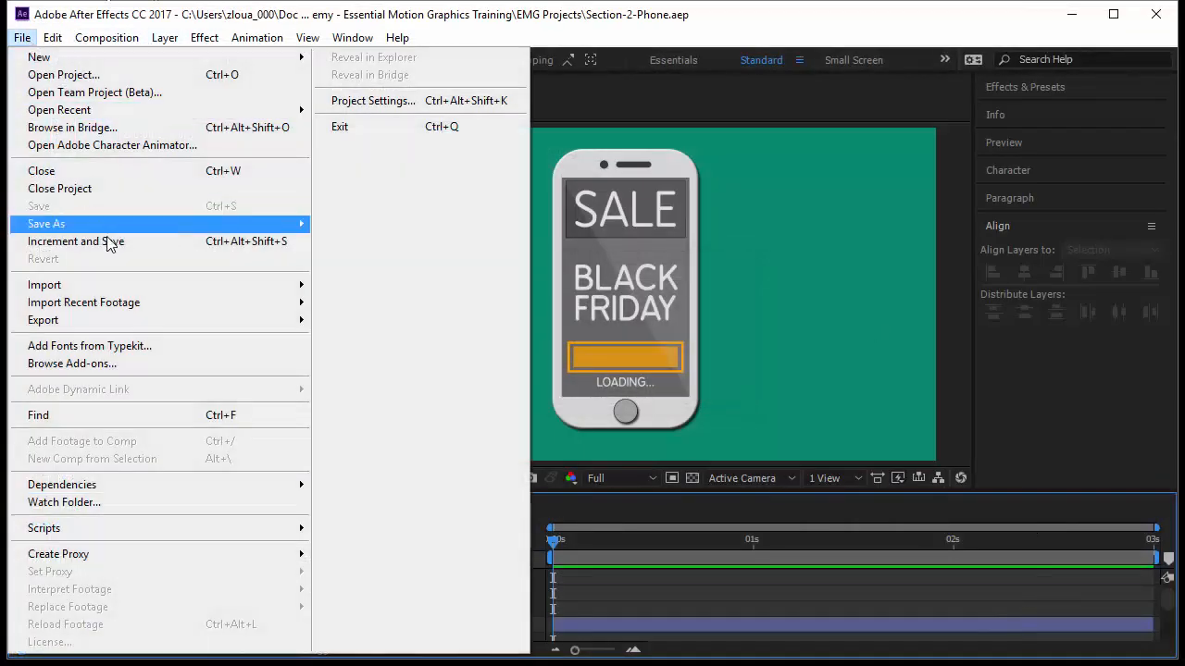
left_click(110, 242)
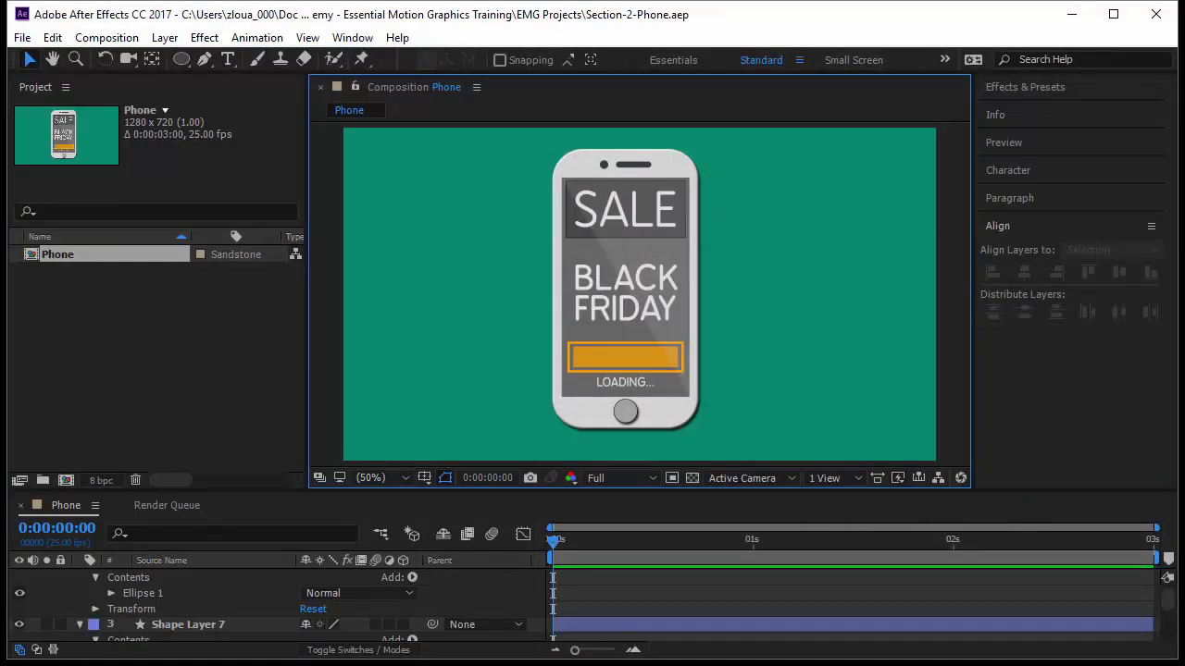